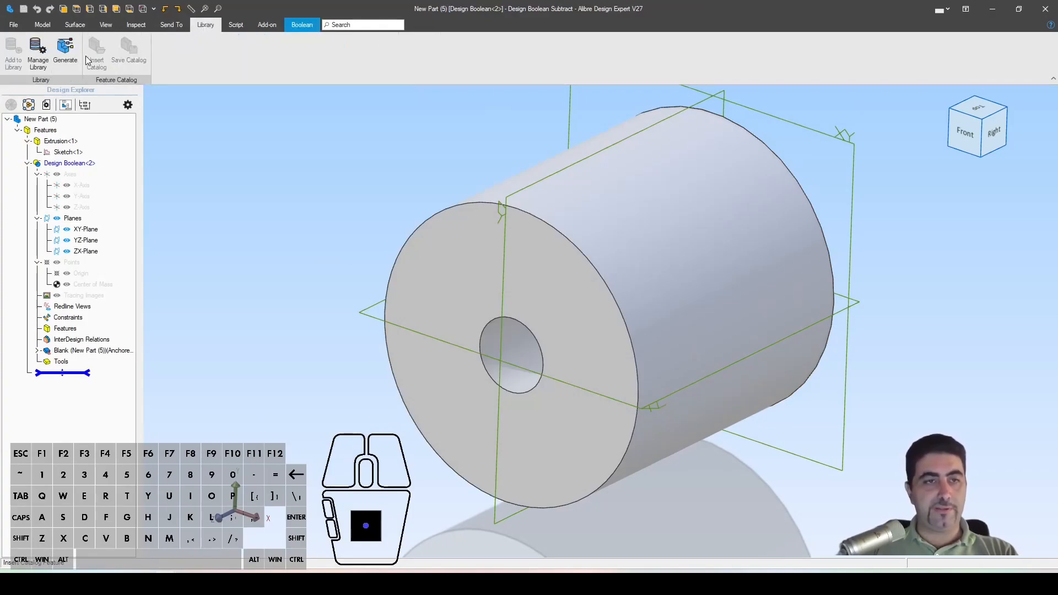
Insert one copy of the Threading Tap generator from My Parts Catalog into the Boolean workspace beside the cylinder
{"action": "left_click", "coordinate": [13, 136]}
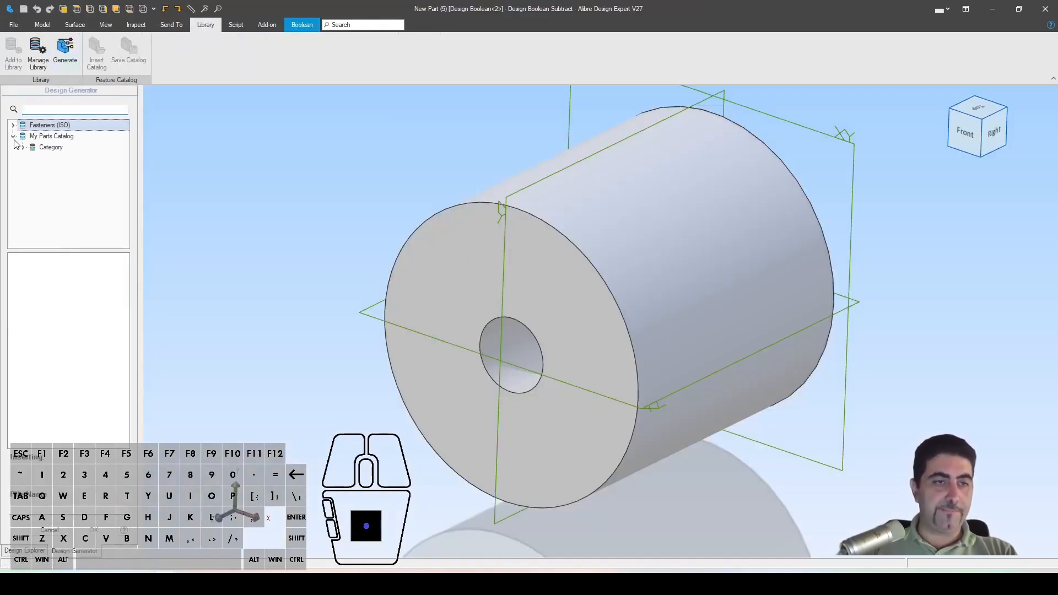
{"action": "left_click", "coordinate": [47, 160]}
{"action": "left_click", "coordinate": [33, 351]}
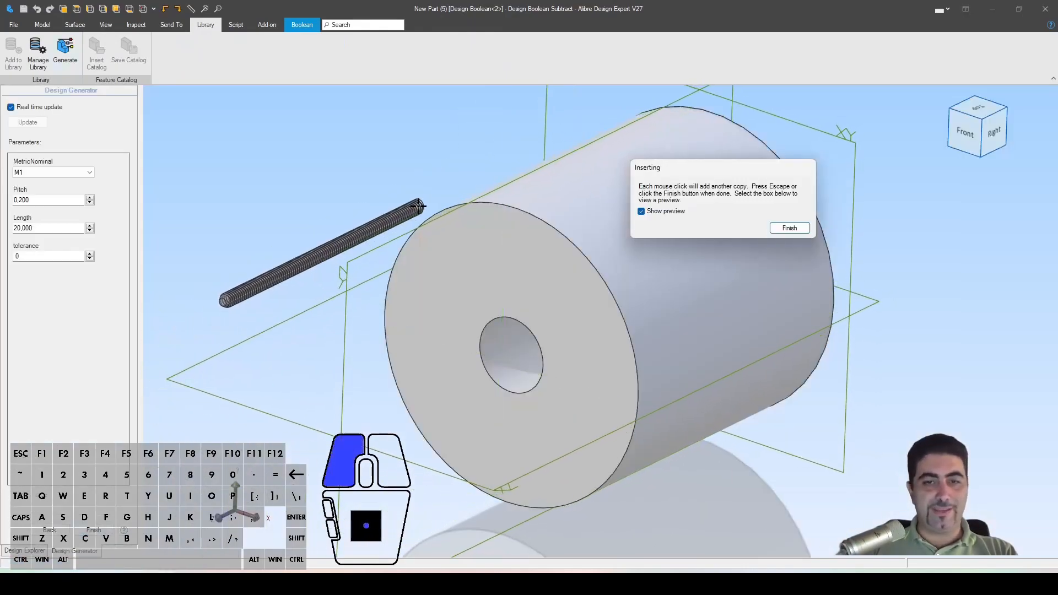
{"action": "left_click", "coordinate": [418, 206]}
{"action": "left_click", "coordinate": [797, 228]}
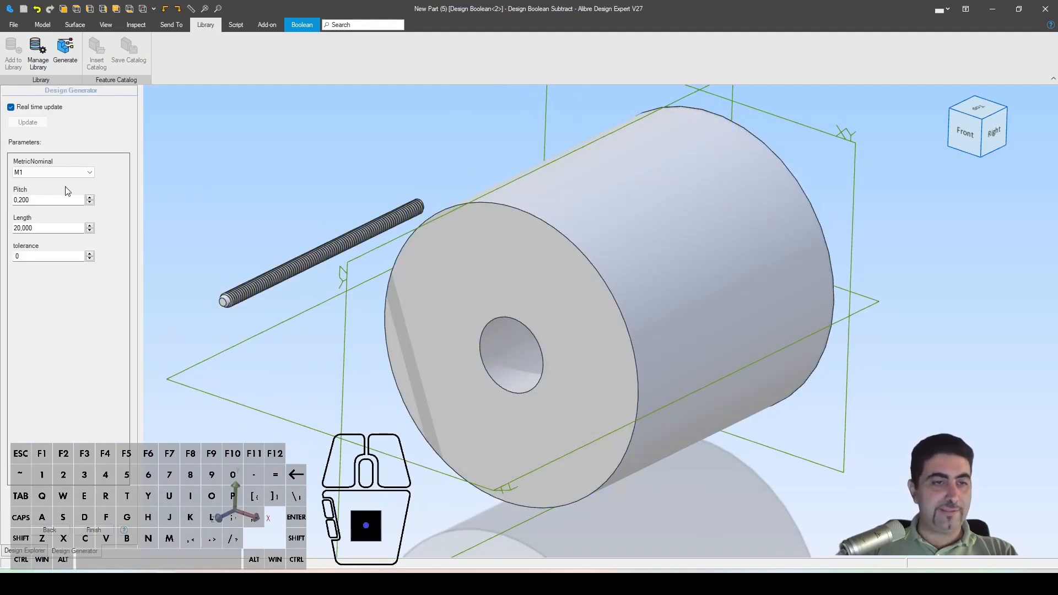
Configure the threading tap as M6 with pitch 1 and length 10, shift it clear of the cylinder, and finish the generator
{"action": "left_click", "coordinate": [52, 172]}
{"action": "left_click", "coordinate": [37, 218]}
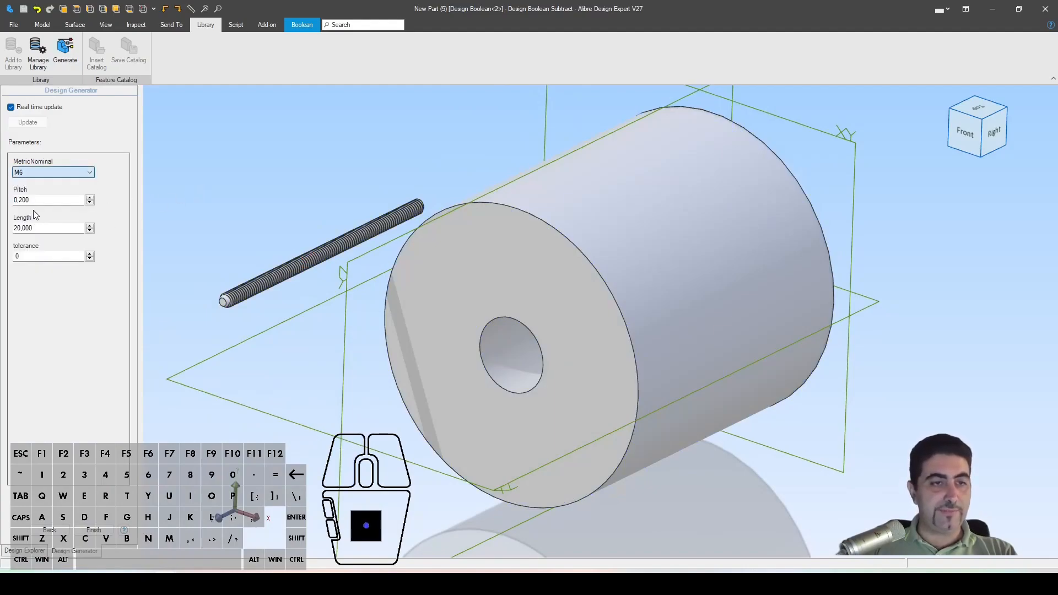
{"action": "double_click", "coordinate": [52, 202]}
{"action": "type", "text": "1"}
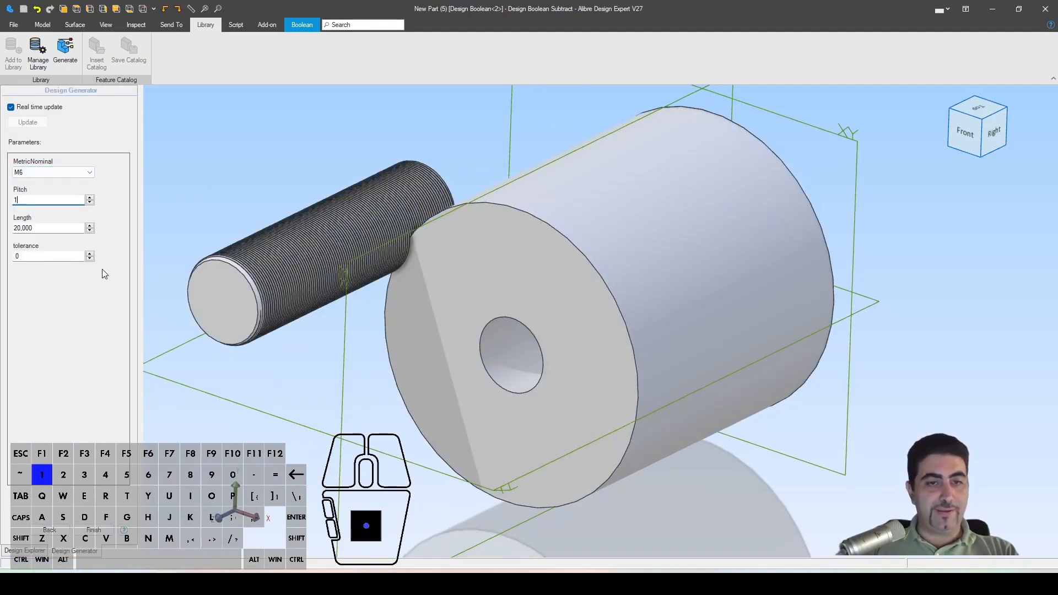
{"action": "double_click", "coordinate": [37, 229]}
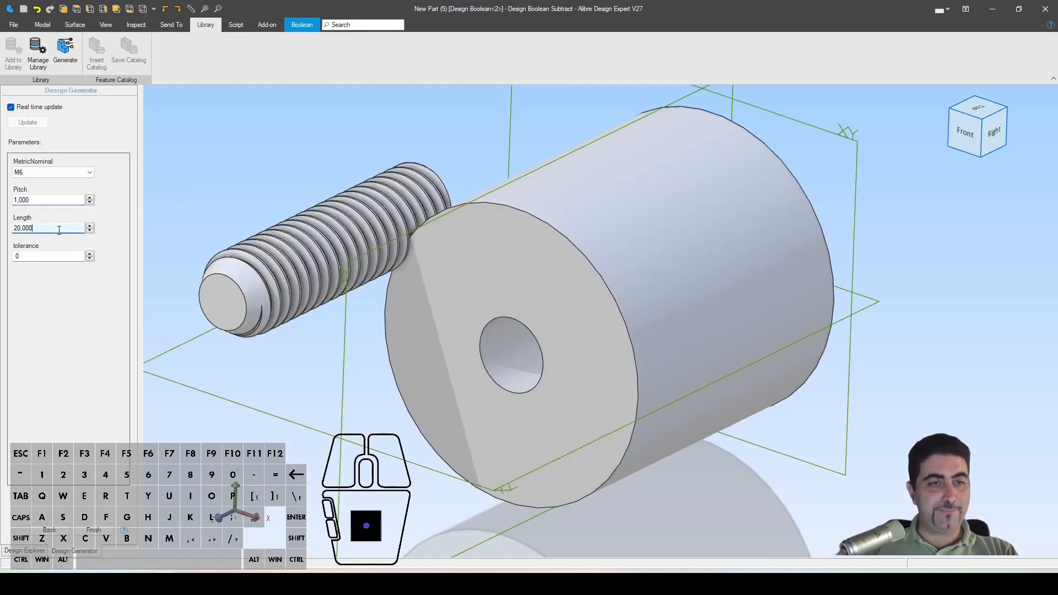
{"action": "type", "text": "10"}
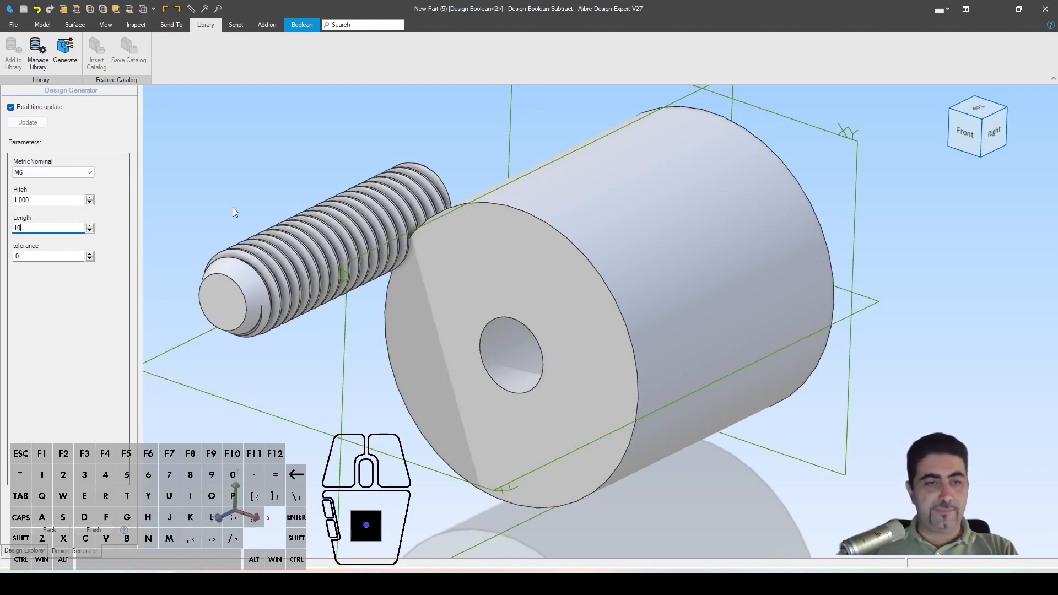
{"action": "scroll", "coordinate": [296, 389], "scroll_direction": "down", "scroll_amount": 2}
{"action": "left_click_drag", "start_coordinate": [345, 264], "coordinate": [277, 281]}
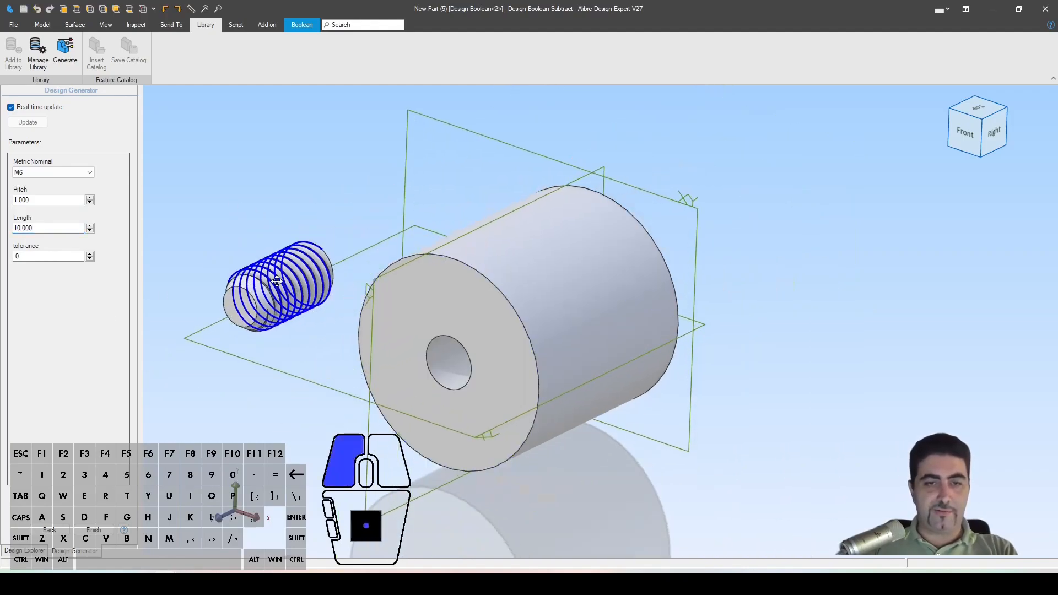
{"action": "left_click", "coordinate": [95, 532]}
Constrain the tap's unchamfered end face coincident with the cylinder's end face, reversing the alignment so the tap points into the cylinder
{"action": "middle_click_drag", "start_coordinate": [378, 372], "coordinate": [450, 406]}
{"action": "left_click", "coordinate": [302, 24]}
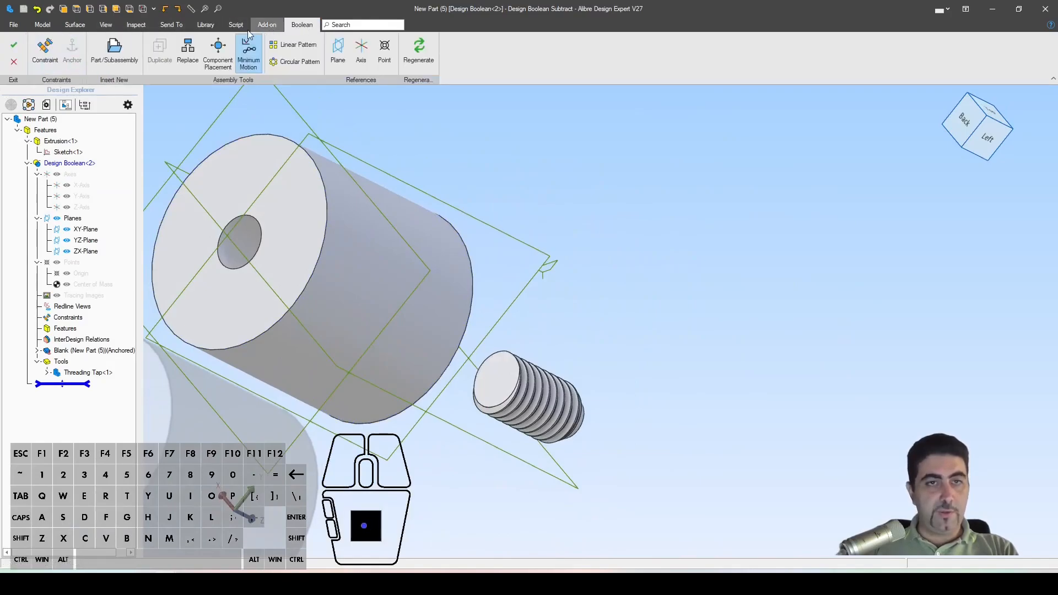
{"action": "left_click", "coordinate": [45, 49]}
{"action": "left_click", "coordinate": [500, 377]}
{"action": "middle_click_drag", "start_coordinate": [500, 378], "coordinate": [565, 358]}
{"action": "left_click", "coordinate": [566, 361]}
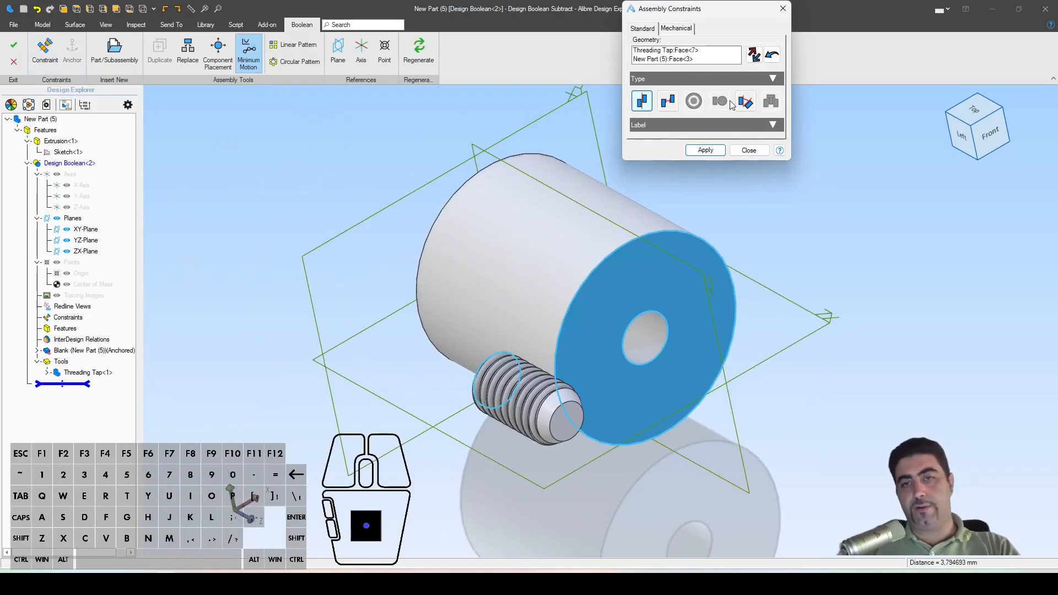
{"action": "left_click", "coordinate": [753, 55]}
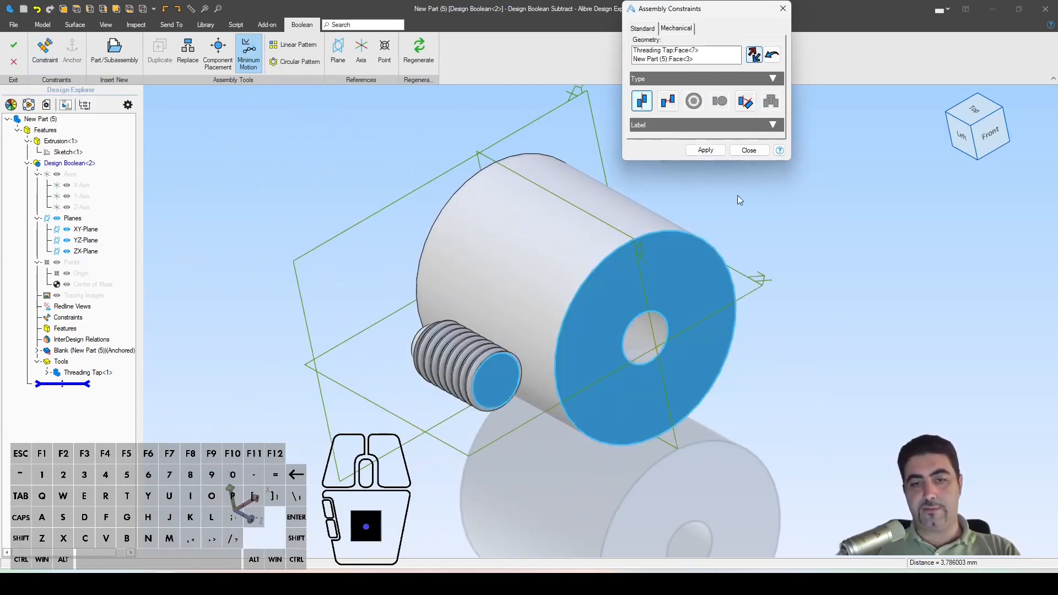
{"action": "left_click", "coordinate": [705, 150]}
Constrain the tap's threaded body coaxial with the cylinder's centre hole at offset 0 and close the assembly constraints
{"action": "middle_click_drag", "start_coordinate": [538, 286], "coordinate": [543, 338]}
{"action": "scroll", "coordinate": [537, 385], "scroll_direction": "up", "scroll_amount": 5}
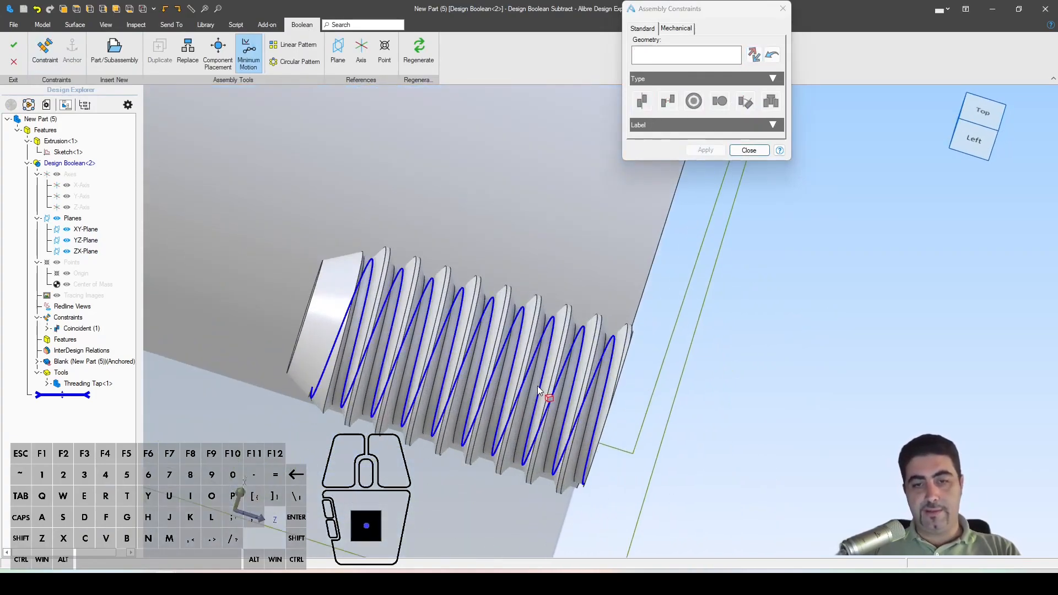
{"action": "left_click", "coordinate": [548, 317]}
{"action": "scroll", "coordinate": [485, 338], "scroll_direction": "down", "scroll_amount": 3}
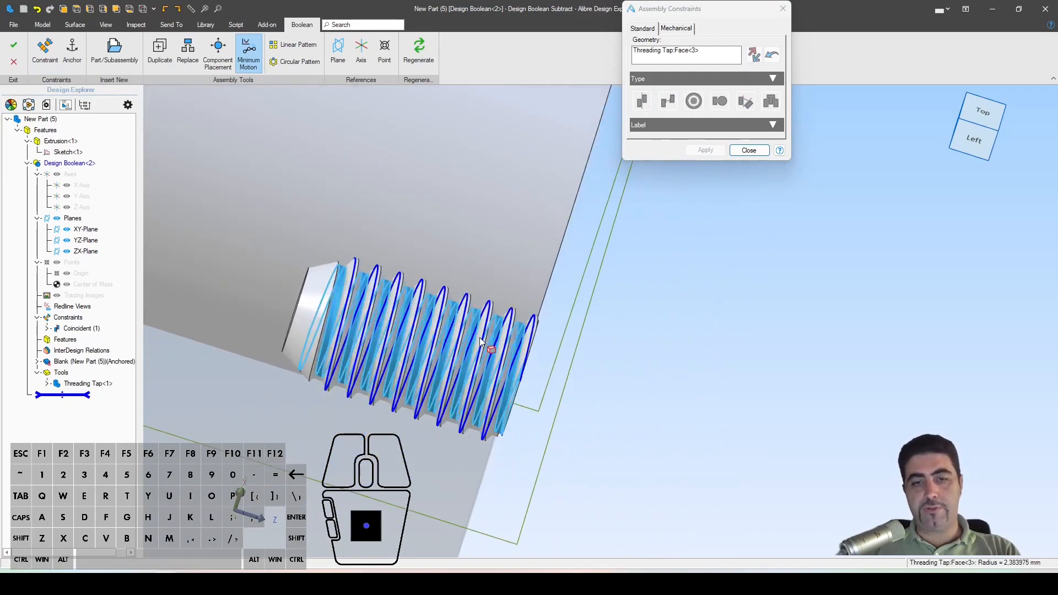
{"action": "middle_click_drag", "start_coordinate": [480, 337], "coordinate": [455, 338]}
{"action": "left_click", "coordinate": [828, 220]}
{"action": "middle_click_drag", "start_coordinate": [758, 408], "coordinate": [505, 338]}
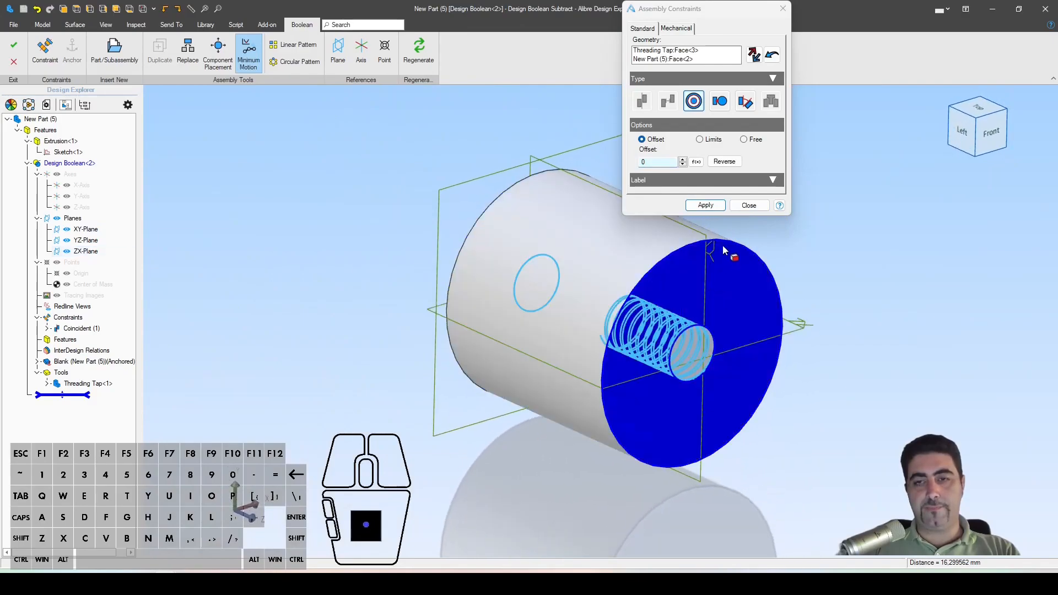
{"action": "left_click", "coordinate": [705, 205]}
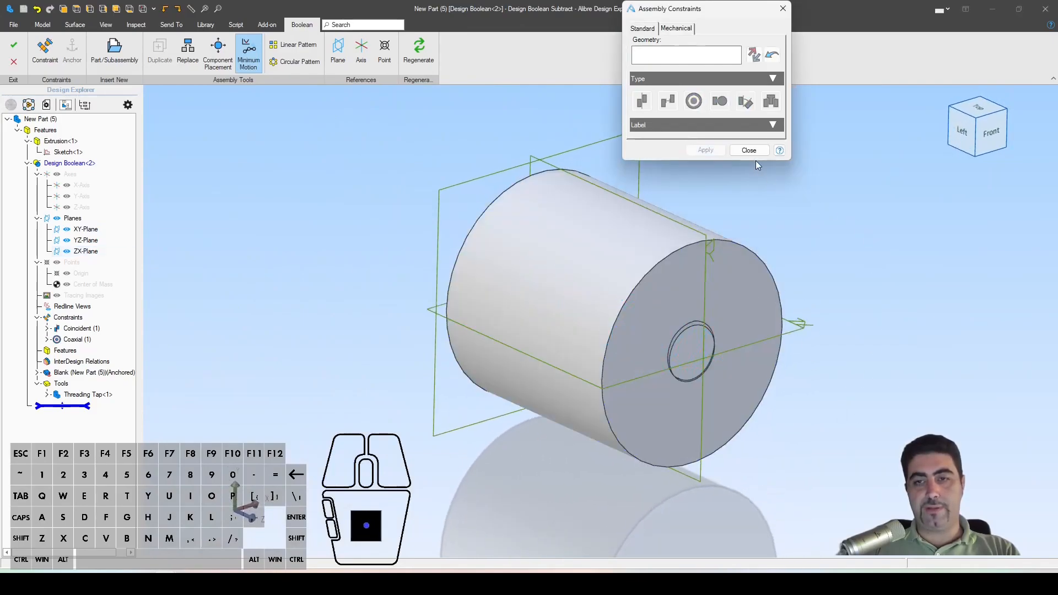
{"action": "left_click", "coordinate": [749, 149]}
Complete the Boolean subtraction so the tap cuts internal threads into the cylinder's hole
{"action": "left_click", "coordinate": [13, 45]}
{"action": "left_click", "coordinate": [305, 407]}
{"action": "middle_click_drag", "start_coordinate": [821, 402], "coordinate": [745, 403]}
{"action": "scroll", "coordinate": [533, 354], "scroll_direction": "up", "scroll_amount": 3}
{"action": "left_click", "coordinate": [623, 358]}
{"action": "mouse_move", "coordinate": [623, 358]}
{"action": "middle_mouse_down"}
{"action": "mouse_move", "coordinate": [653, 362]}
{"action": "mouse_move", "coordinate": [632, 370]}
{"action": "middle_mouse_up"}
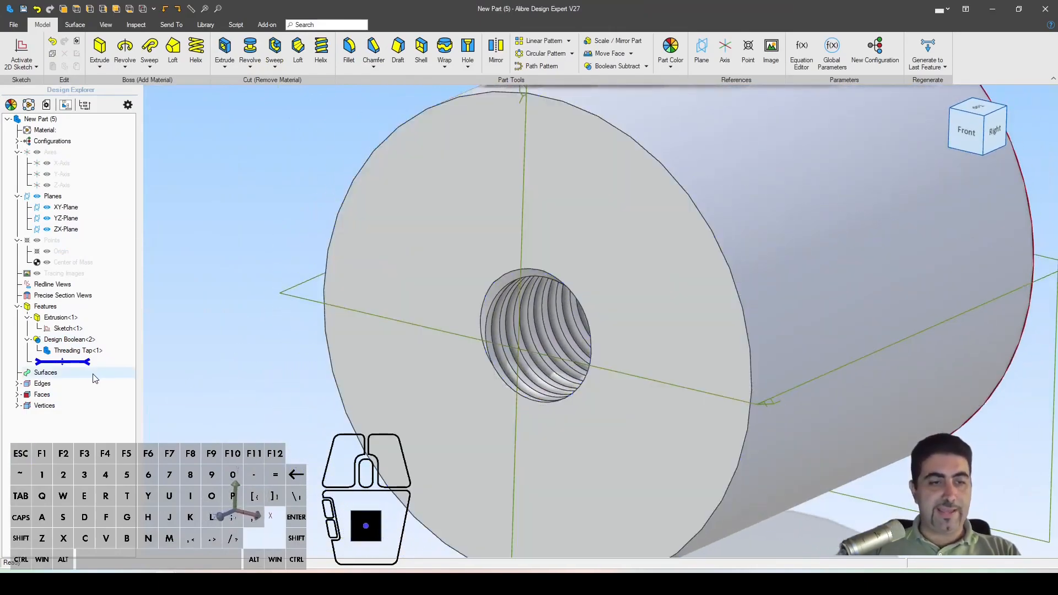
Roll the feature history back to just before the Design Boolean, directly after the extrusion
{"action": "left_click_drag", "start_coordinate": [86, 361], "coordinate": [87, 339]}
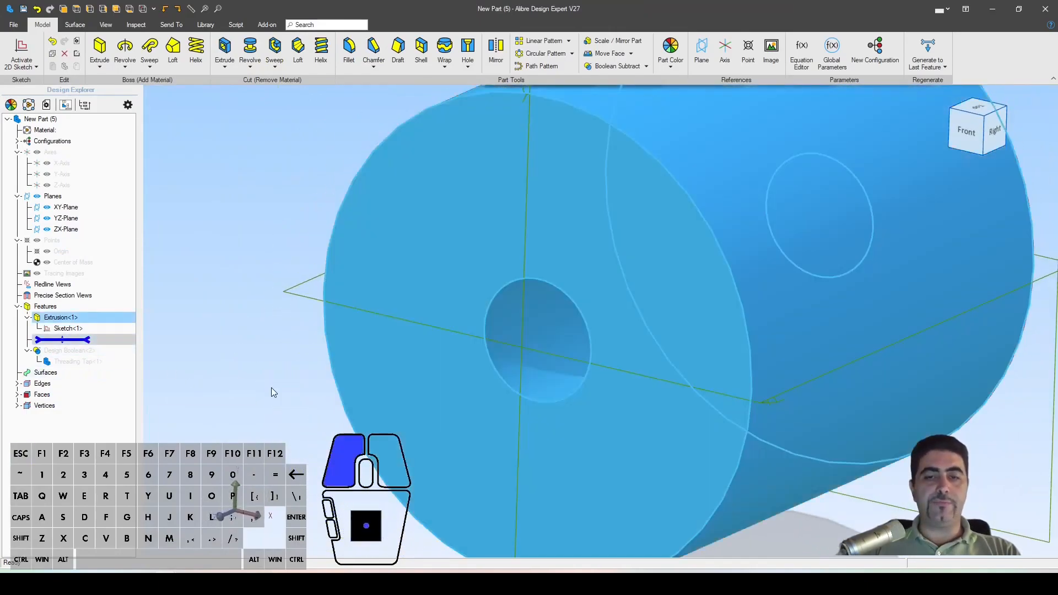
{"action": "left_click", "coordinate": [272, 387]}
{"action": "scroll", "coordinate": [459, 375], "scroll_direction": "down", "scroll_amount": 3}
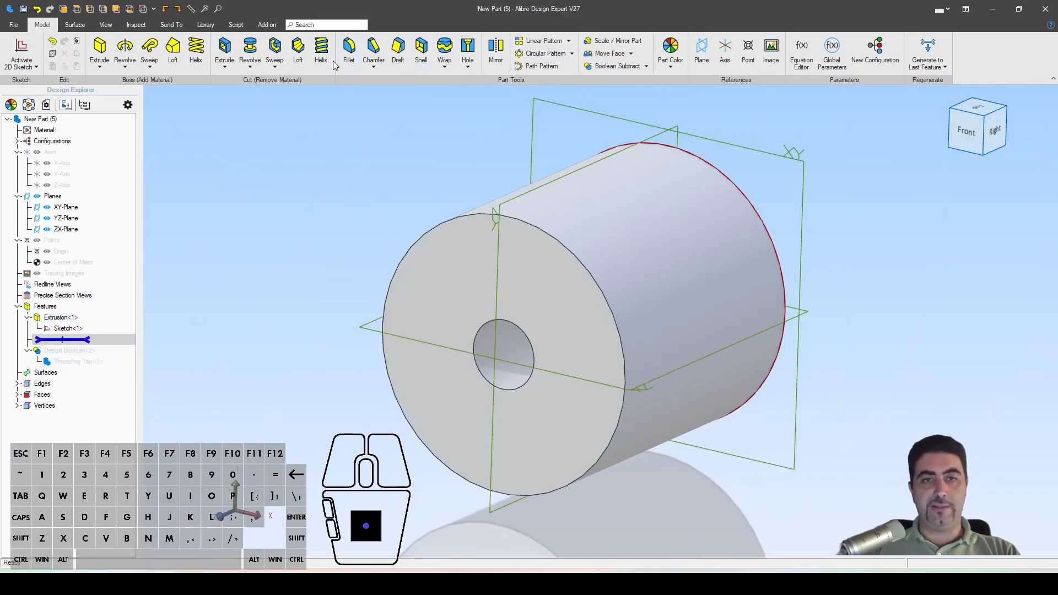
Chamfer the front edge of the centre hole with an equal distance of 0.65 mm
{"action": "left_click", "coordinate": [373, 55]}
{"action": "left_click", "coordinate": [481, 338]}
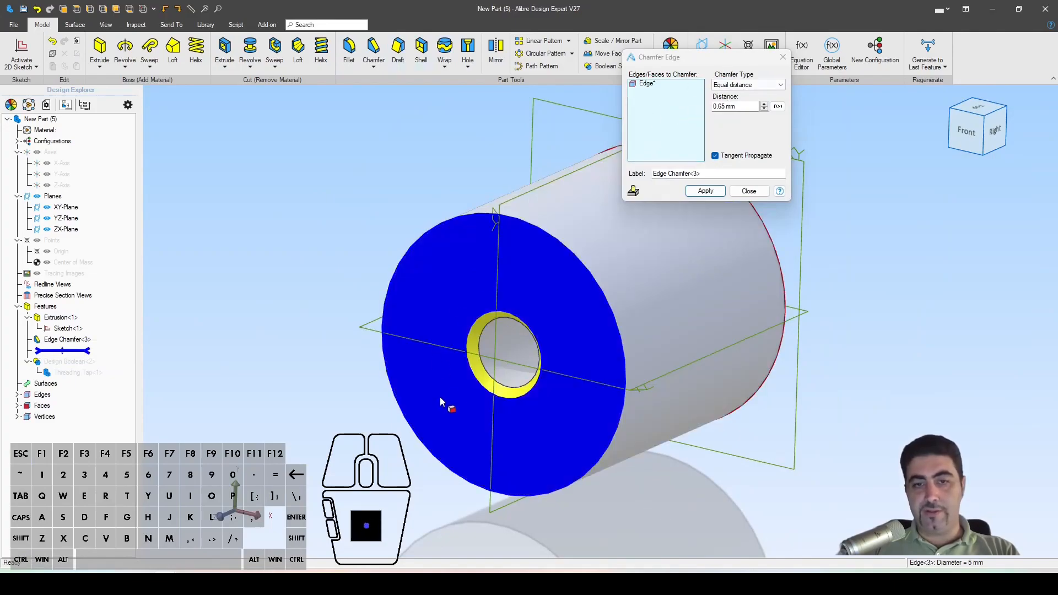
{"action": "left_click", "coordinate": [728, 107]}
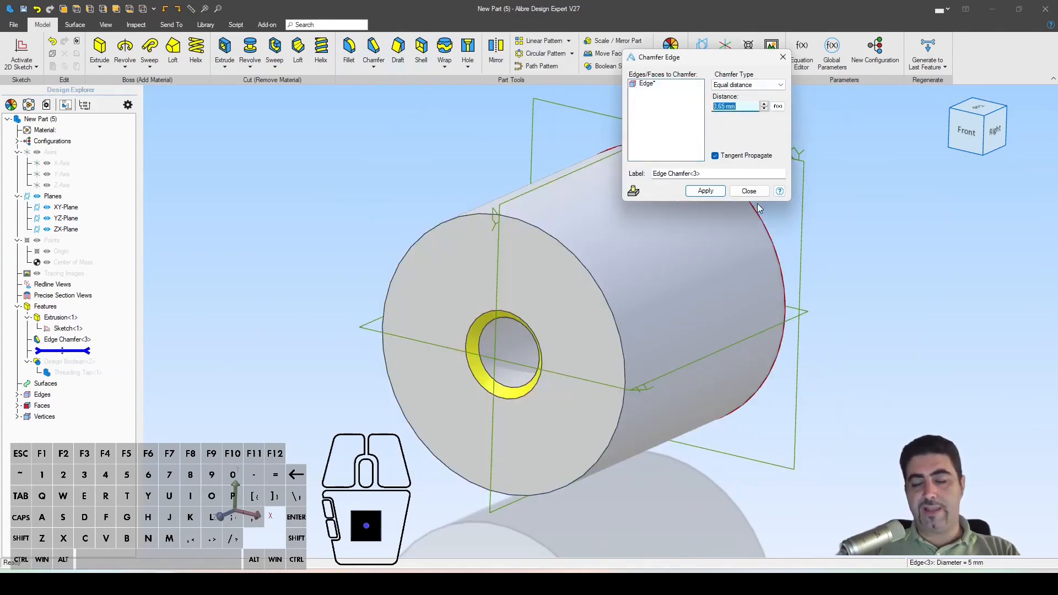
{"action": "left_click", "coordinate": [705, 191]}
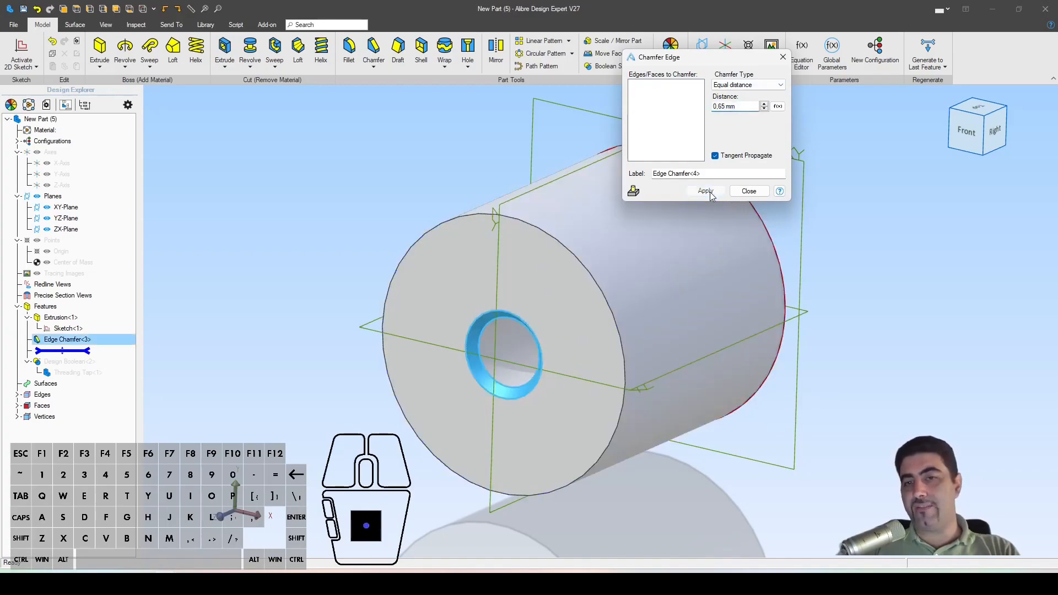
{"action": "left_click", "coordinate": [749, 190]}
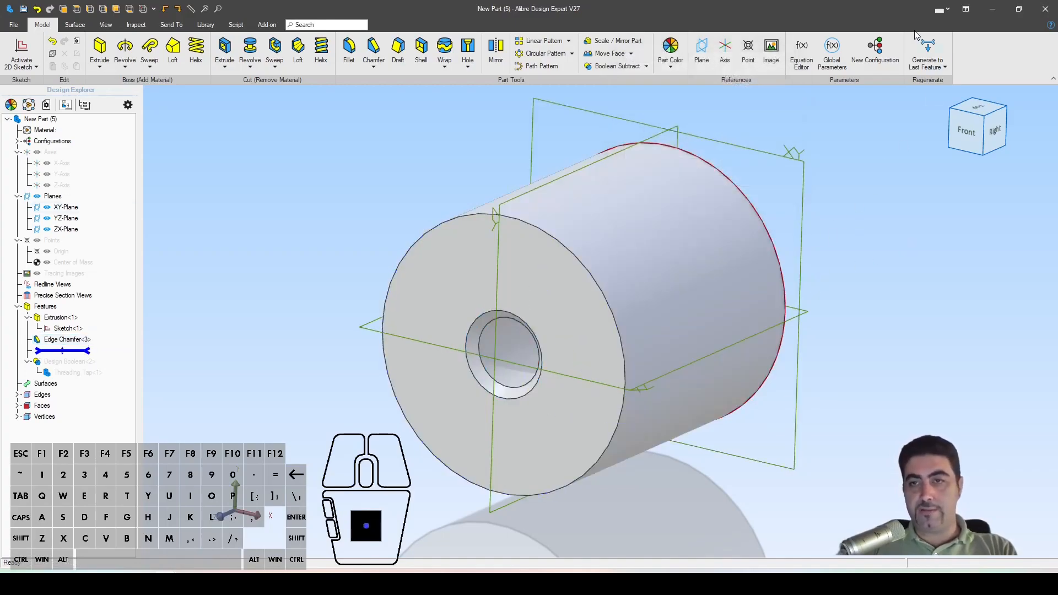
Regenerate the part to its last feature so the thread subtraction is rebuilt over the chamfered hole
{"action": "left_click", "coordinate": [927, 51]}
{"action": "middle_click_drag", "start_coordinate": [429, 502], "coordinate": [607, 538]}
{"action": "middle_click_drag", "start_coordinate": [701, 500], "coordinate": [661, 496]}
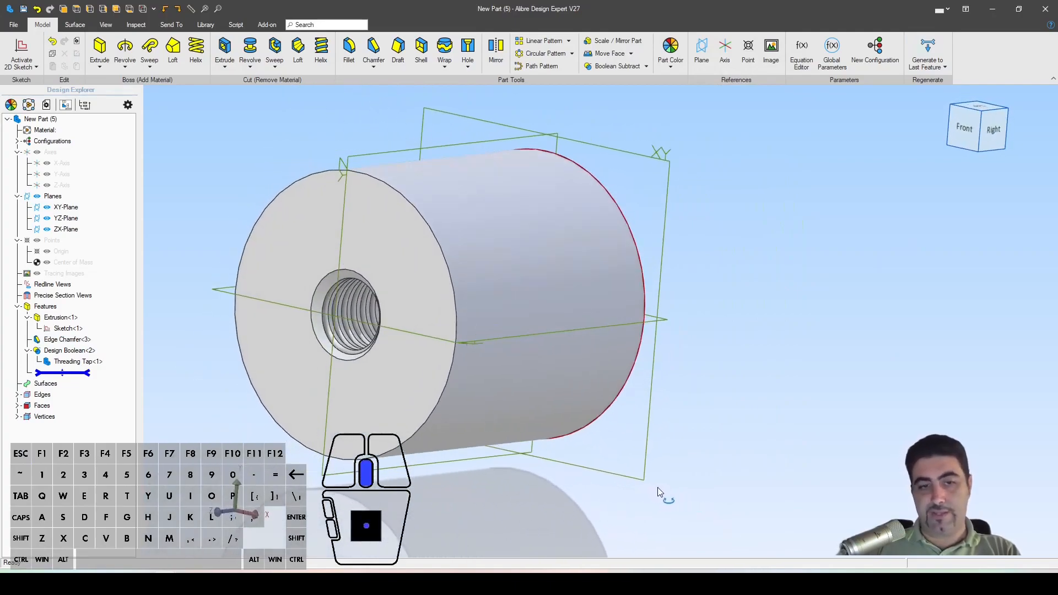
{"action": "scroll", "coordinate": [194, 365], "scroll_direction": "up", "scroll_amount": 3}
{"action": "right_click_drag", "start_coordinate": [194, 365], "coordinate": [342, 413]}
{"action": "scroll", "coordinate": [358, 422], "scroll_direction": "down", "scroll_amount": 2}
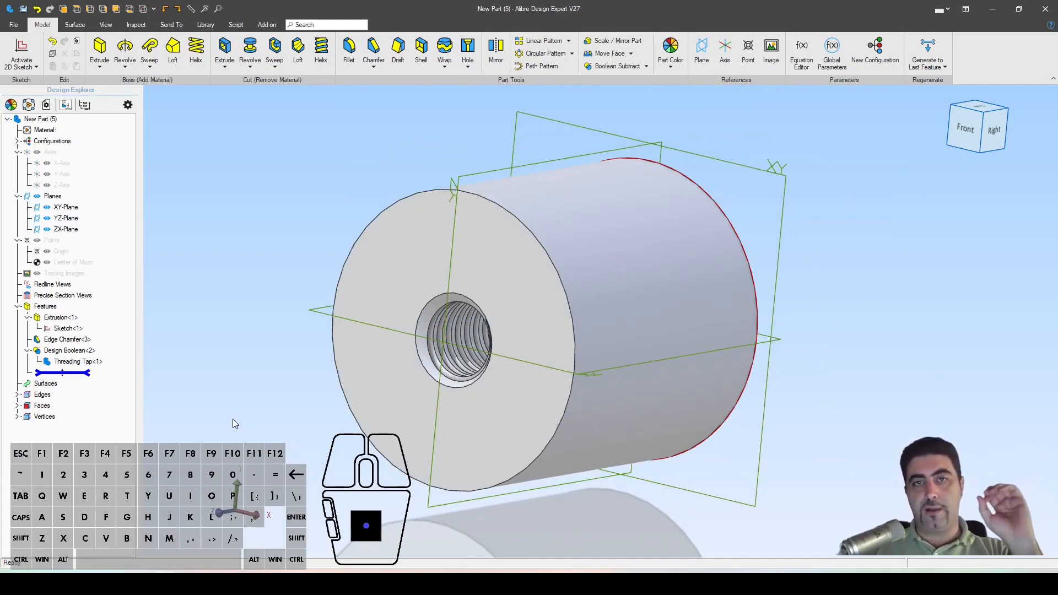
Create a new part from the Home window with the suggested name New Part (7) and turn it to an isometric view
{"action": "mouse_move", "coordinate": [165, 583]}
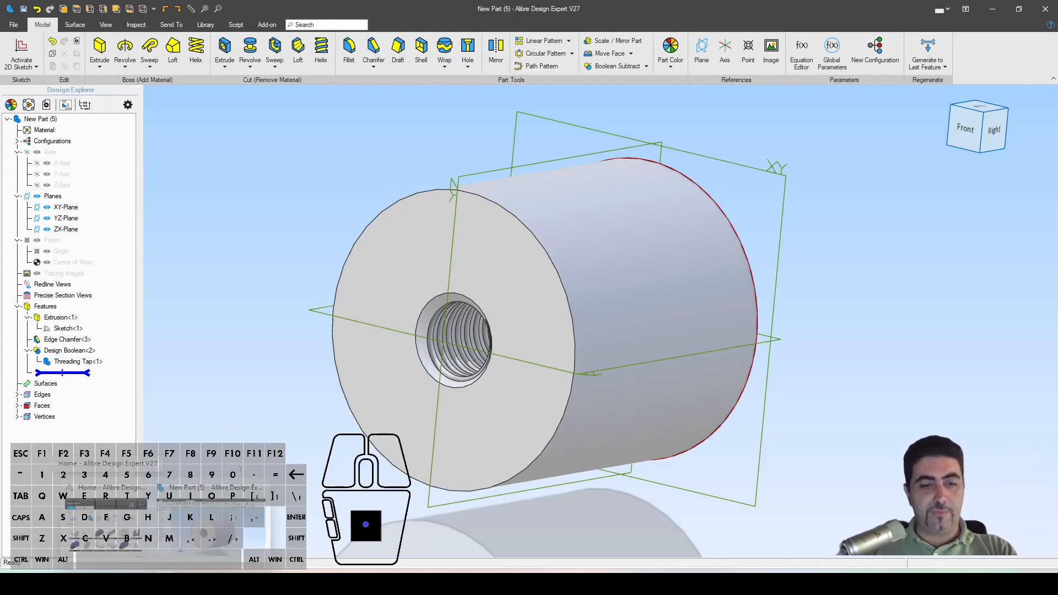
{"action": "left_click", "coordinate": [110, 512]}
{"action": "left_click", "coordinate": [426, 230]}
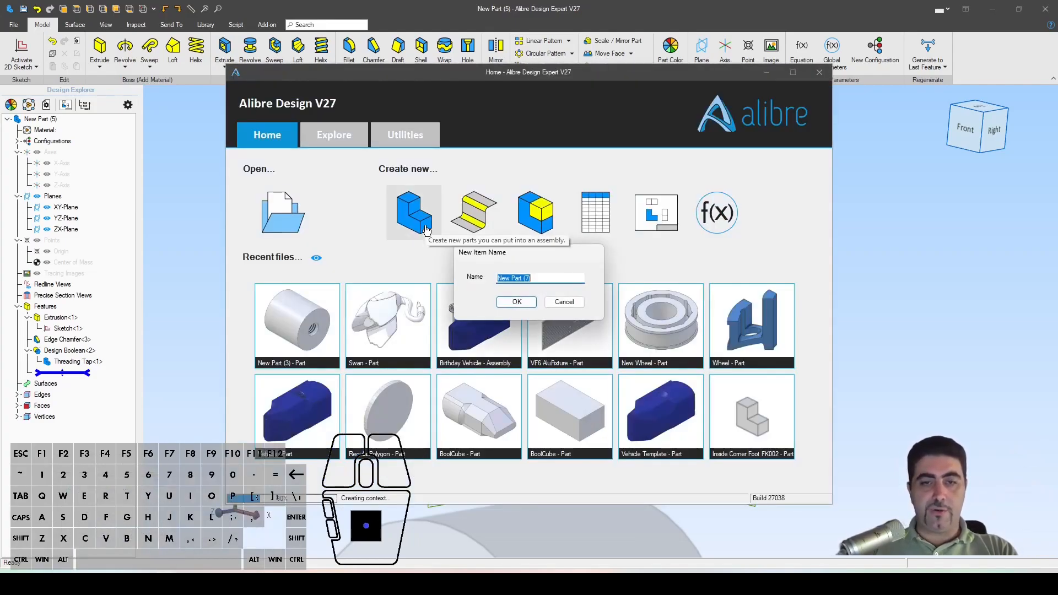
{"action": "left_click", "coordinate": [508, 301]}
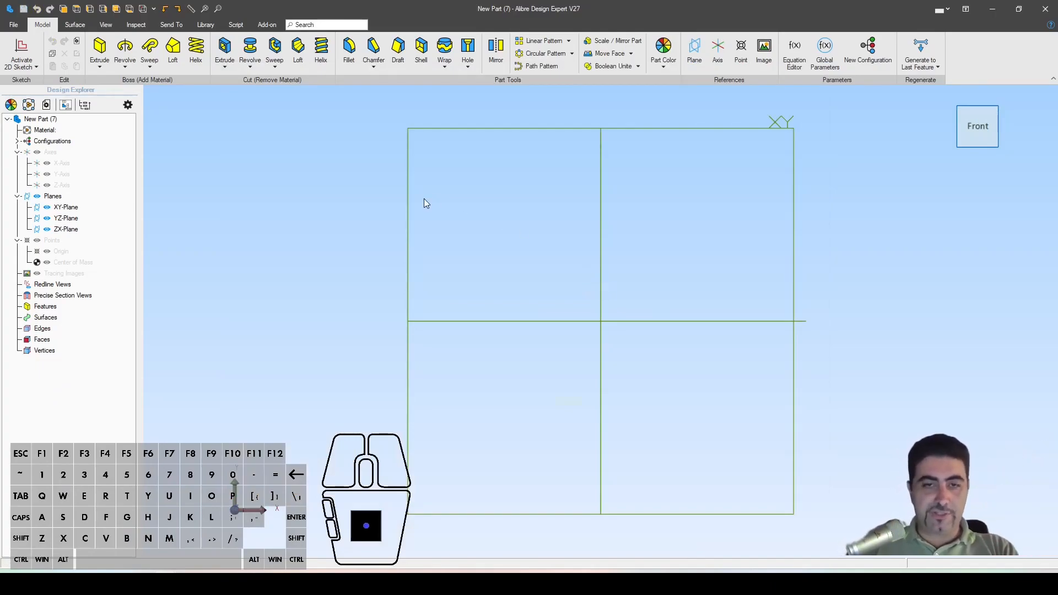
{"action": "middle_click_drag", "start_coordinate": [298, 223], "coordinate": [276, 243]}
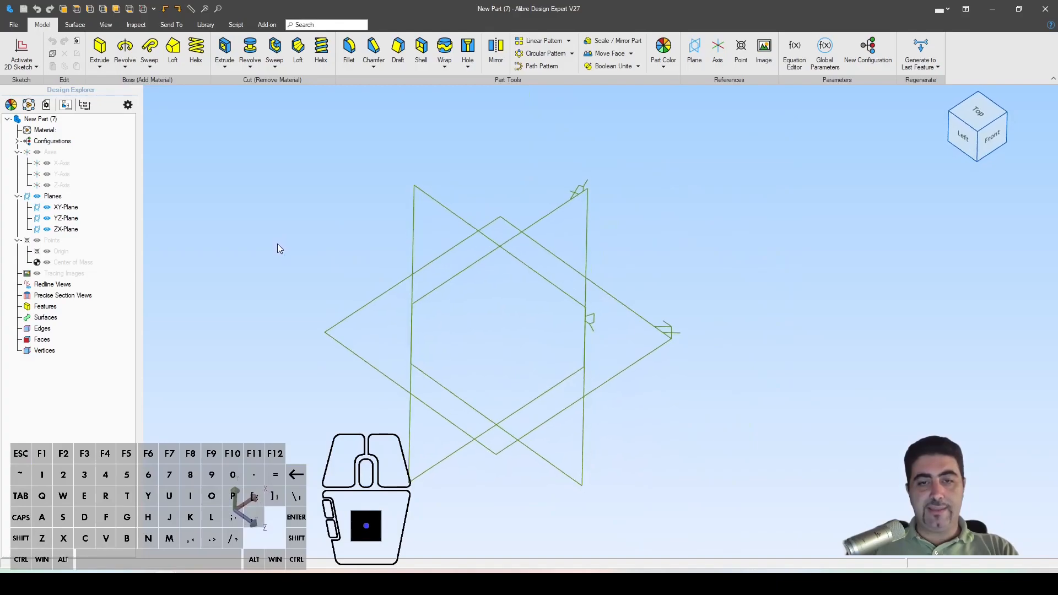
Add a distance parameter named M_Thread with the value 6 in the Equation Editor
{"action": "left_click", "coordinate": [789, 66]}
{"action": "left_click", "coordinate": [946, 191]}
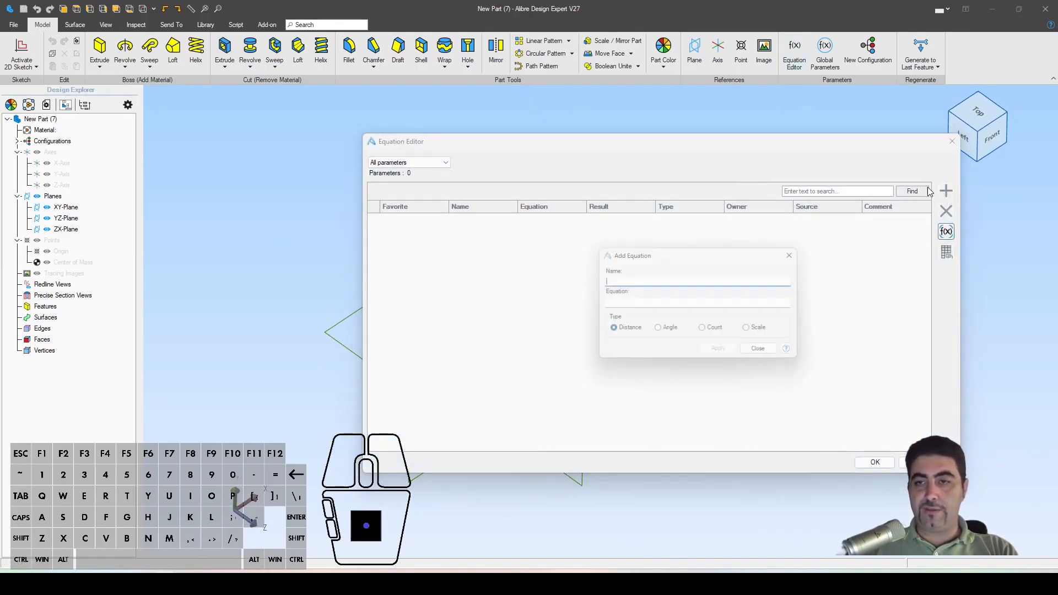
{"action": "left_click_drag", "start_coordinate": [793, 145], "coordinate": [727, 119]}
{"action": "left_click_drag", "start_coordinate": [707, 253], "coordinate": [642, 230]}
{"action": "left_click", "coordinate": [576, 256]}
{"action": "type", "text": "M_Thread"}
{"action": "left_click", "coordinate": [537, 280]}
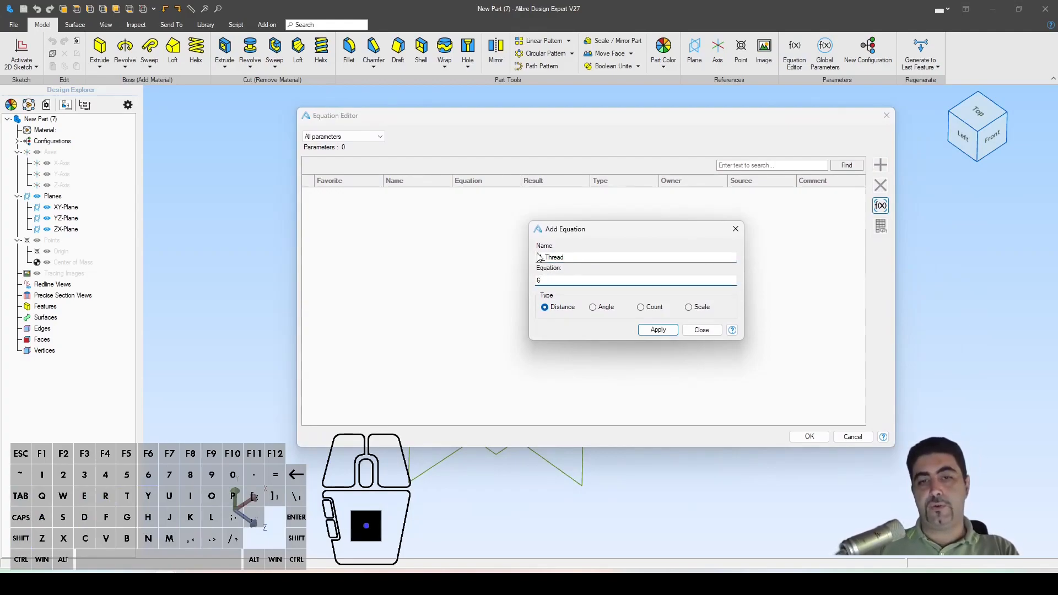
{"action": "left_click", "coordinate": [641, 332]}
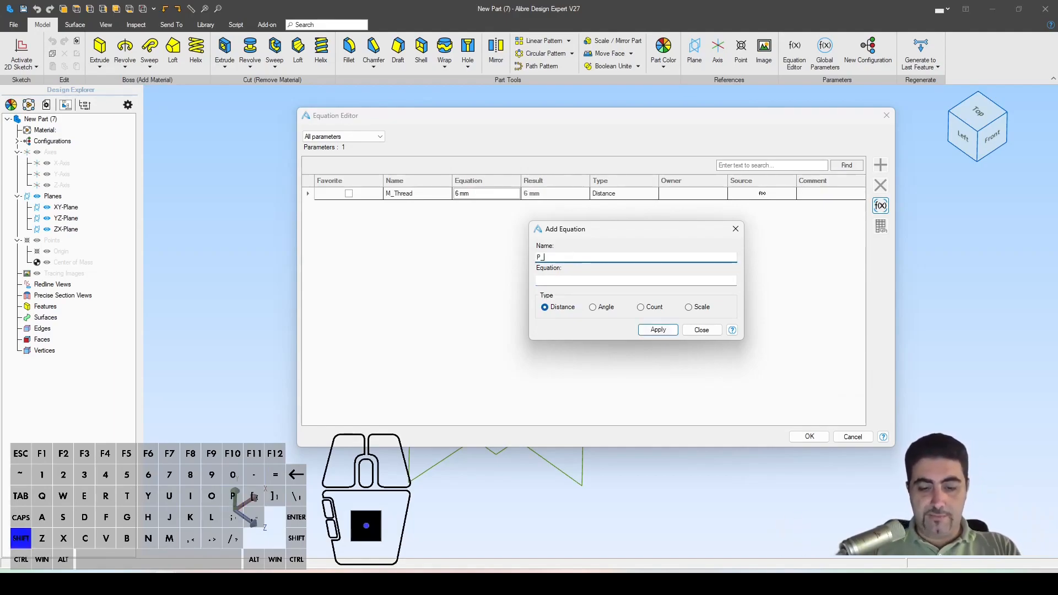
Add a distance parameter named P_Thread with the value 1
{"action": "type", "text": "hread"}
{"action": "key", "text": "Tab"}
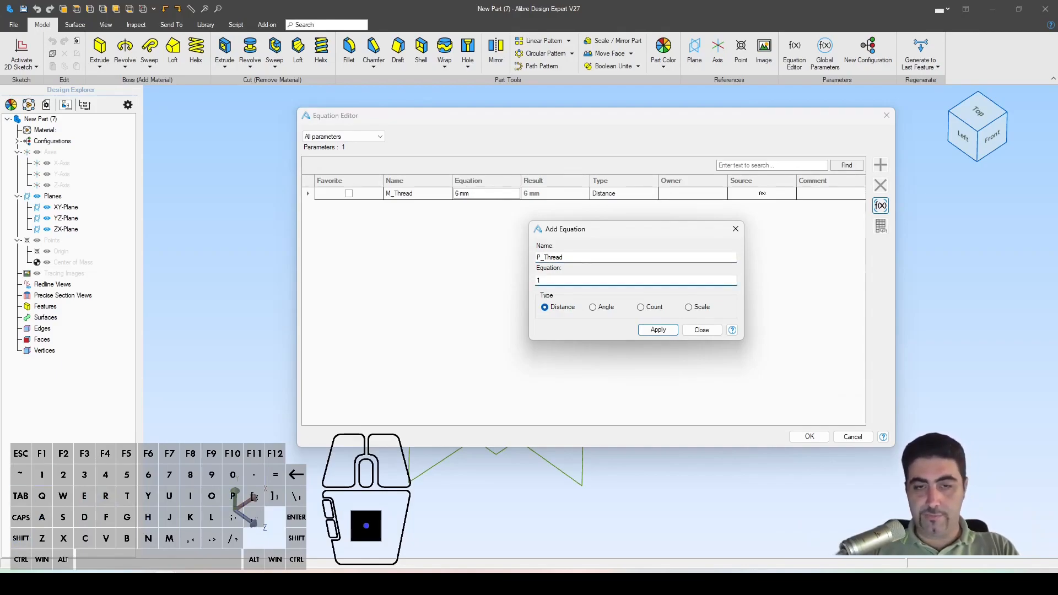
{"action": "key", "text": "Return"}
Add a distance parameter named Len with the value 10 and accept the equations
{"action": "type", "text": "Len"}
{"action": "key", "text": "Tab"}
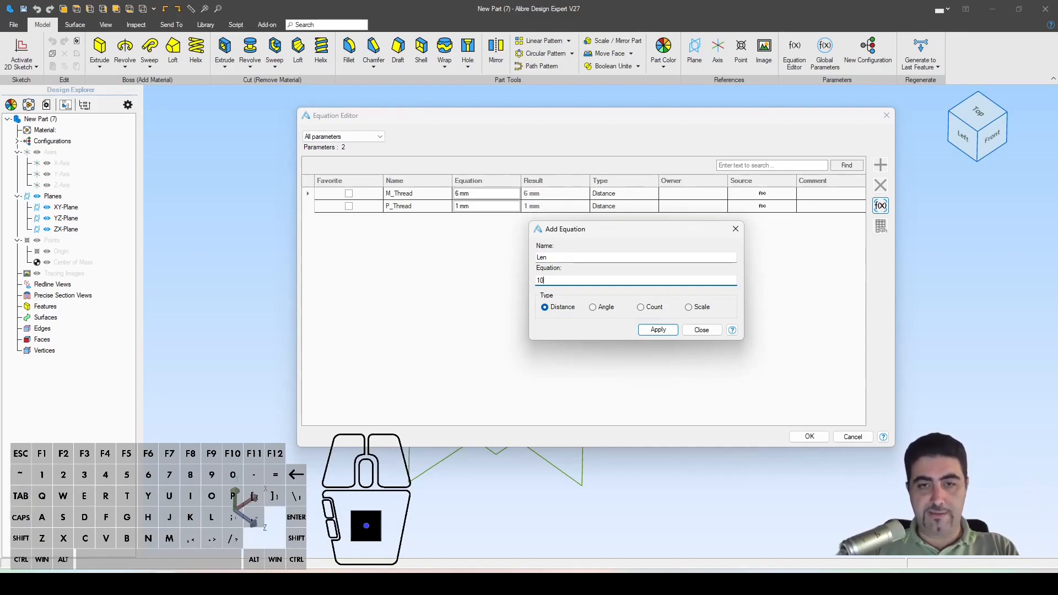
{"action": "key", "text": "Return"}
{"action": "key", "text": "Escape"}
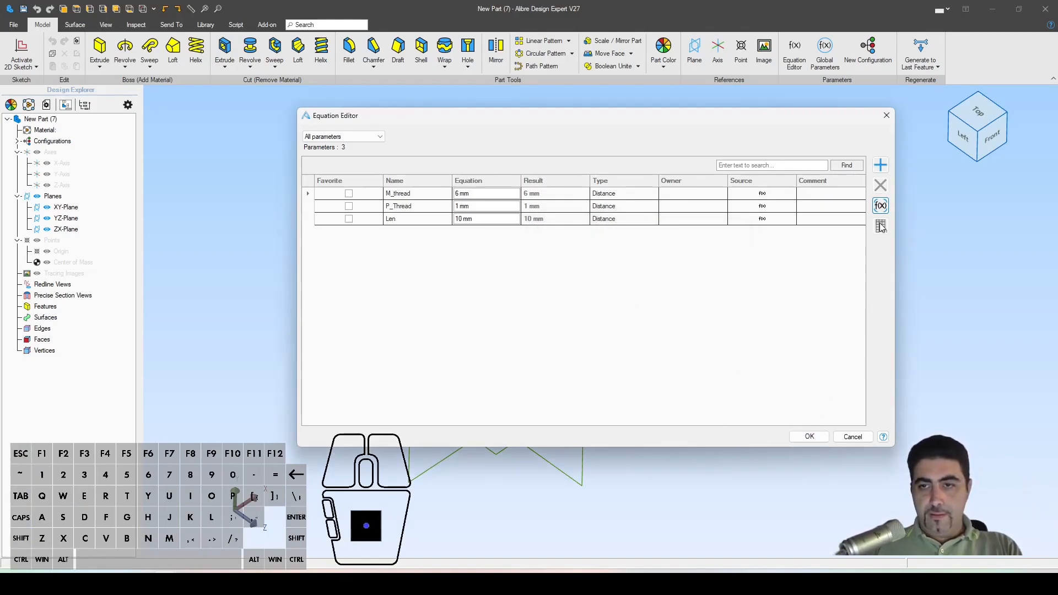
{"action": "left_click", "coordinate": [813, 438]}
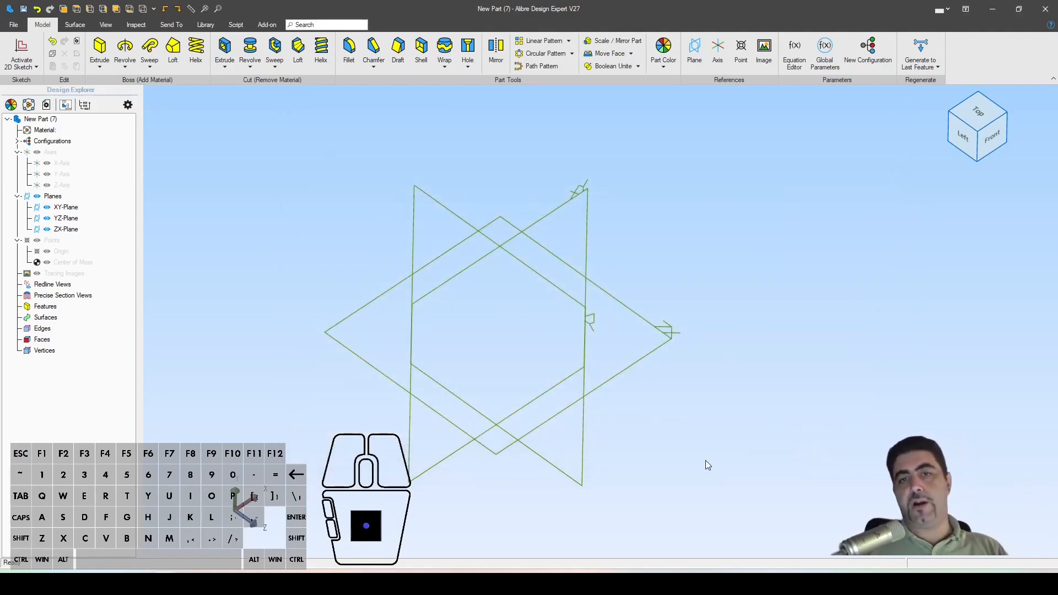
Start a sketch on the XY plane and draw a circle centred on the origin
{"action": "mouse_move", "coordinate": [697, 399]}
{"action": "middle_mouse_down"}
{"action": "mouse_move", "coordinate": [722, 395]}
{"action": "mouse_move", "coordinate": [738, 401]}
{"action": "mouse_move", "coordinate": [733, 409]}
{"action": "mouse_move", "coordinate": [708, 392]}
{"action": "mouse_move", "coordinate": [729, 392]}
{"action": "middle_mouse_up"}
{"action": "key", "text": "c"}
{"action": "left_click", "coordinate": [72, 207]}
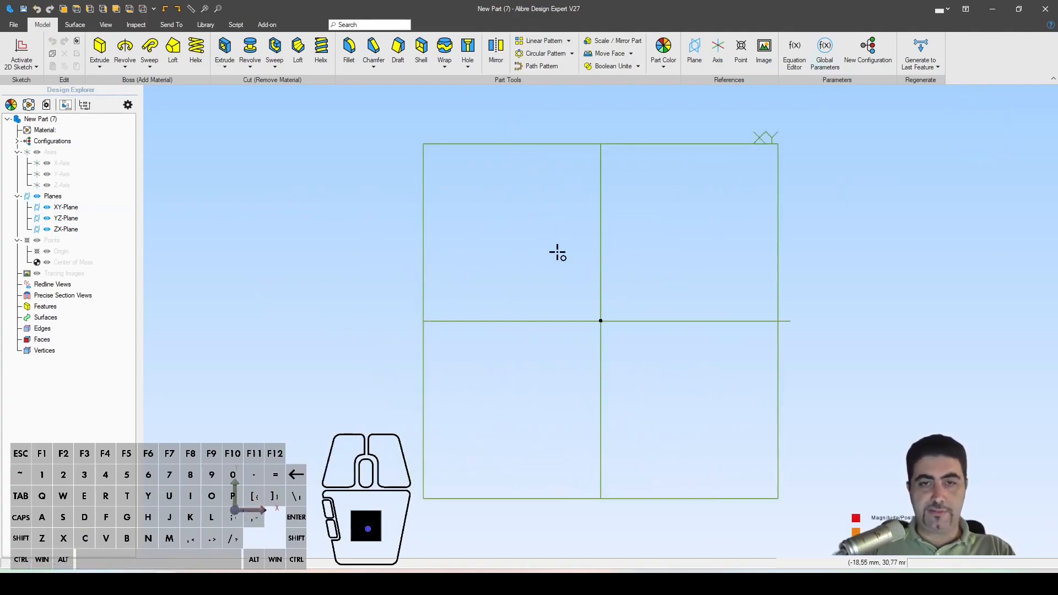
{"action": "left_click", "coordinate": [601, 320]}
{"action": "left_click", "coordinate": [682, 298]}
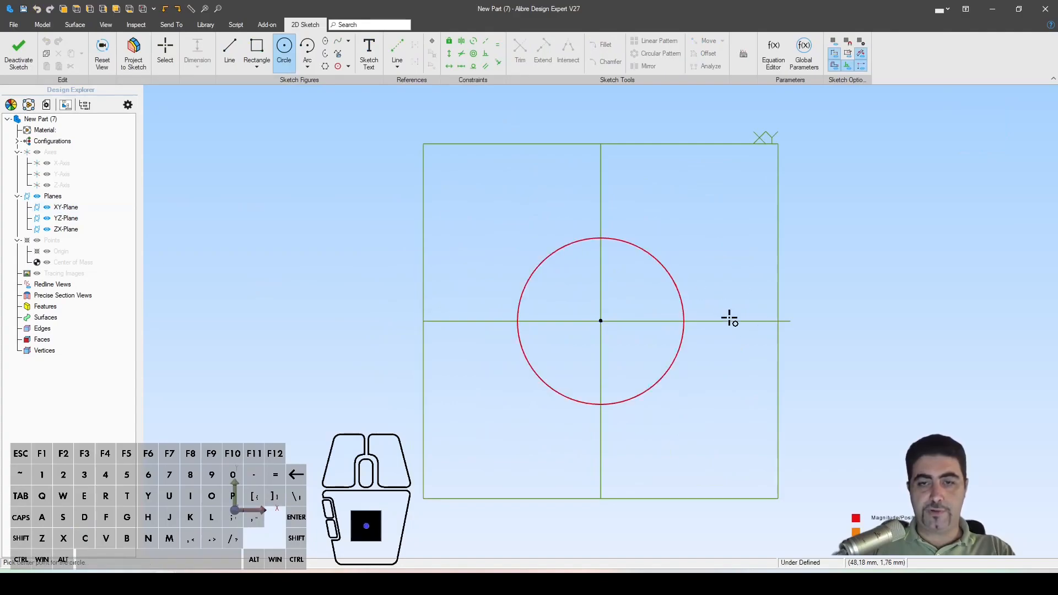
{"action": "key", "text": "Escape"}
Dimension the circle's diameter with the parameter M_Thread
{"action": "key", "text": "d"}
{"action": "left_click", "coordinate": [663, 267]}
{"action": "left_click", "coordinate": [711, 219]}
{"action": "type", "text": "M_Thread"}
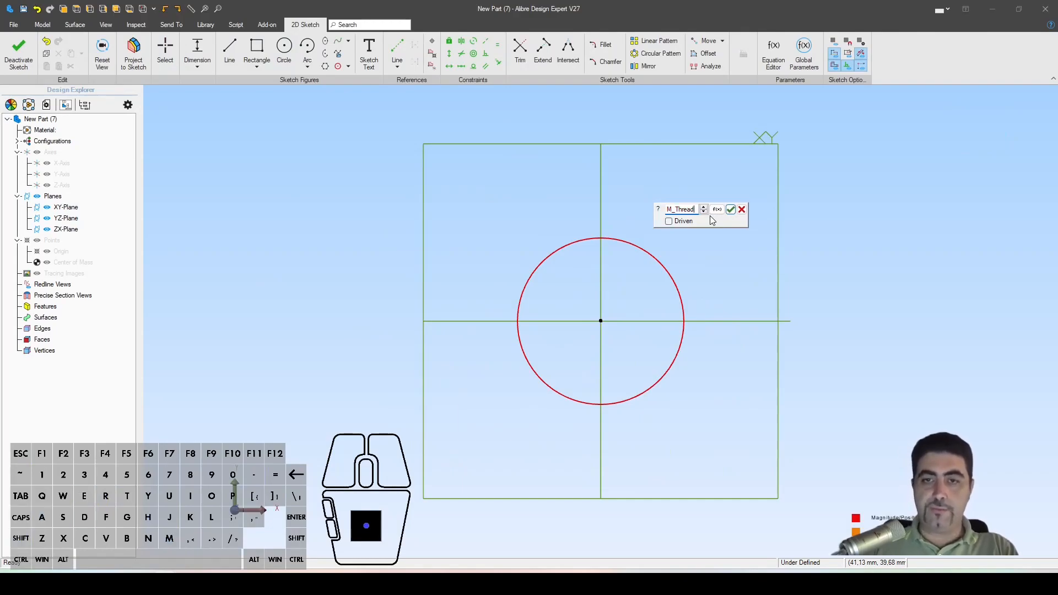
{"action": "left_click", "coordinate": [731, 209]}
{"action": "key", "text": "Escape"}
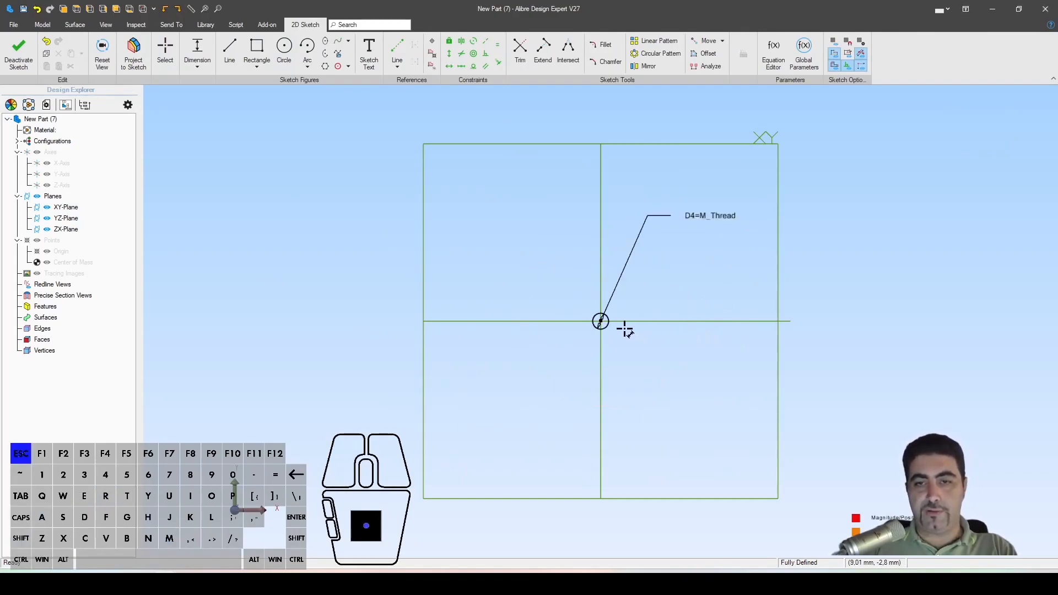
Convert the M_Thread circle into a reference figure
{"action": "scroll", "coordinate": [624, 328], "scroll_direction": "up", "scroll_amount": 4}
{"action": "scroll", "coordinate": [616, 331], "scroll_direction": "down", "scroll_amount": 4}
{"action": "mouse_move", "coordinate": [484, 186]}
{"action": "left_mouse_down"}
{"action": "mouse_move", "coordinate": [549, 126]}
{"action": "mouse_move", "coordinate": [570, 124]}
{"action": "left_mouse_up"}
{"action": "mouse_move", "coordinate": [611, 281]}
{"action": "right_mouse_down"}
{"action": "mouse_move", "coordinate": [659, 323]}
{"action": "mouse_move", "coordinate": [801, 388]}
{"action": "right_mouse_up"}
{"action": "right_click_drag", "start_coordinate": [827, 424], "coordinate": [796, 398]}
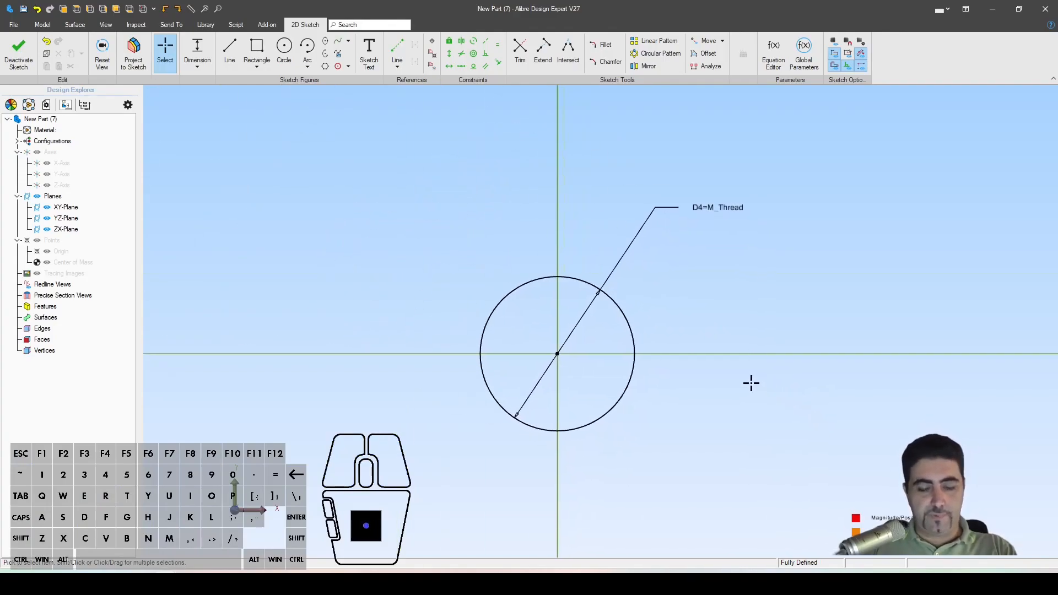
{"action": "left_click", "coordinate": [633, 388]}
{"action": "key", "text": "r"}
Draw a second, slightly smaller circle centred on the origin inside the reference circle
{"action": "mouse_move", "coordinate": [661, 322]}
{"action": "middle_mouse_down"}
{"action": "mouse_move", "coordinate": [606, 331]}
{"action": "mouse_move", "coordinate": [621, 347]}
{"action": "mouse_move", "coordinate": [609, 344]}
{"action": "middle_mouse_up"}
{"action": "left_click", "coordinate": [102, 50]}
{"action": "scroll", "coordinate": [571, 298], "scroll_direction": "down", "scroll_amount": 2}
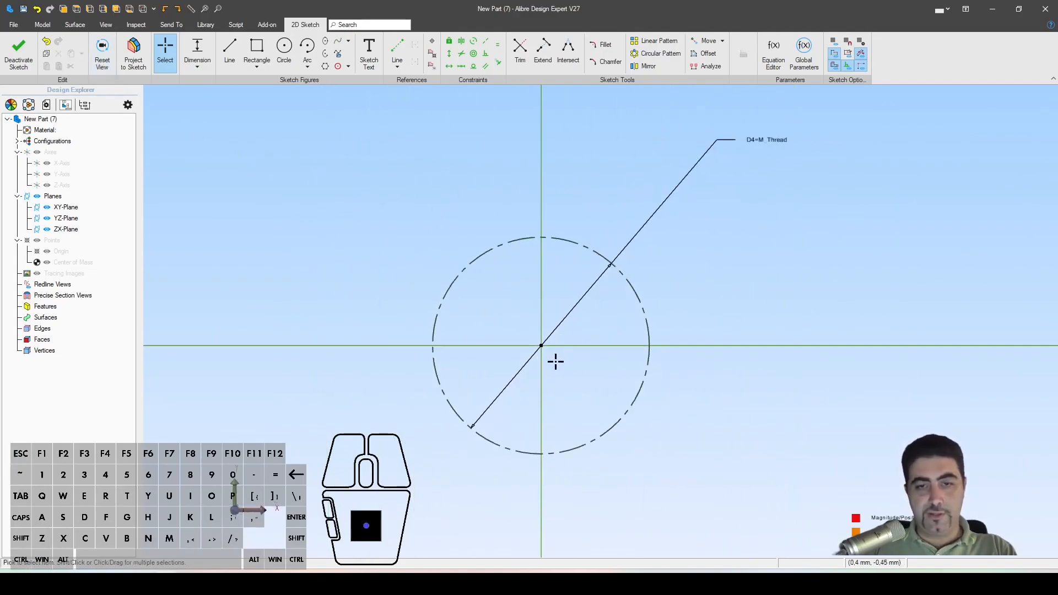
{"action": "scroll", "coordinate": [286, 335], "scroll_direction": "up", "scroll_amount": 1}
{"action": "key", "text": "c"}
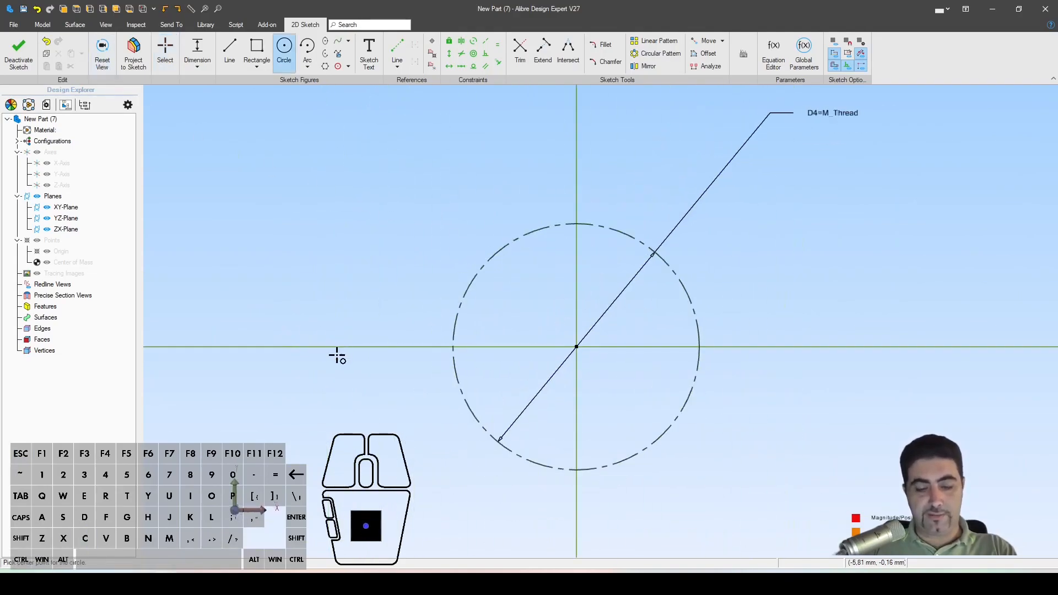
{"action": "left_click", "coordinate": [582, 348]}
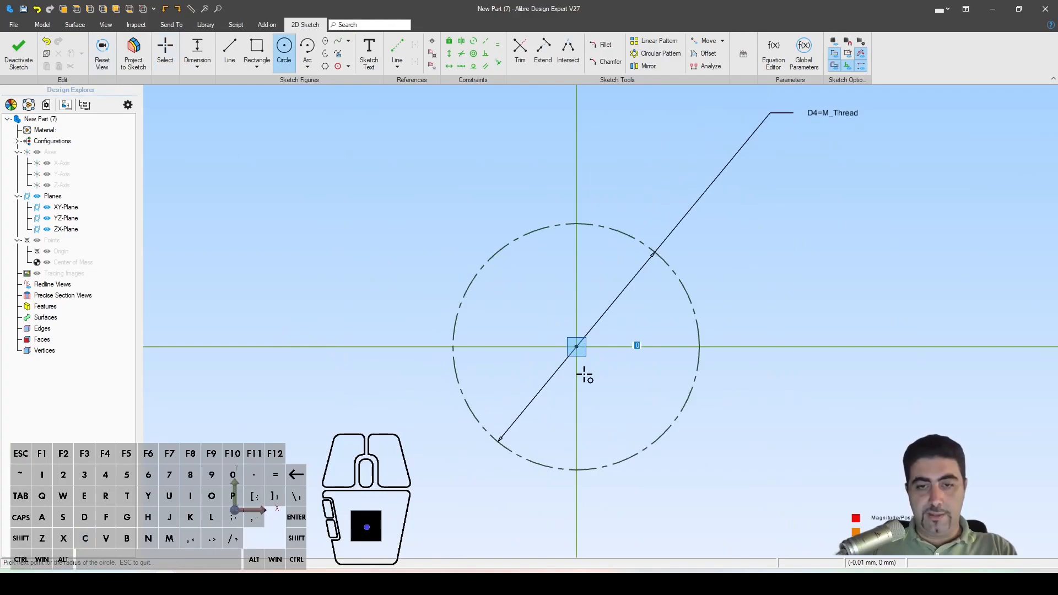
{"action": "left_click", "coordinate": [677, 300]}
{"action": "key", "text": "Escape"}
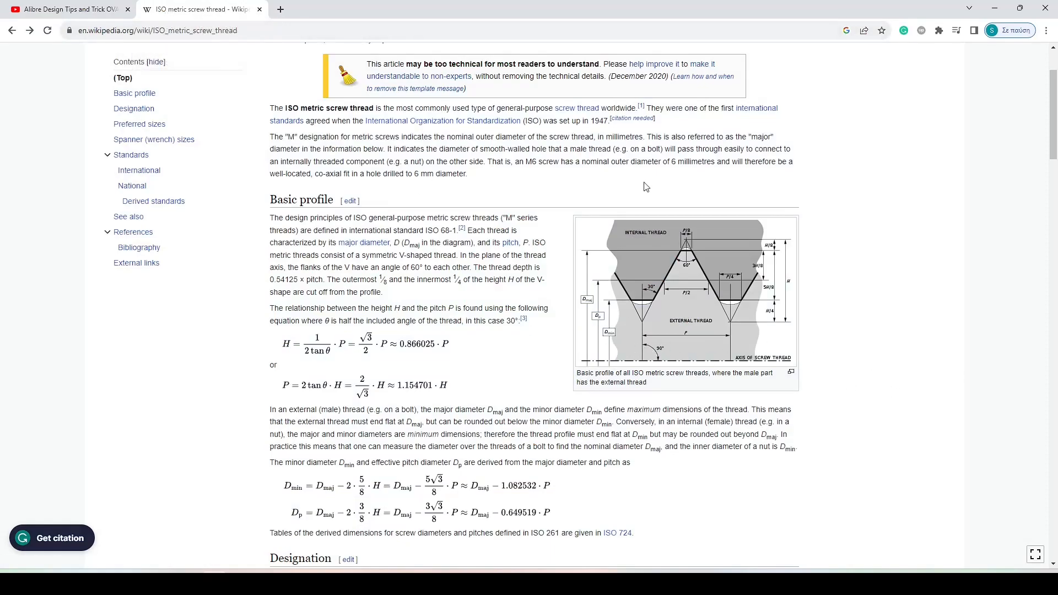
Enlarge the basic profile diagram in the ISO metric screw thread article to examine it, and switch back to the Alibre Design sketch
{"action": "left_click", "coordinate": [677, 301]}
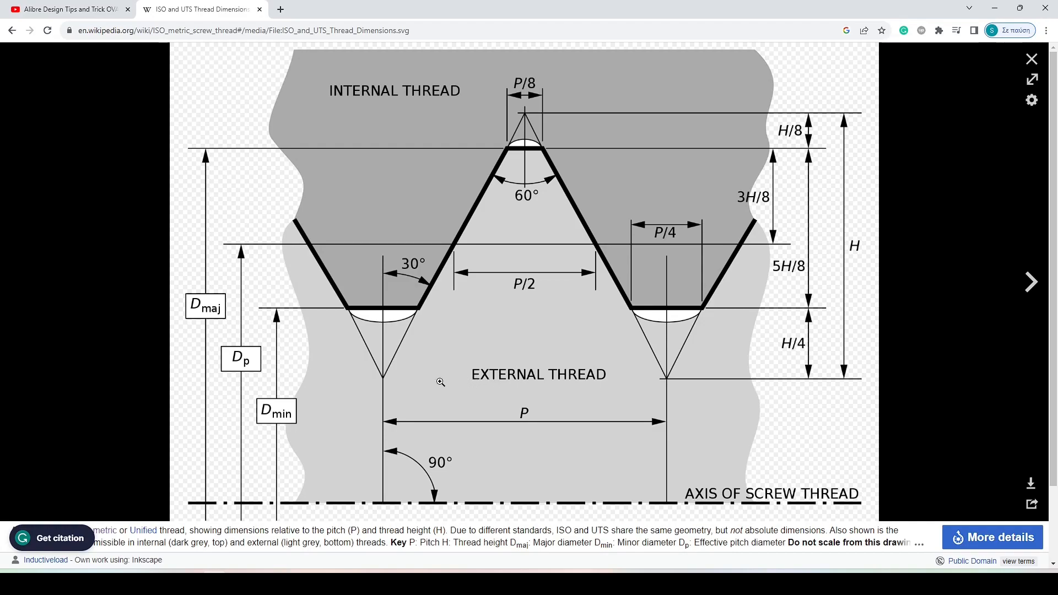
{"action": "left_click", "coordinate": [168, 581]}
{"action": "left_click", "coordinate": [278, 526]}
Enter a new distance parameter named ThreadH with the equation cos(30)*P_Thread in the Equation Editor
{"action": "left_click", "coordinate": [773, 55]}
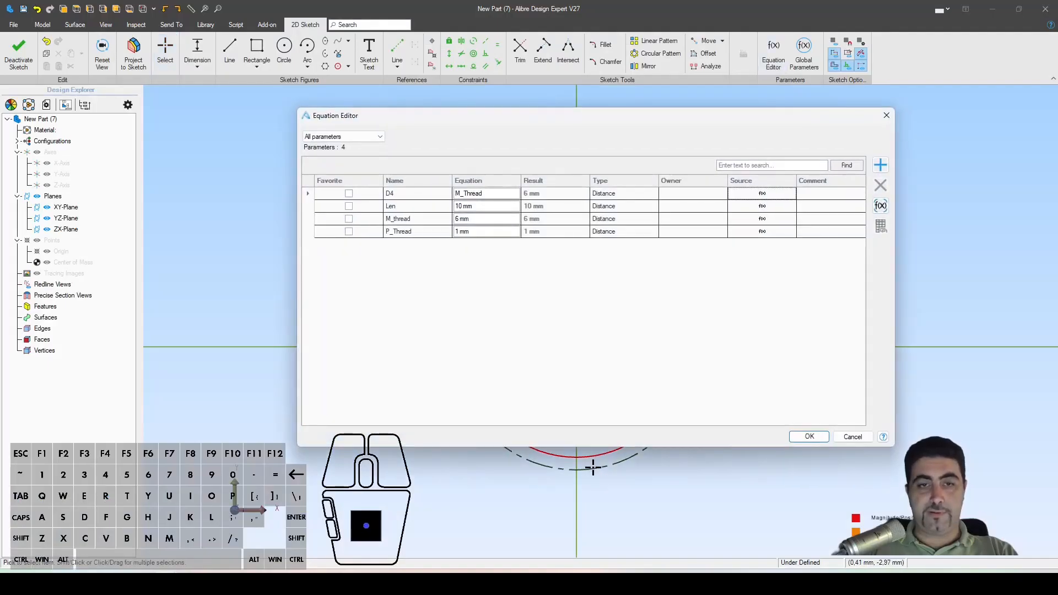
{"action": "left_click", "coordinate": [879, 165]}
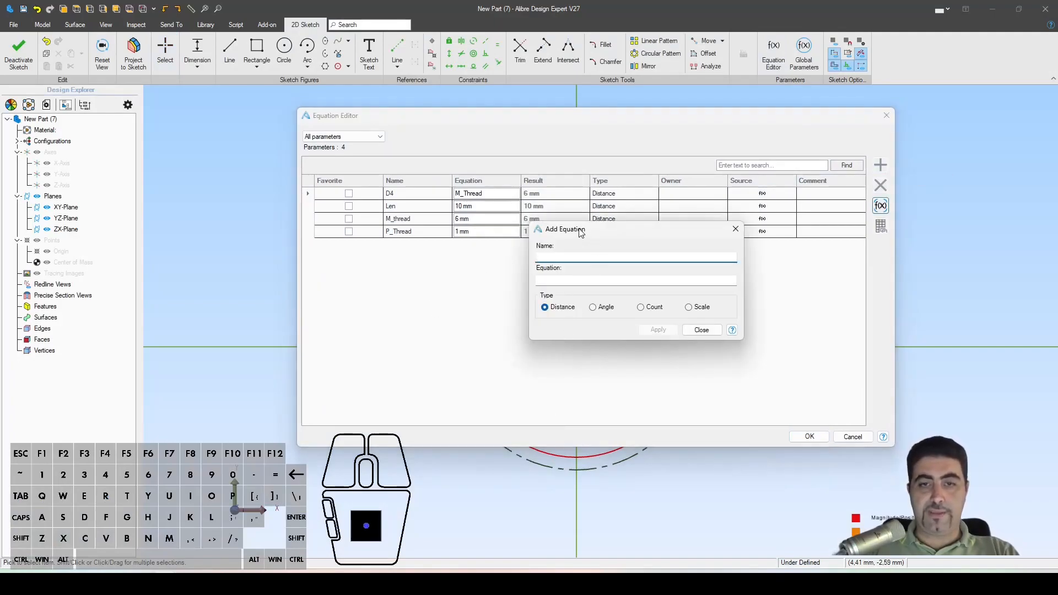
{"action": "type", "text": "ThreadH"}
{"action": "key", "text": "Tab"}
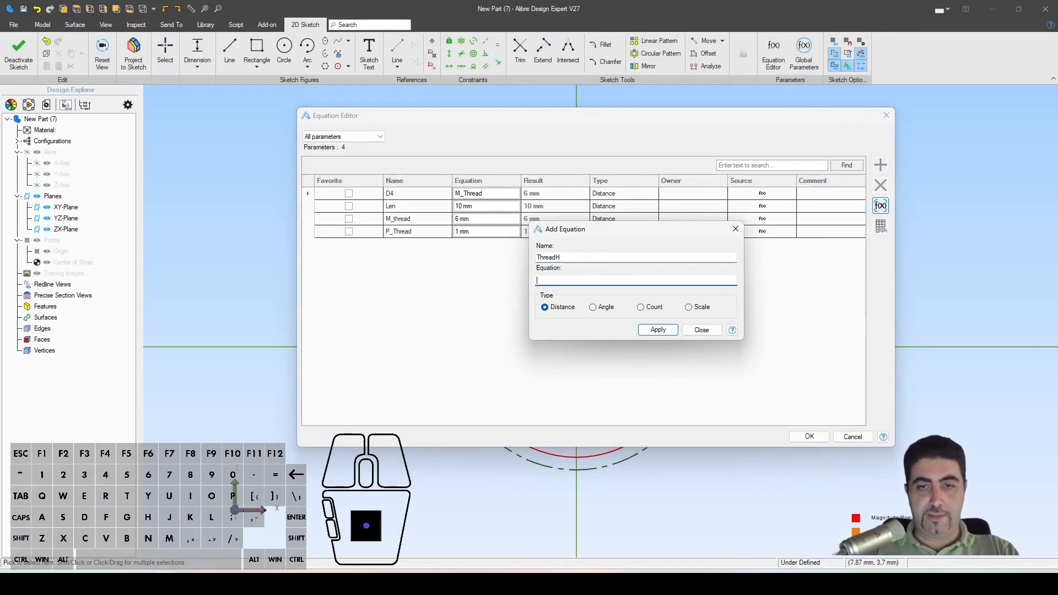
{"action": "type", "text": "cos(30"}
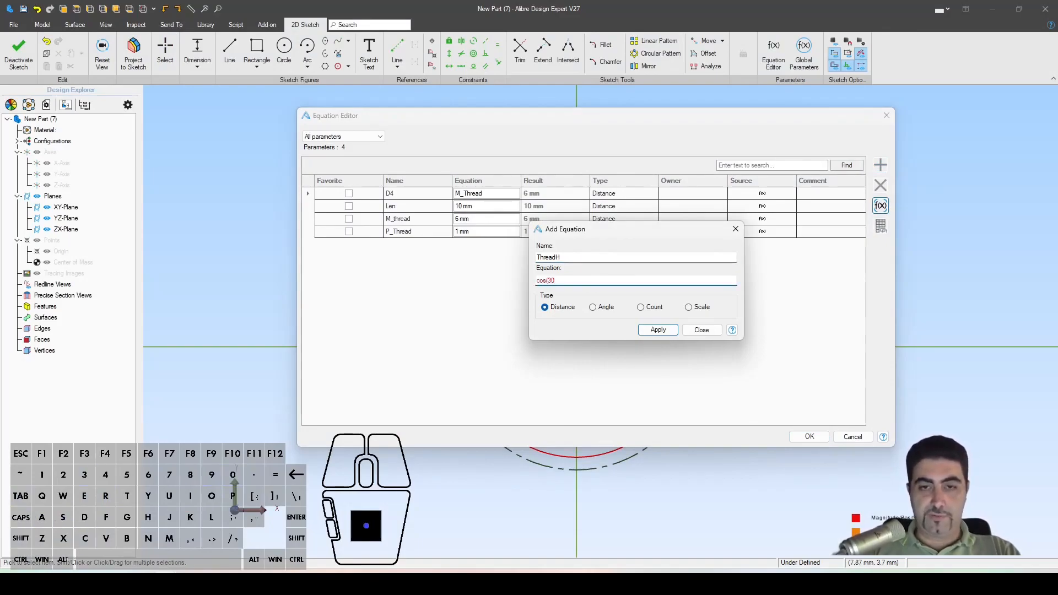
{"action": "type", "text": ")"}
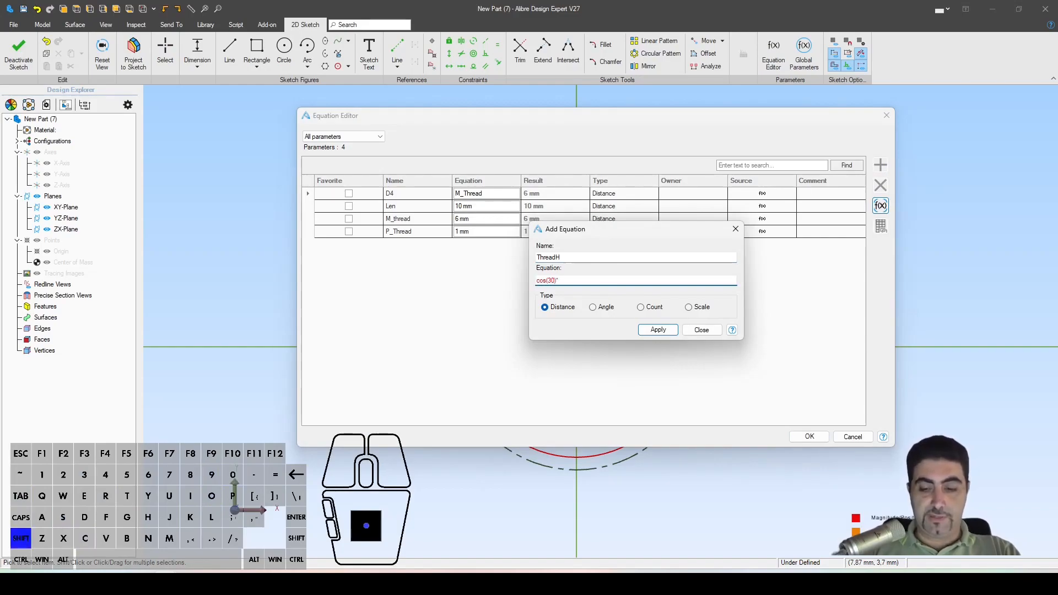
{"action": "type", "text": "*P_"}
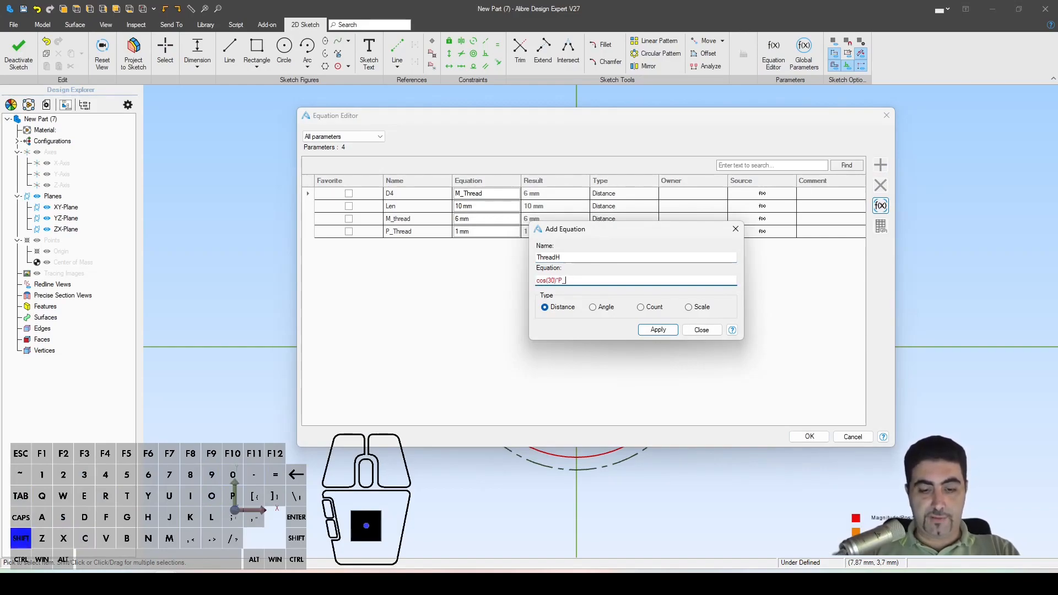
{"action": "type", "text": "Thread"}
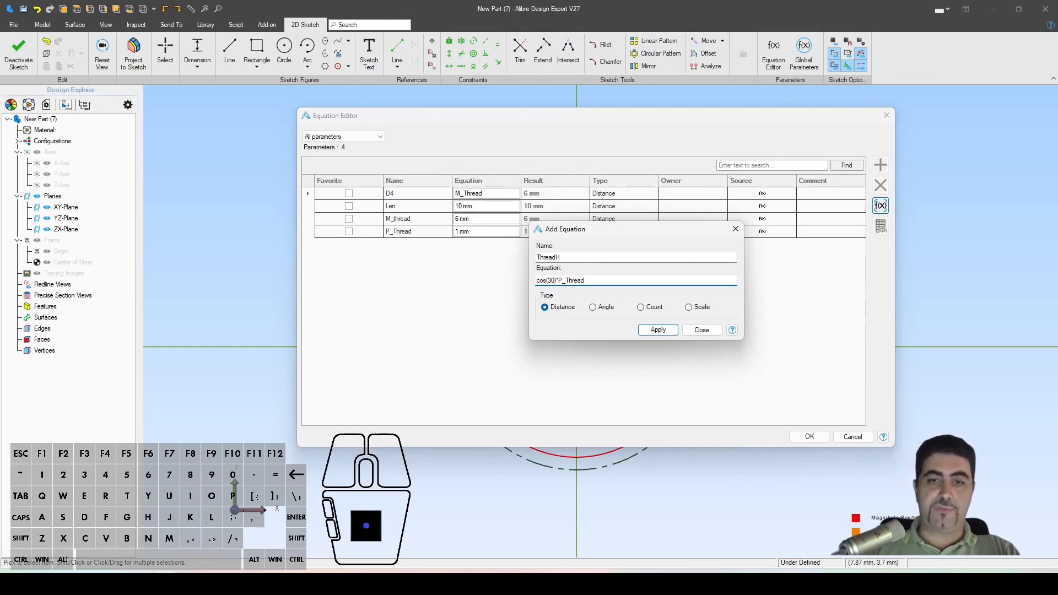
Convert the angle in the ThreadH equation to radians as cos(30*2*PI/360)*P_Thread, add the parameter and accept the equations
{"action": "key", "text": "Left"}
{"action": "key", "text": "Left"}
{"action": "key", "text": "Left"}
{"action": "key", "text": "Left"}
{"action": "key", "text": "Left"}
{"action": "key", "text": "Left"}
{"action": "key", "text": "Left"}
{"action": "key", "text": "Left"}
{"action": "key", "text": "Left"}
{"action": "key", "text": "Left"}
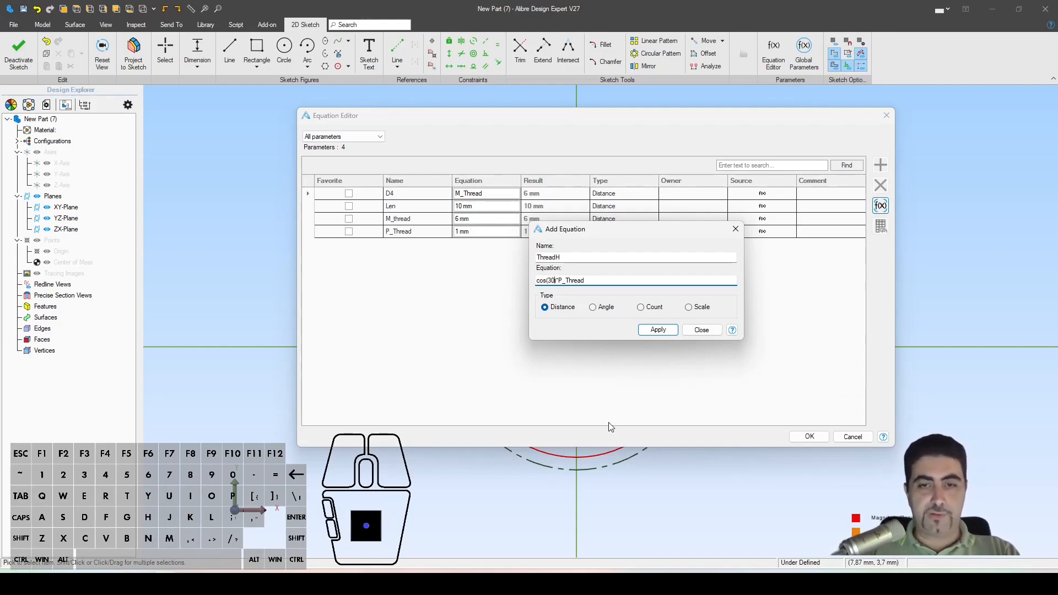
{"action": "type", "text": "*2*P"}
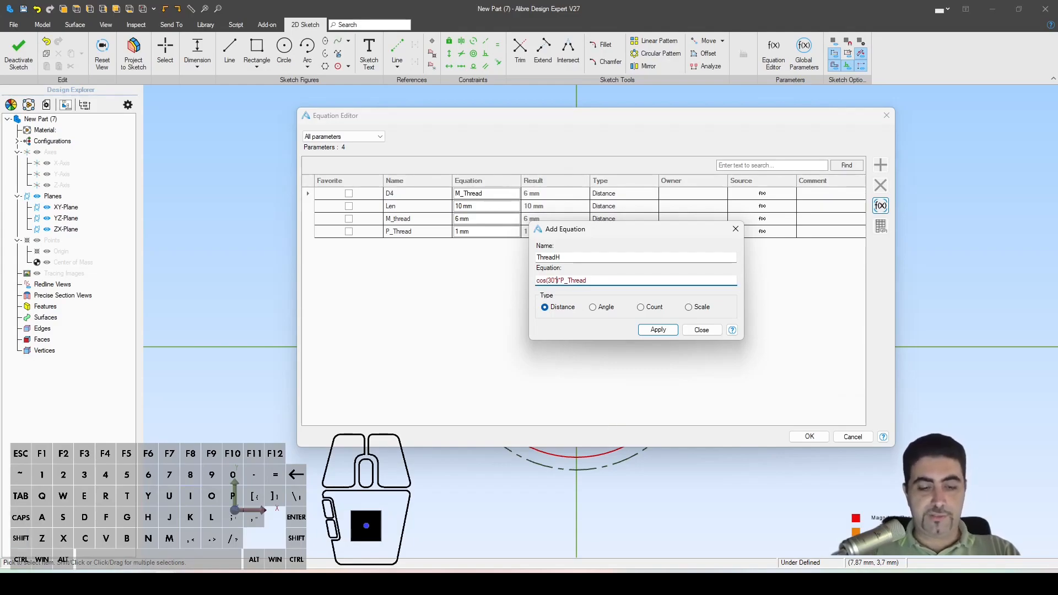
{"action": "type", "text": "I/360"}
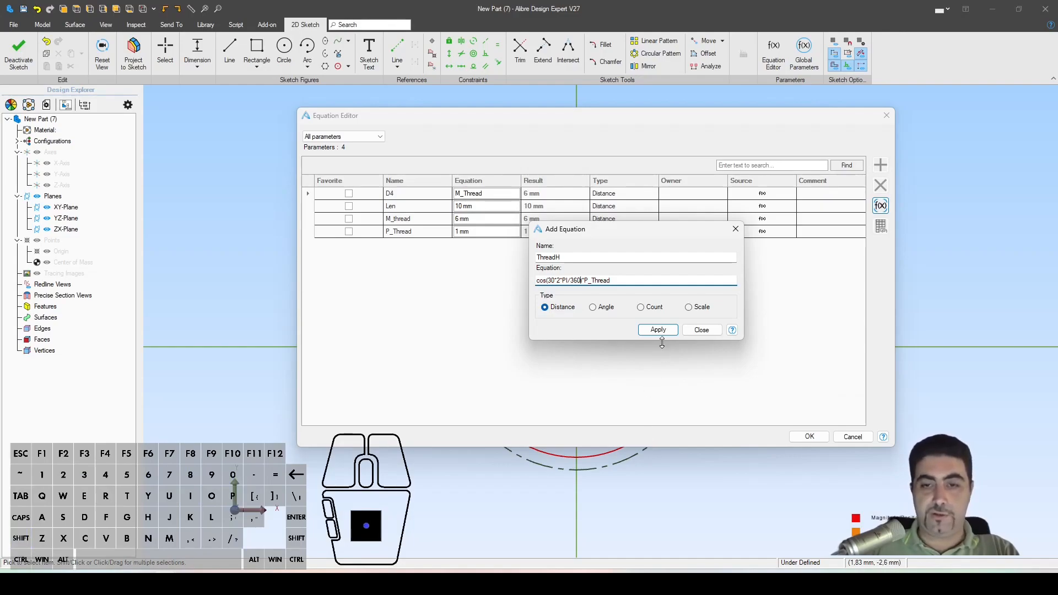
{"action": "left_click", "coordinate": [658, 329]}
{"action": "left_click", "coordinate": [718, 332]}
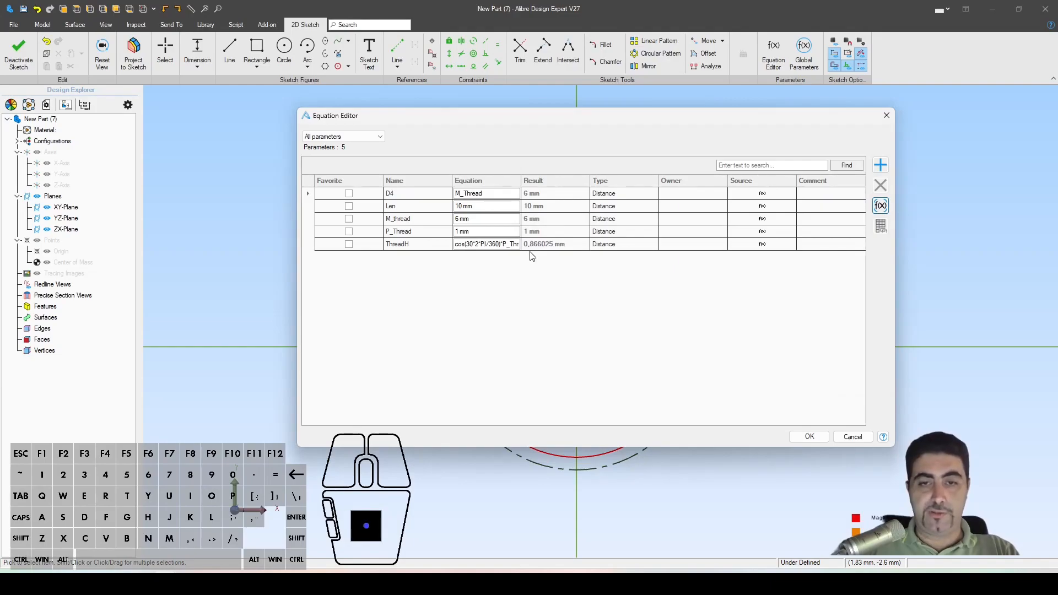
{"action": "left_click", "coordinate": [820, 439]}
{"action": "scroll", "coordinate": [331, 193], "scroll_direction": "down", "scroll_amount": 2}
{"action": "scroll", "coordinate": [661, 398], "scroll_direction": "down", "scroll_amount": 2}
{"action": "scroll", "coordinate": [578, 323], "scroll_direction": "up", "scroll_amount": 2}
{"action": "scroll", "coordinate": [640, 274], "scroll_direction": "up", "scroll_amount": 3}
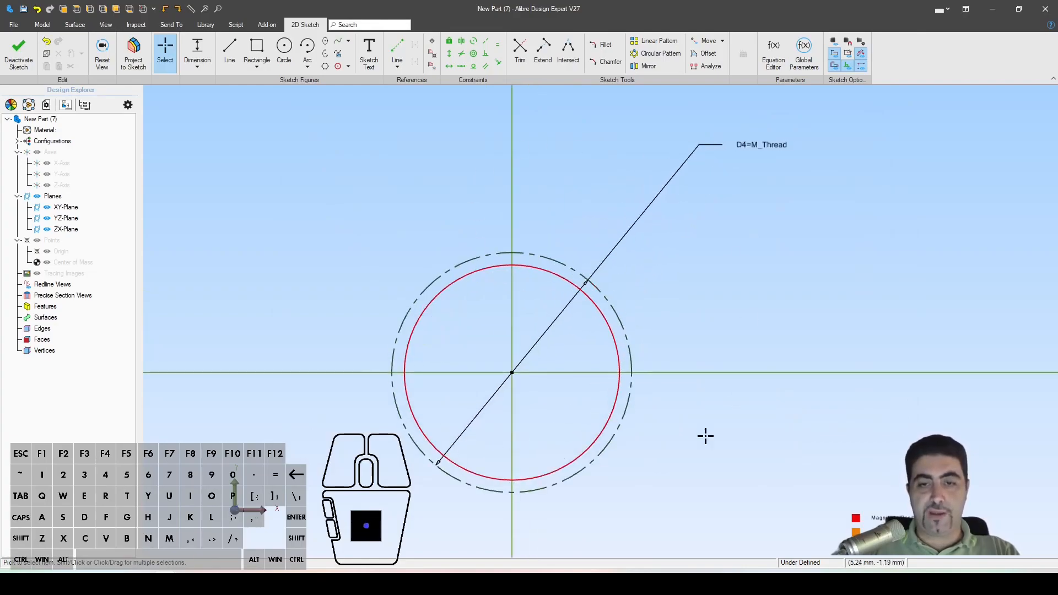
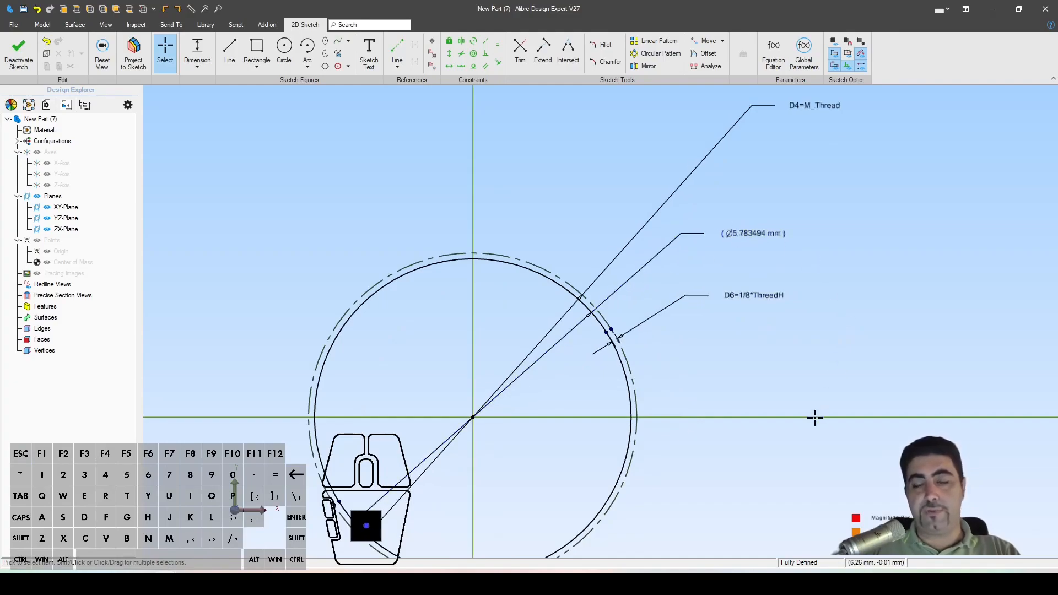
From the gap dimension between the two circles, open the Equation Editor and add a distance parameter named tol with the value .01
{"action": "left_click_drag", "start_coordinate": [754, 296], "coordinate": [749, 285]}
{"action": "double_click", "coordinate": [750, 286]}
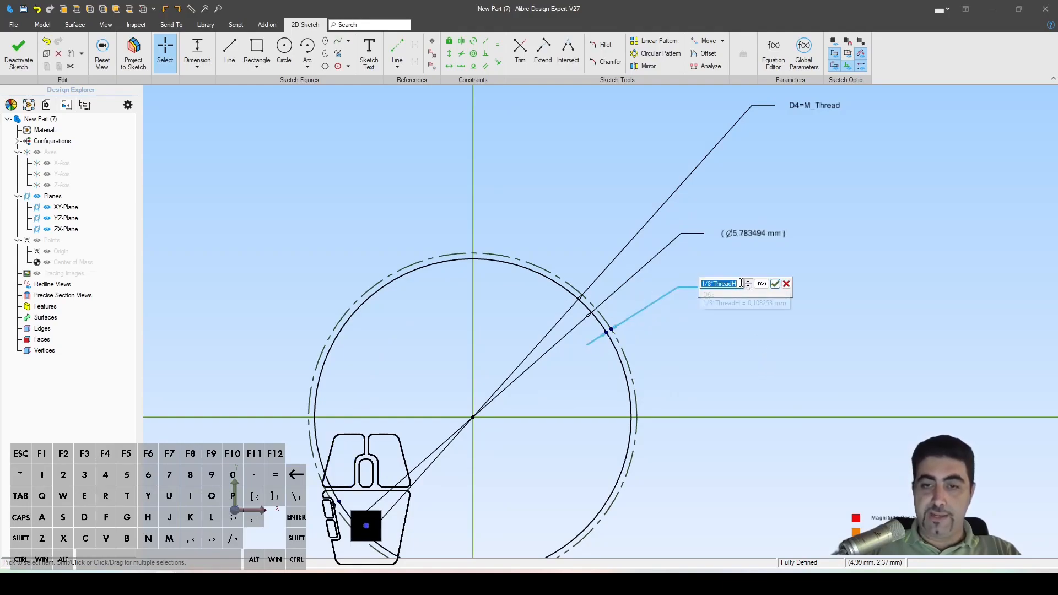
{"action": "left_click", "coordinate": [741, 283]}
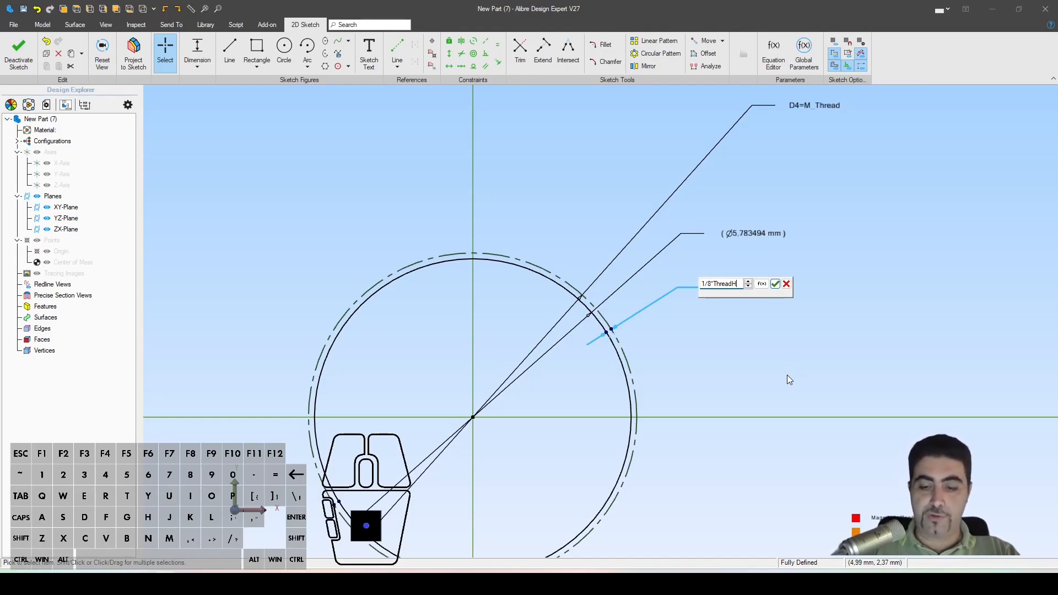
{"action": "left_click", "coordinate": [761, 284]}
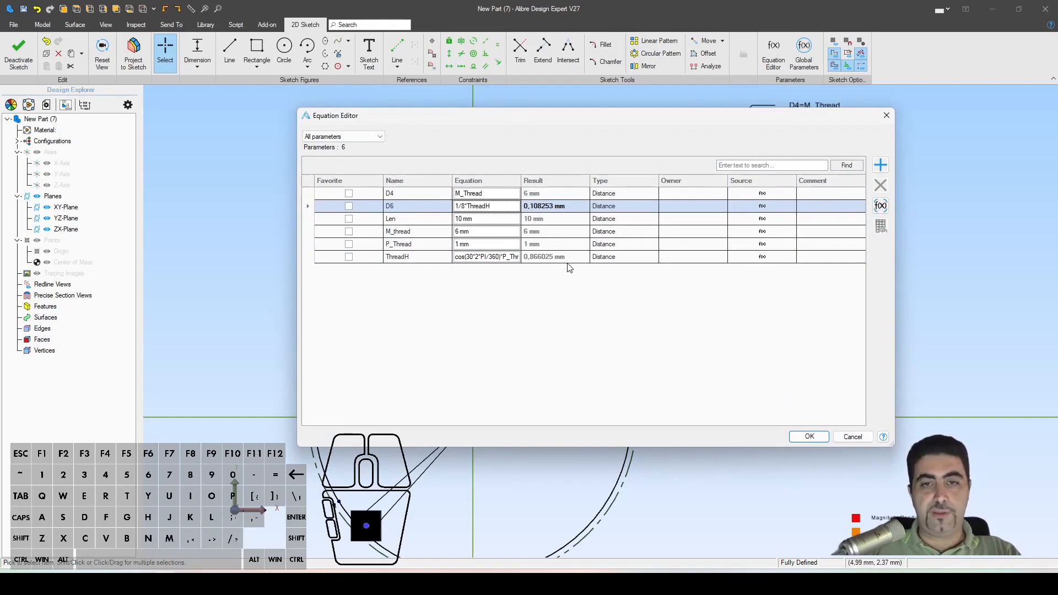
{"action": "left_click", "coordinate": [880, 165]}
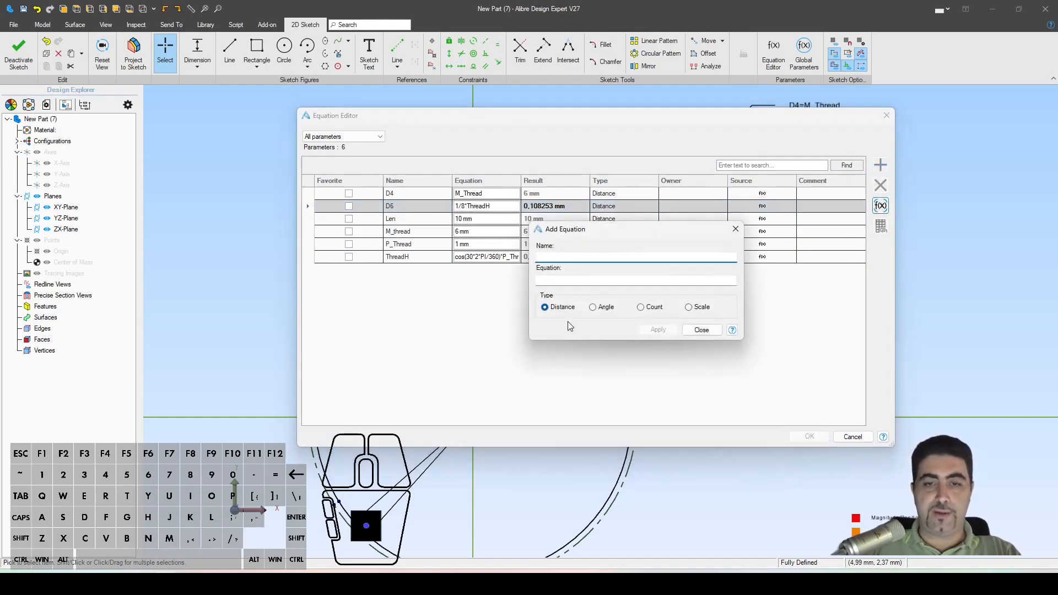
{"action": "type", "text": "tol"}
{"action": "left_click", "coordinate": [539, 280]}
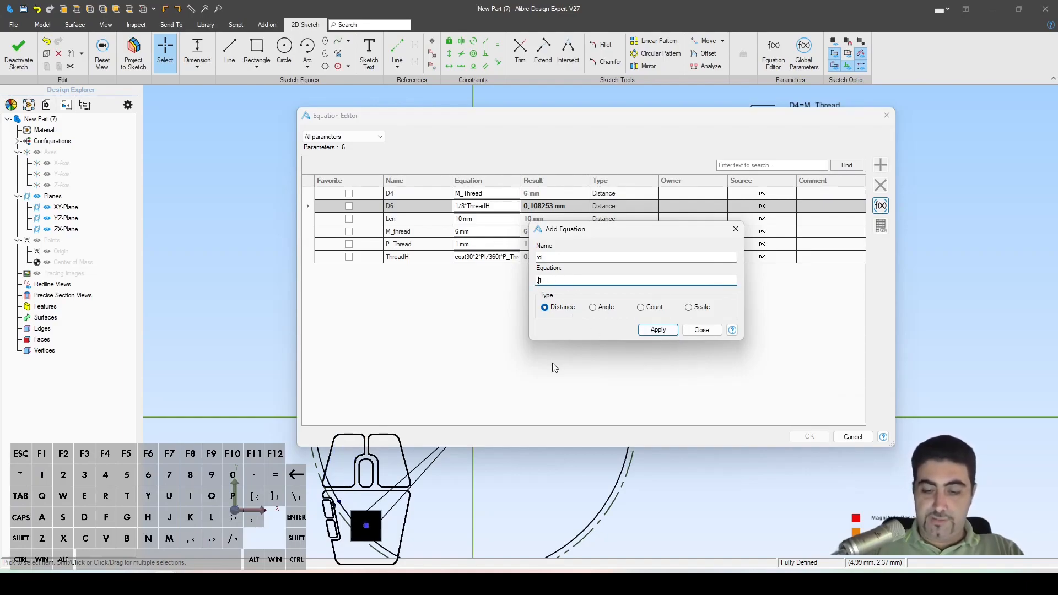
{"action": "type", "text": "0"}
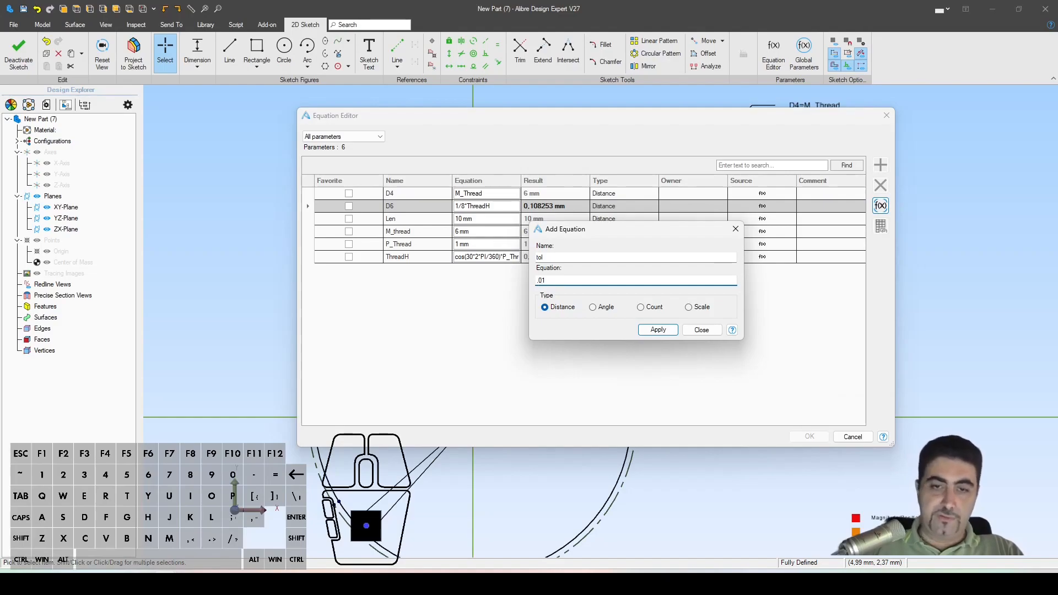
{"action": "left_click", "coordinate": [645, 332]}
{"action": "left_click", "coordinate": [701, 330]}
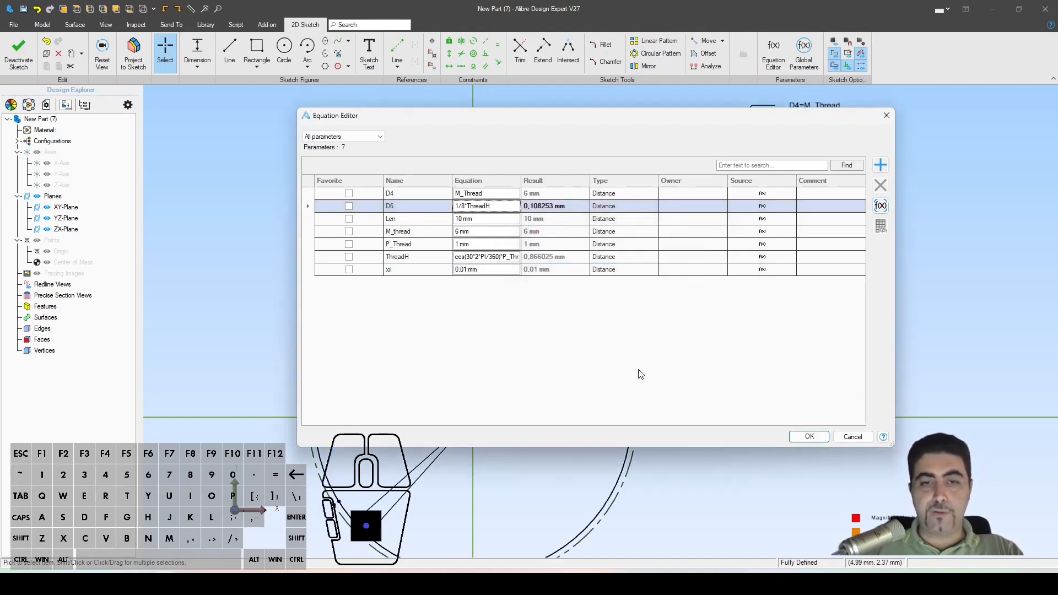
Set the equation of gap dimension D6 to 1/8*ThreadH-tol and accept the dimension
{"action": "left_click", "coordinate": [495, 205]}
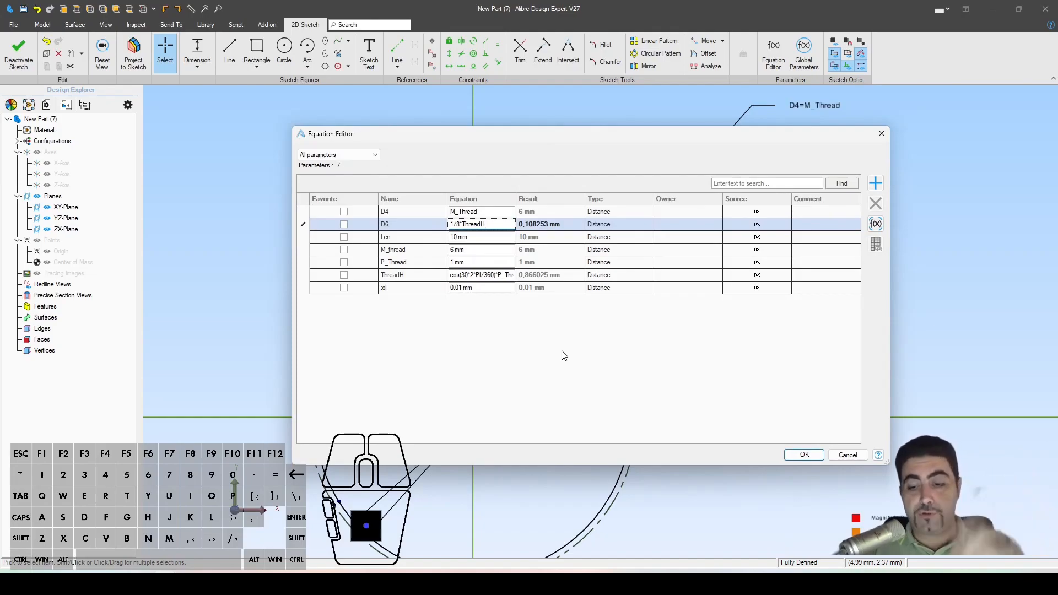
{"action": "type", "text": "-tol"}
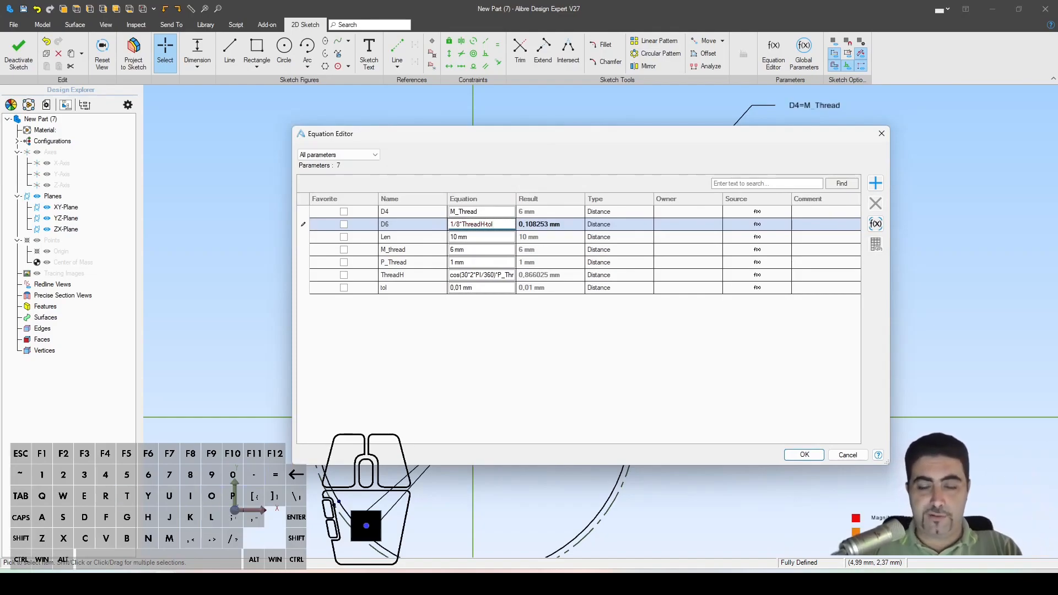
{"action": "left_click", "coordinate": [804, 455]}
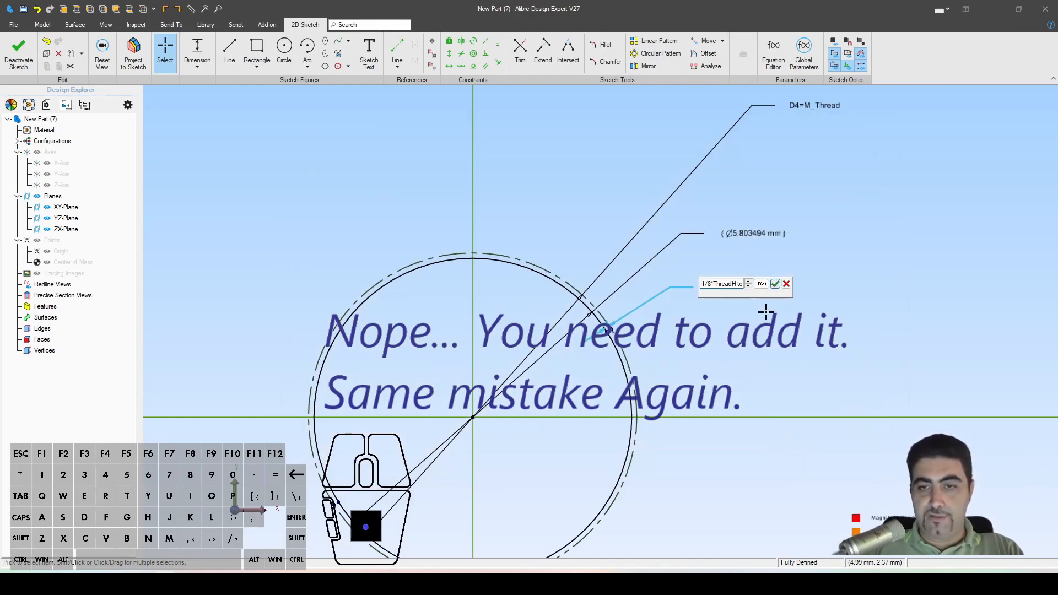
{"action": "left_click", "coordinate": [775, 284]}
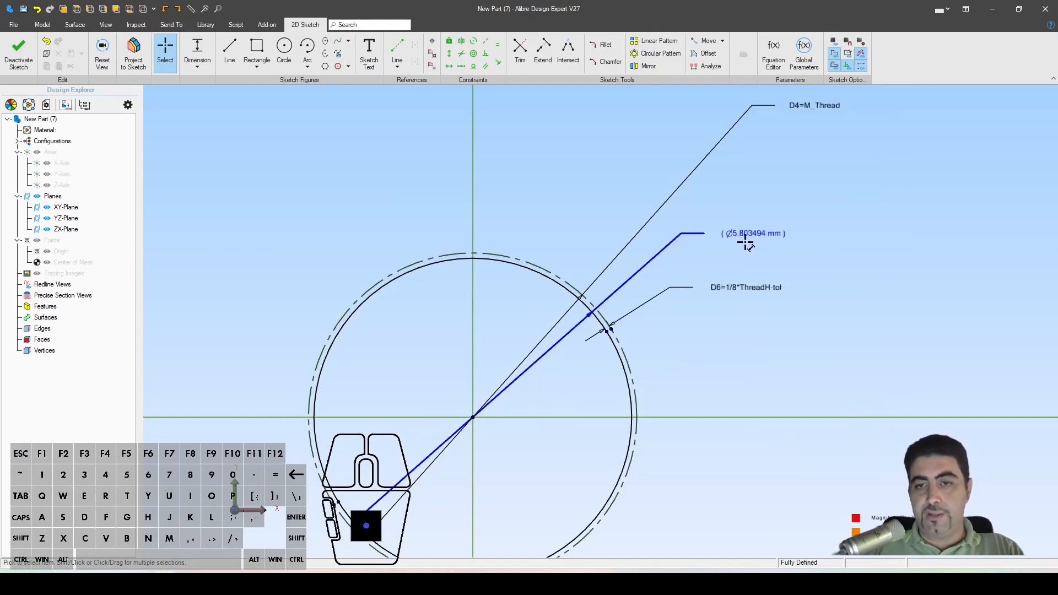
Set the tol parameter to 0 in the Equation Editor and accept the change
{"action": "left_click", "coordinate": [774, 52]}
{"action": "left_click", "coordinate": [491, 288]}
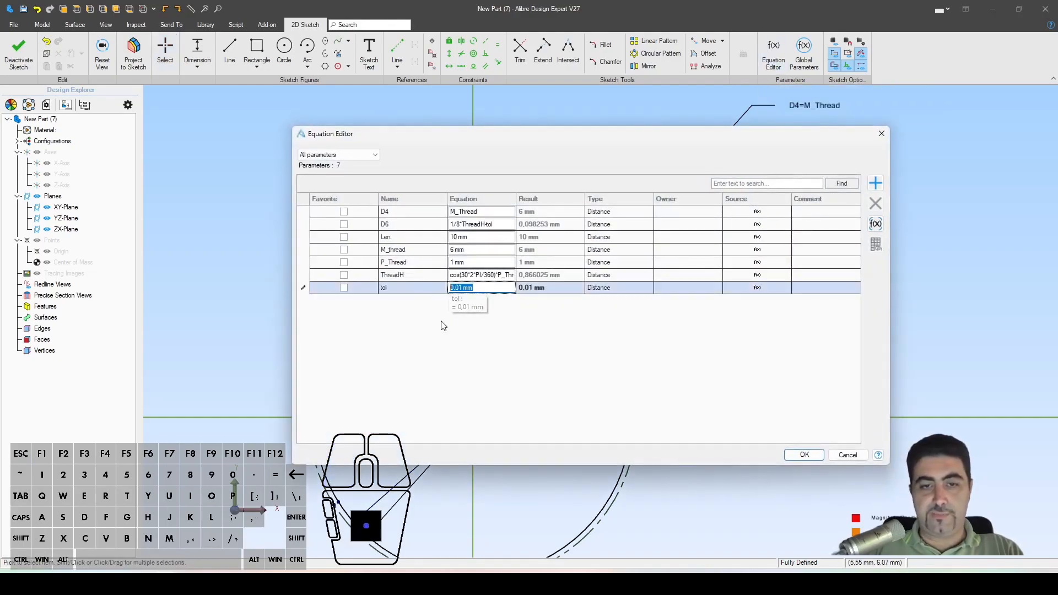
{"action": "type", "text": "0"}
{"action": "key", "text": "Return"}
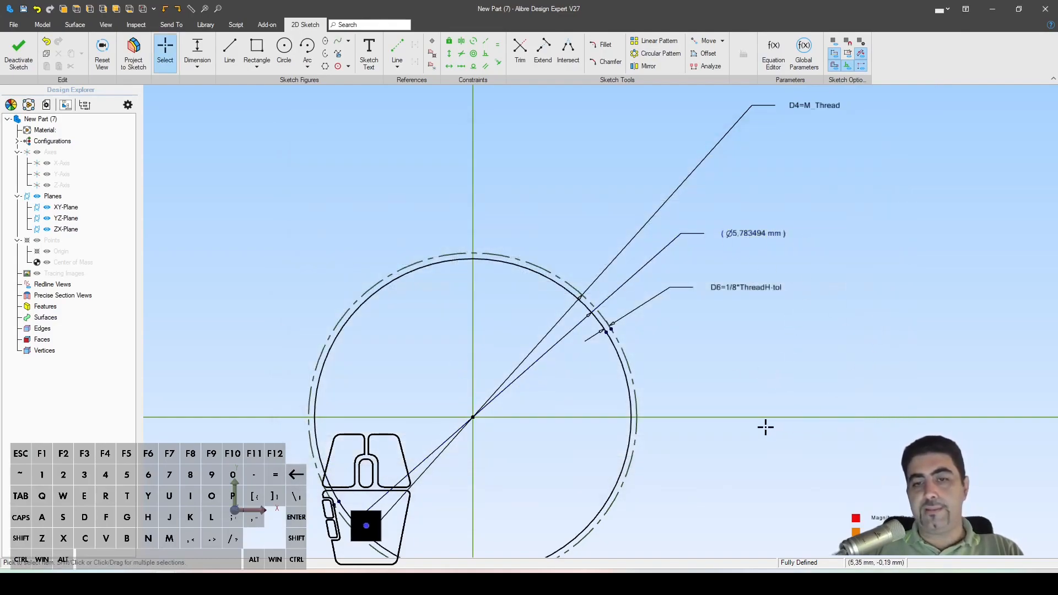
{"action": "left_click", "coordinate": [736, 296]}
{"action": "left_click_drag", "start_coordinate": [735, 294], "coordinate": [744, 298]}
{"action": "key", "text": "Escape"}
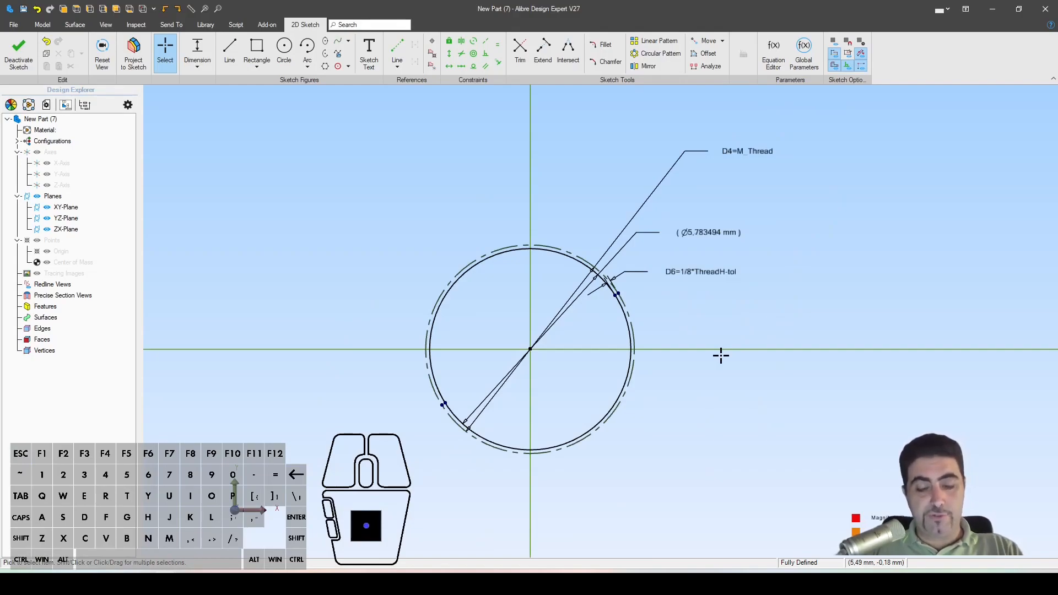
Extrude the circle sketch into a solid cylinder with a depth of 10 mm, matching the Len parameter
{"action": "key", "text": "e"}
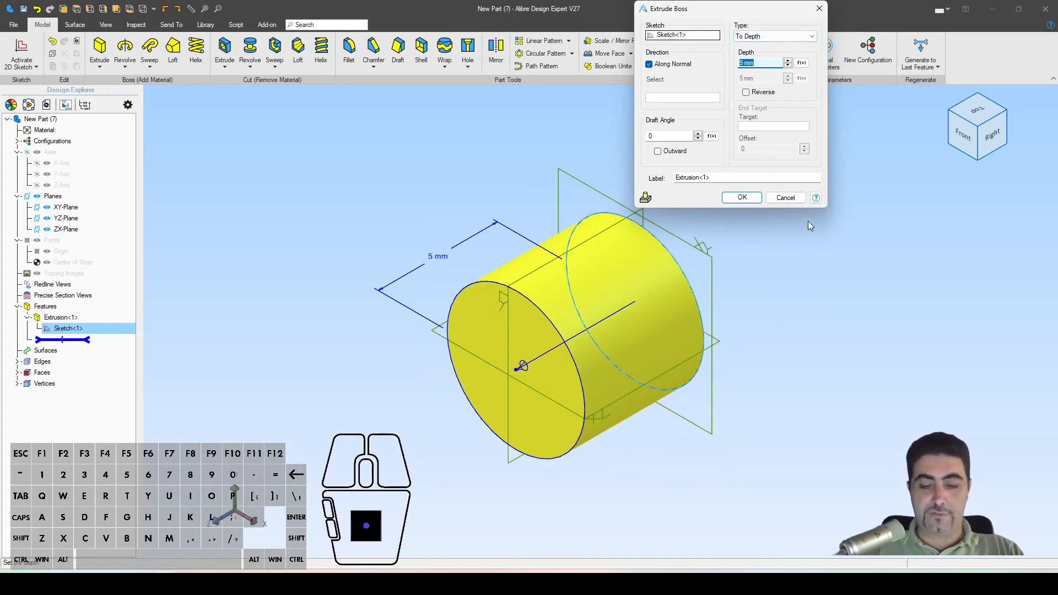
{"action": "key", "text": "Return"}
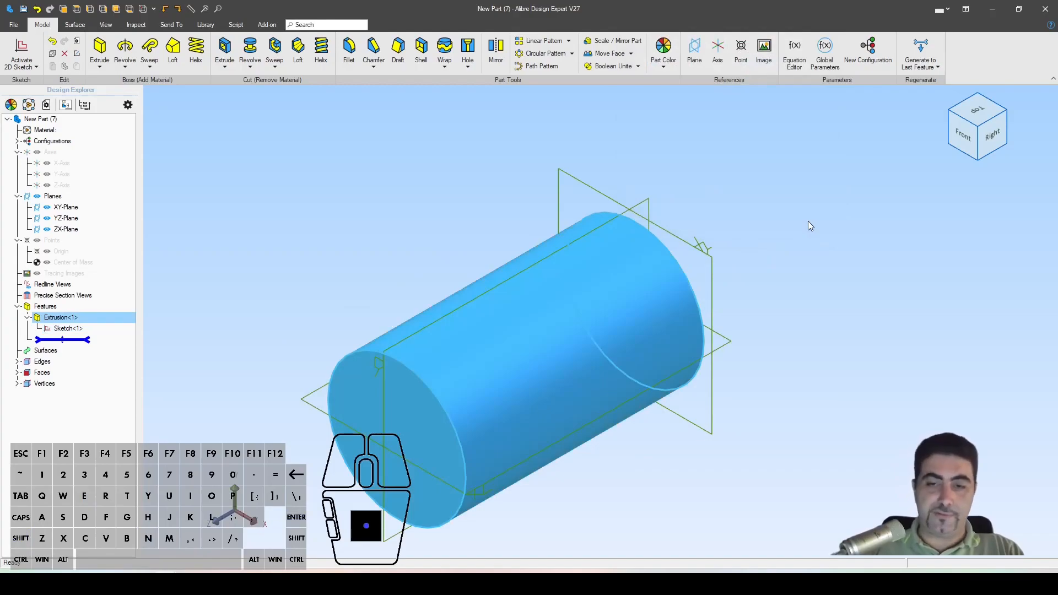
{"action": "key", "text": "Escape"}
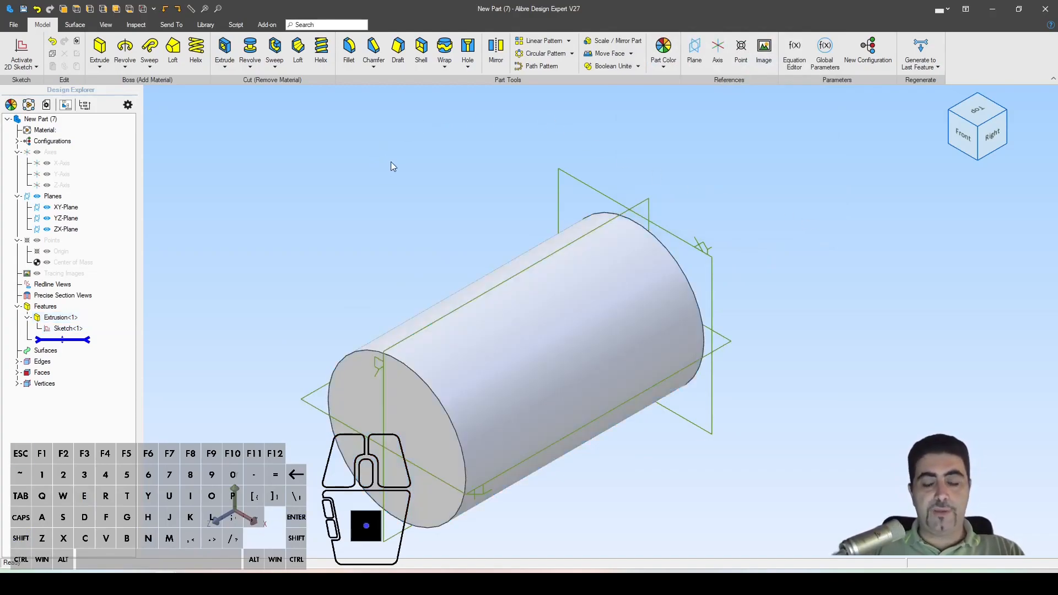
Start an edge chamfer on the circular edge at the cylinder's free end and set its type to Angle-Distance
{"action": "left_click", "coordinate": [365, 26]}
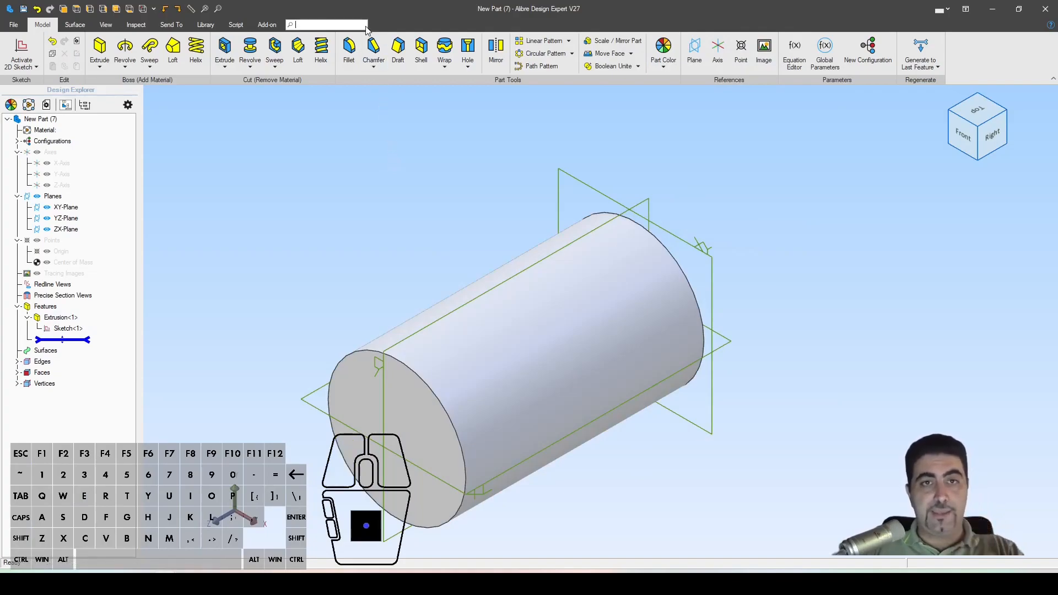
{"action": "left_click", "coordinate": [372, 48]}
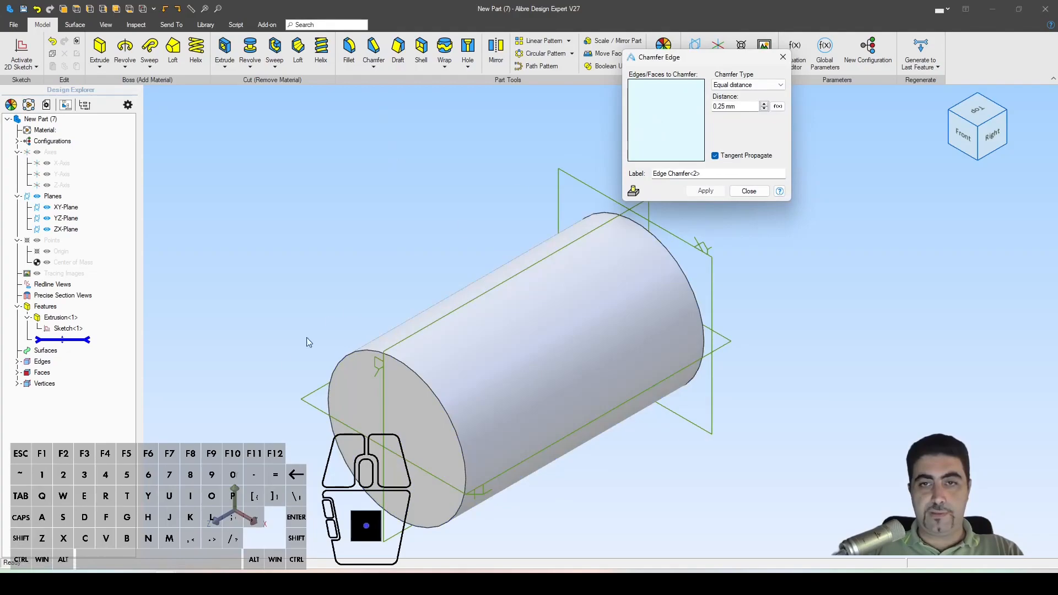
{"action": "left_click", "coordinate": [351, 362]}
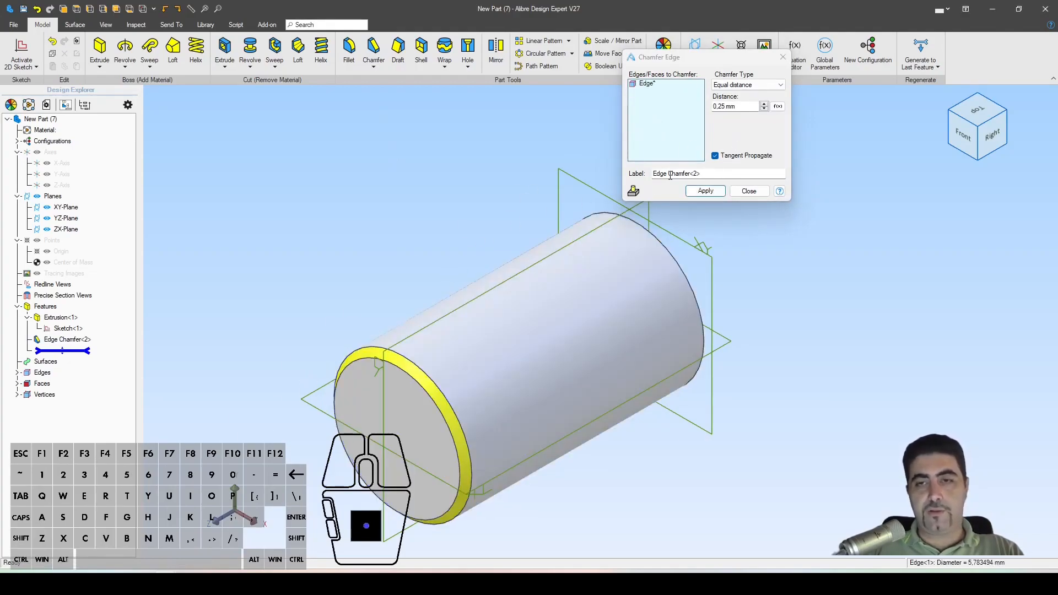
{"action": "left_click", "coordinate": [742, 105]}
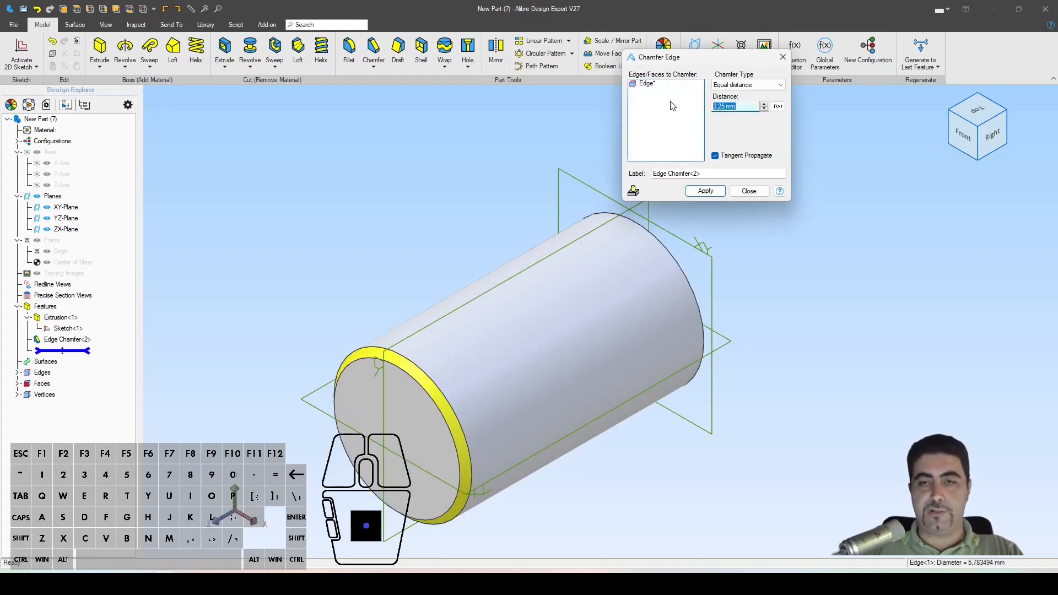
{"action": "left_click", "coordinate": [748, 85]}
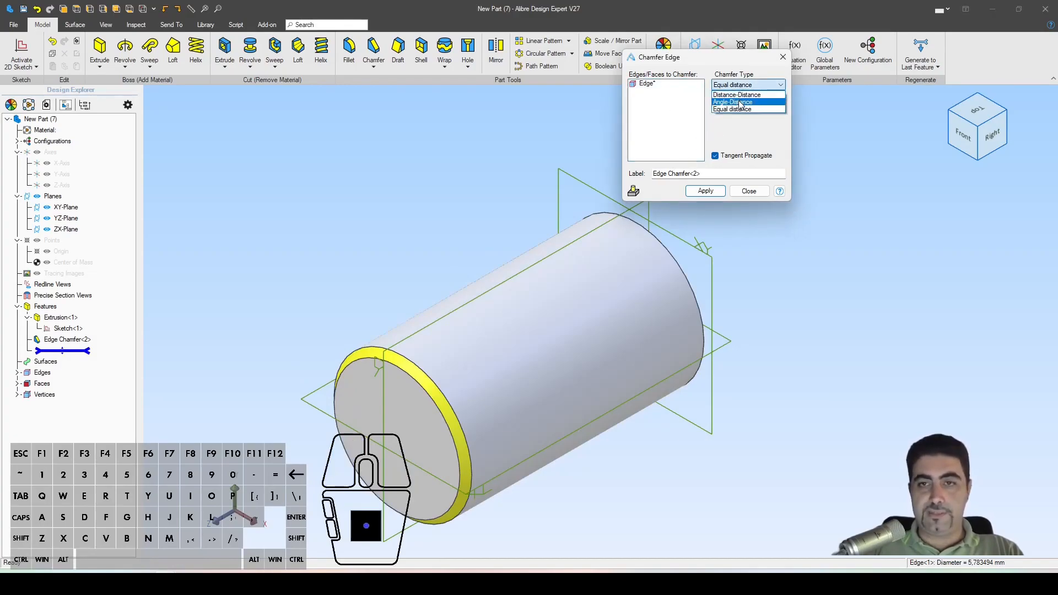
{"action": "left_click", "coordinate": [736, 97]}
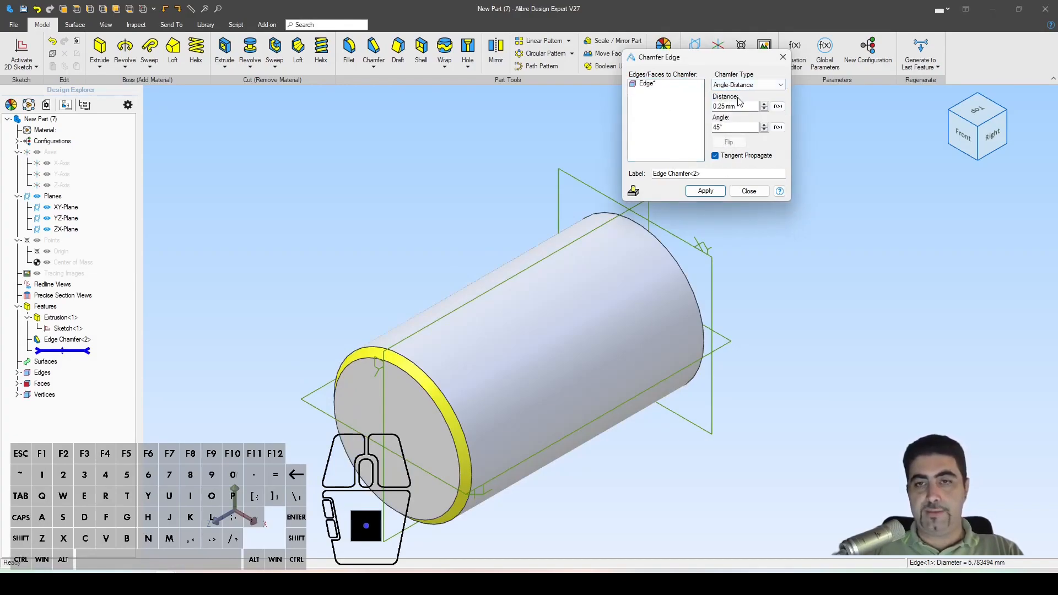
Set the chamfer's angle to 60° and its distance to P_Thread
{"action": "left_click", "coordinate": [728, 127]}
{"action": "type", "text": "60"}
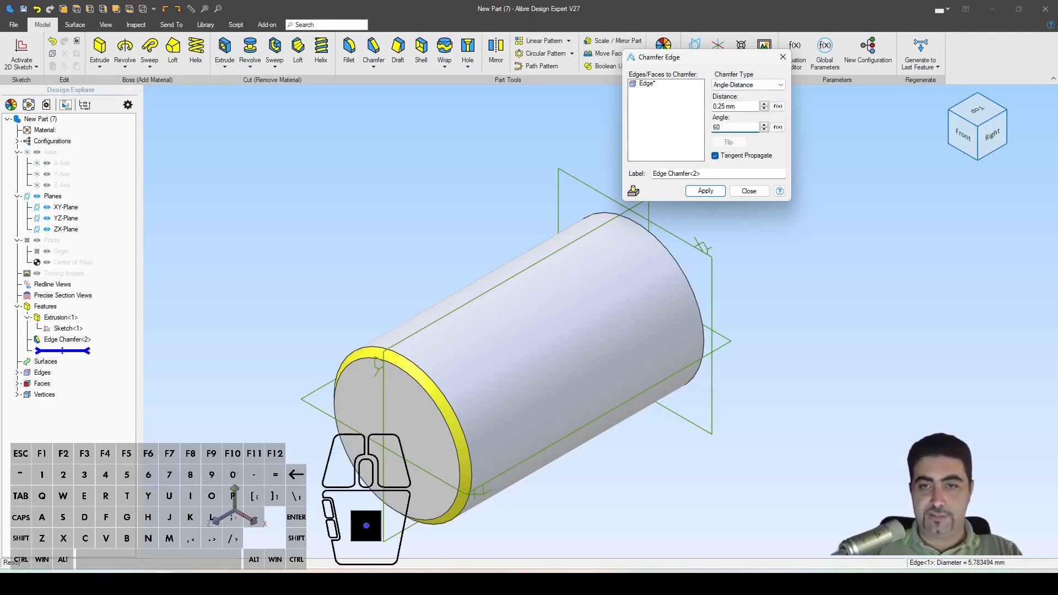
{"action": "key", "text": "shift+Tab"}
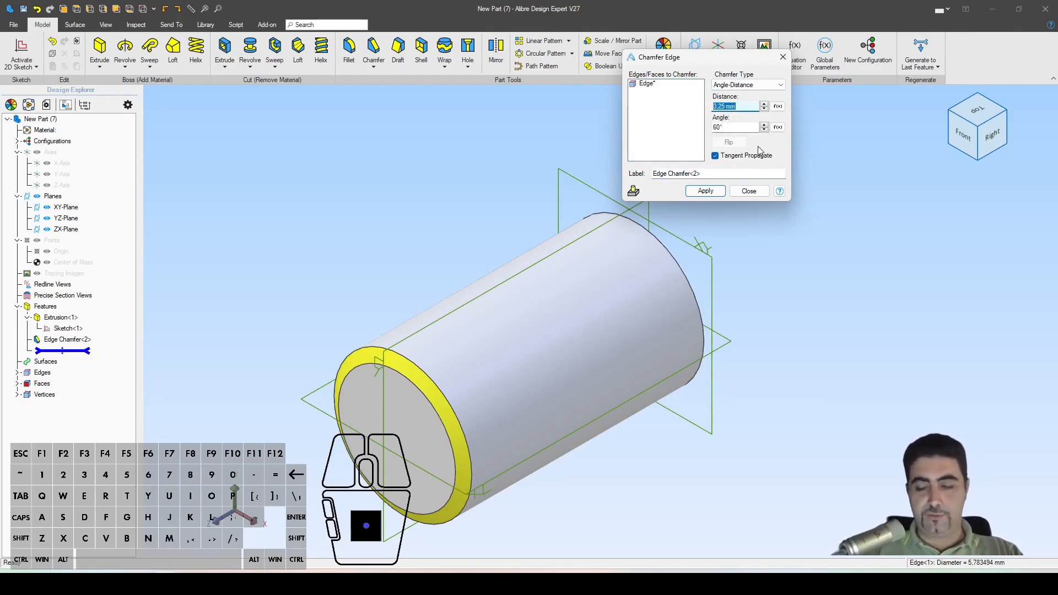
{"action": "type", "text": "P"}
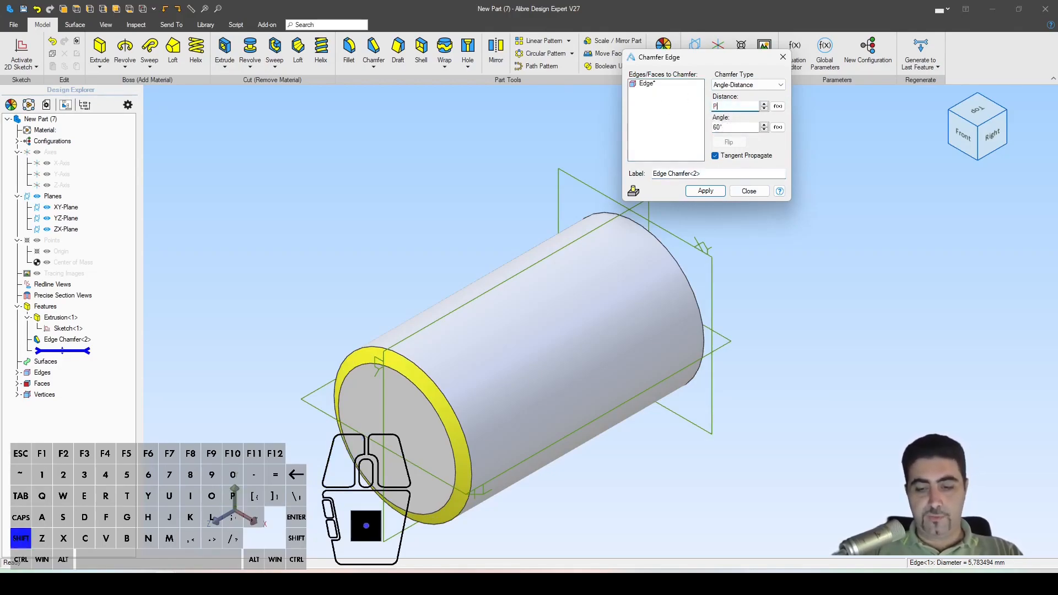
{"action": "type", "text": "_Thread"}
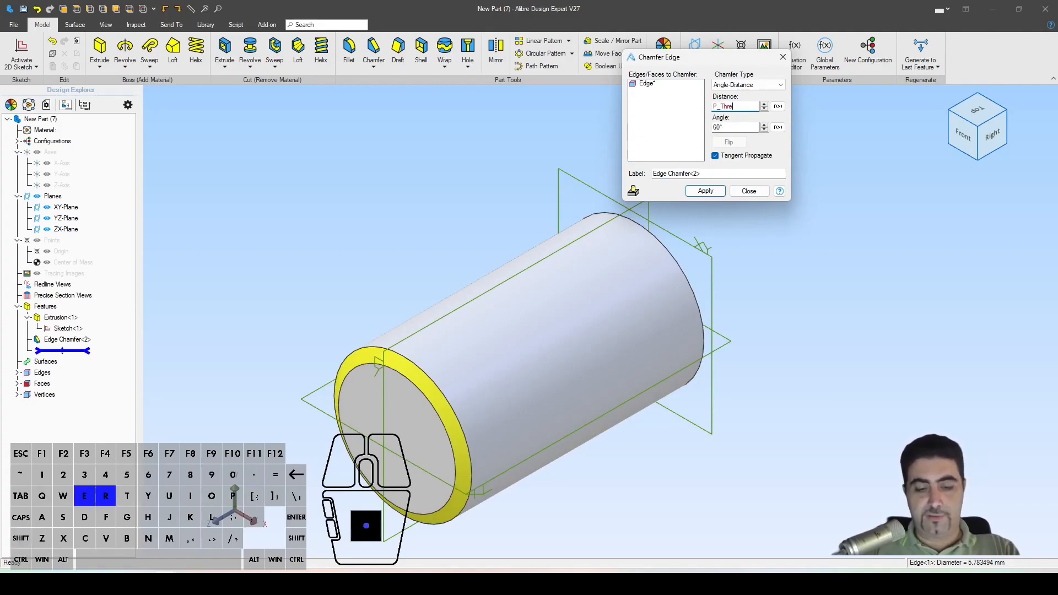
{"action": "left_click", "coordinate": [693, 174]}
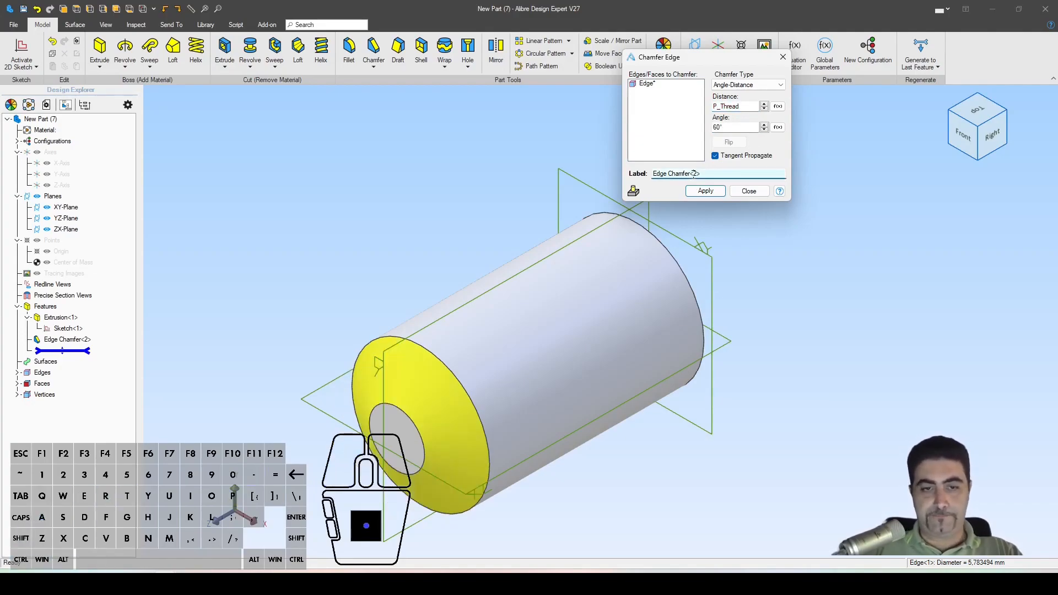
Try a chamfer angle of 30° with the P_Thread distance
{"action": "left_click", "coordinate": [728, 128]}
{"action": "type", "text": "30"}
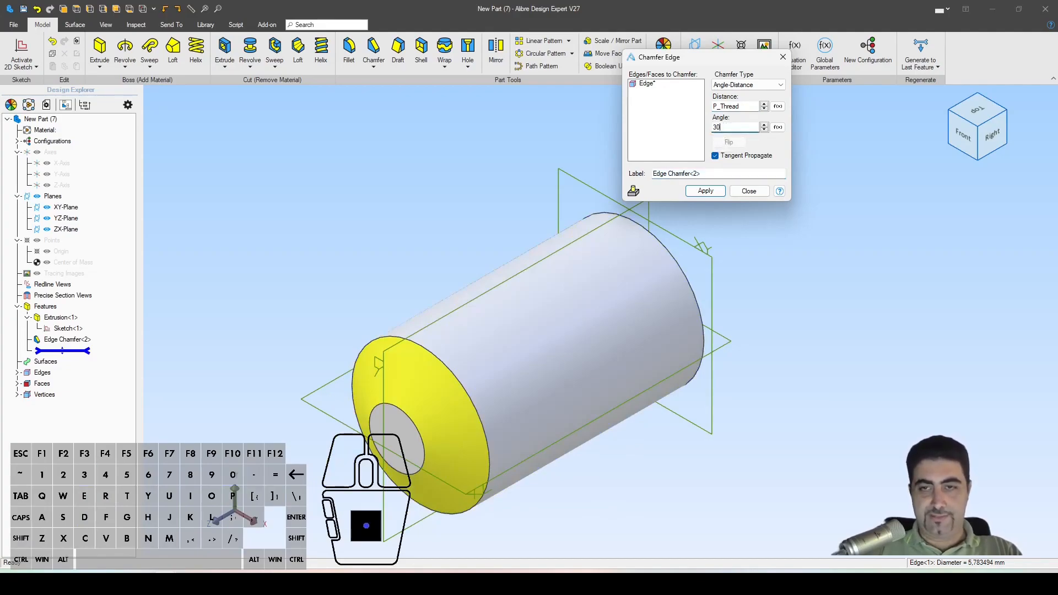
{"action": "left_click", "coordinate": [690, 173]}
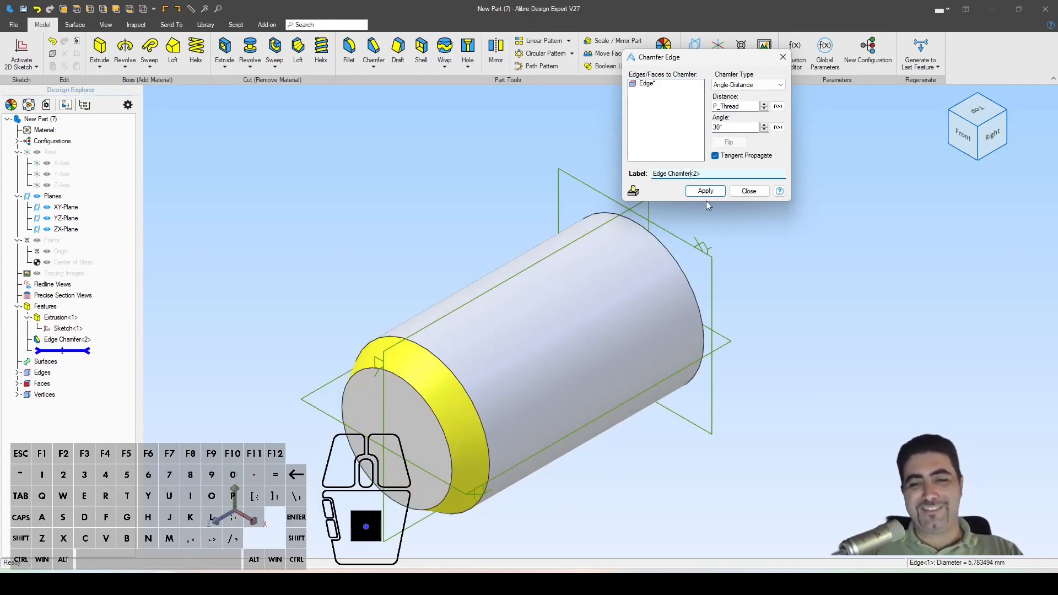
Set the chamfer angle back to 60°, flip the chamfer's direction, and apply it to the end edge
{"action": "left_click", "coordinate": [730, 127]}
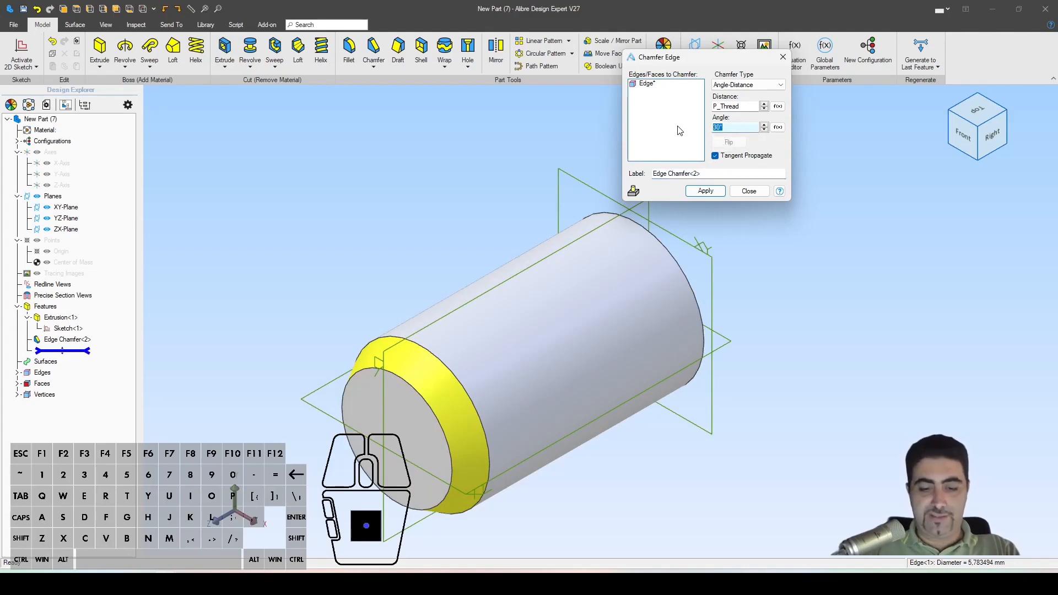
{"action": "type", "text": "60"}
{"action": "left_click", "coordinate": [633, 191]}
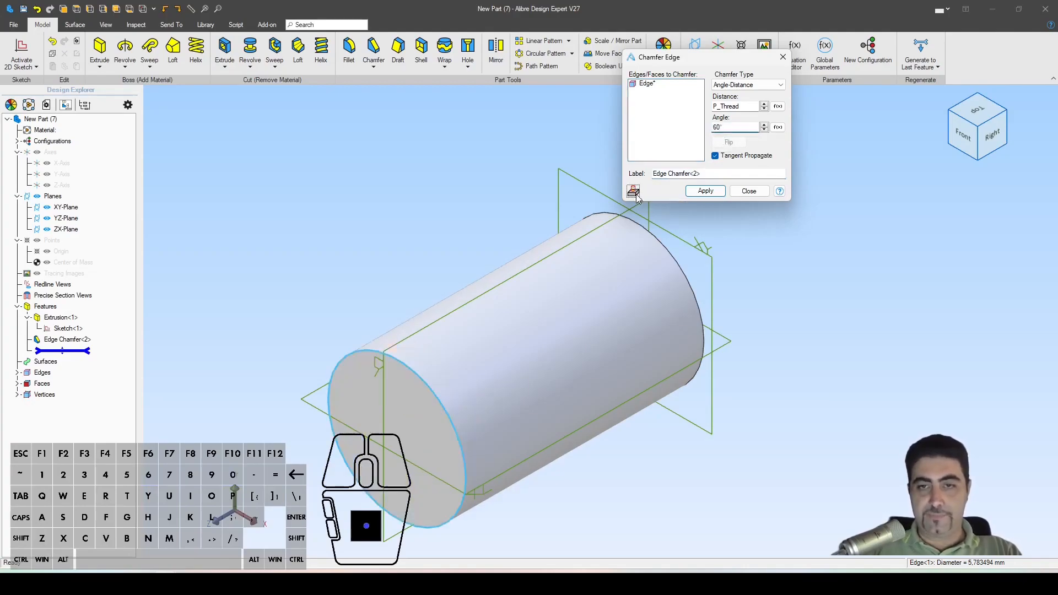
{"action": "left_click", "coordinate": [728, 142]}
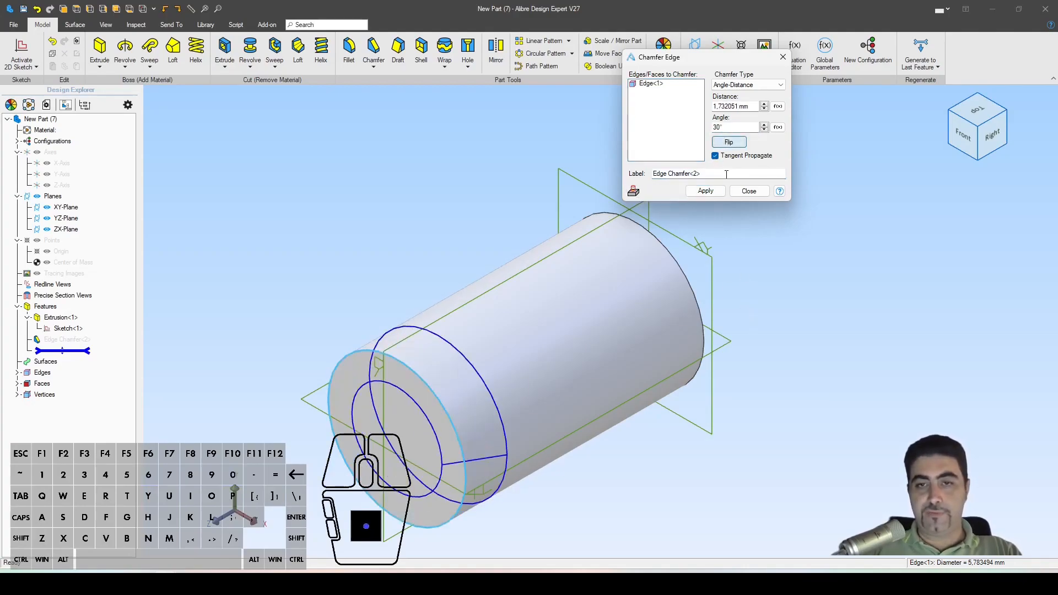
{"action": "left_click", "coordinate": [633, 191]}
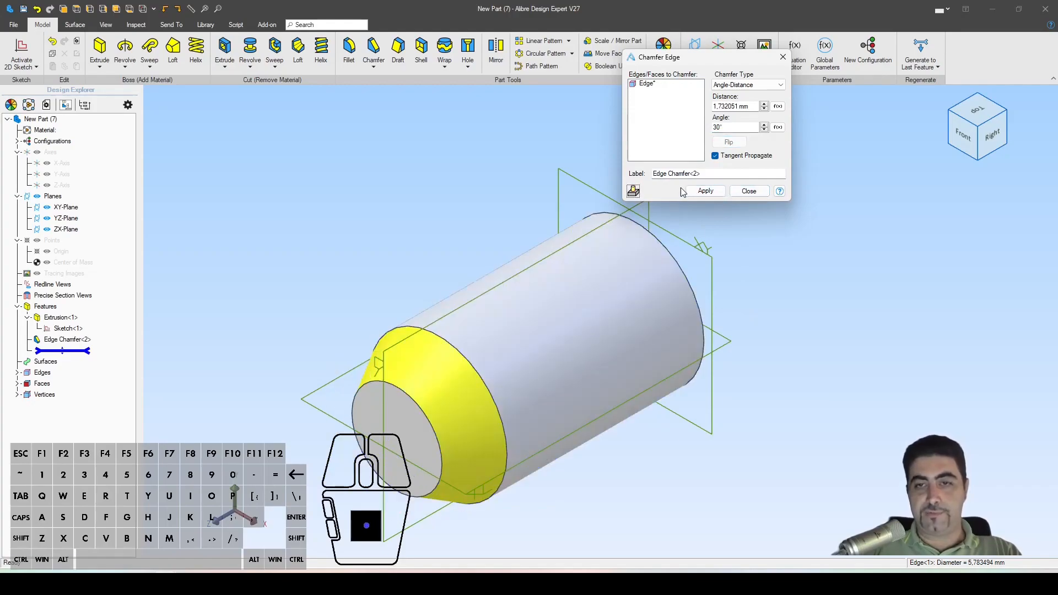
{"action": "left_click", "coordinate": [705, 190]}
{"action": "left_click", "coordinate": [748, 191]}
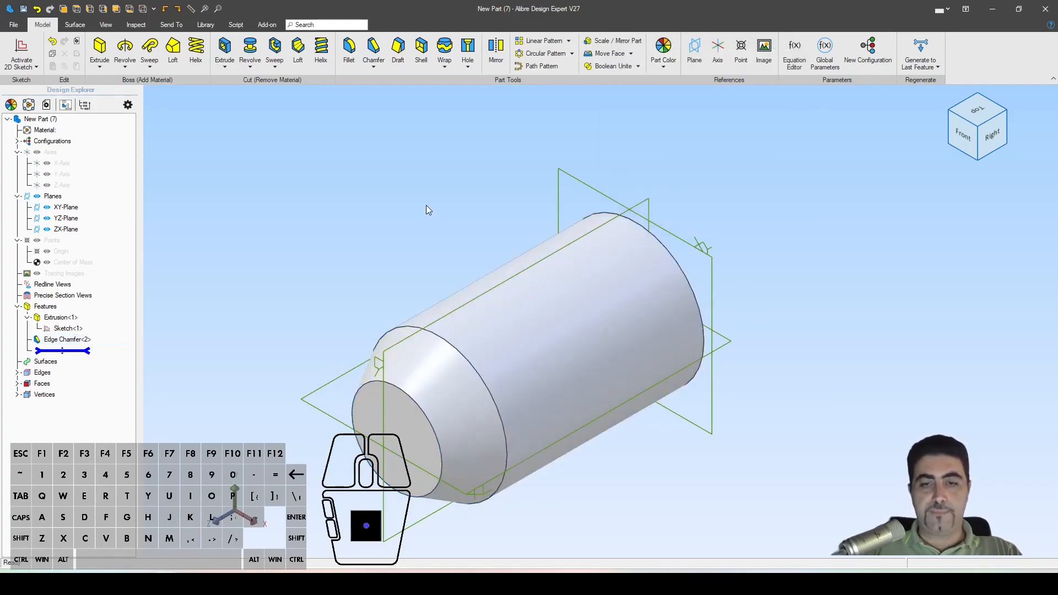
Open a new 2D sketch on the YZ-Plane, looking at the cylinder from the side
{"action": "middle_click_drag", "start_coordinate": [426, 205], "coordinate": [669, 259]}
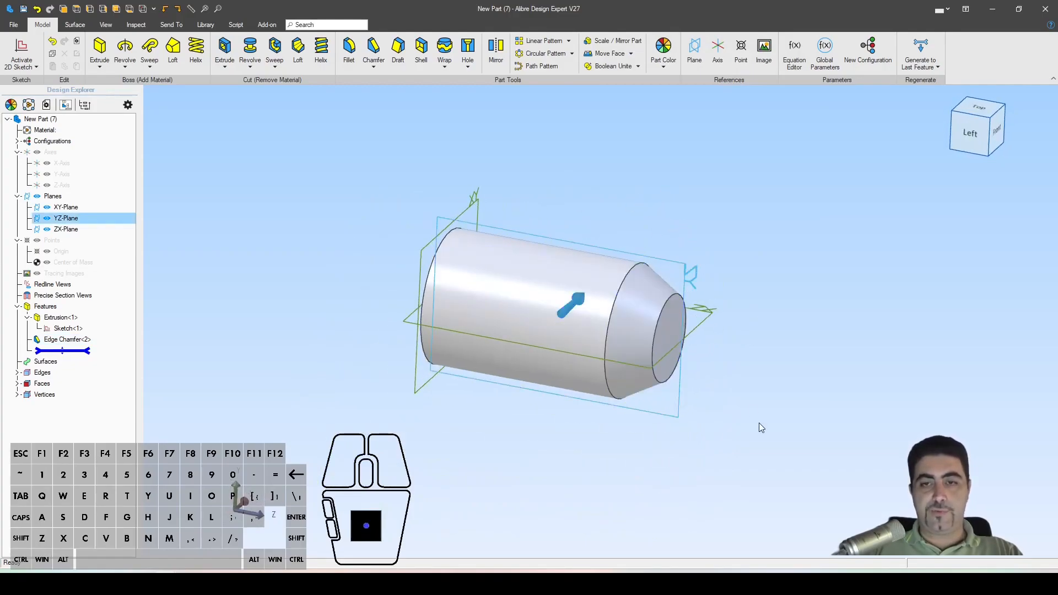
{"action": "double_click", "coordinate": [662, 259]}
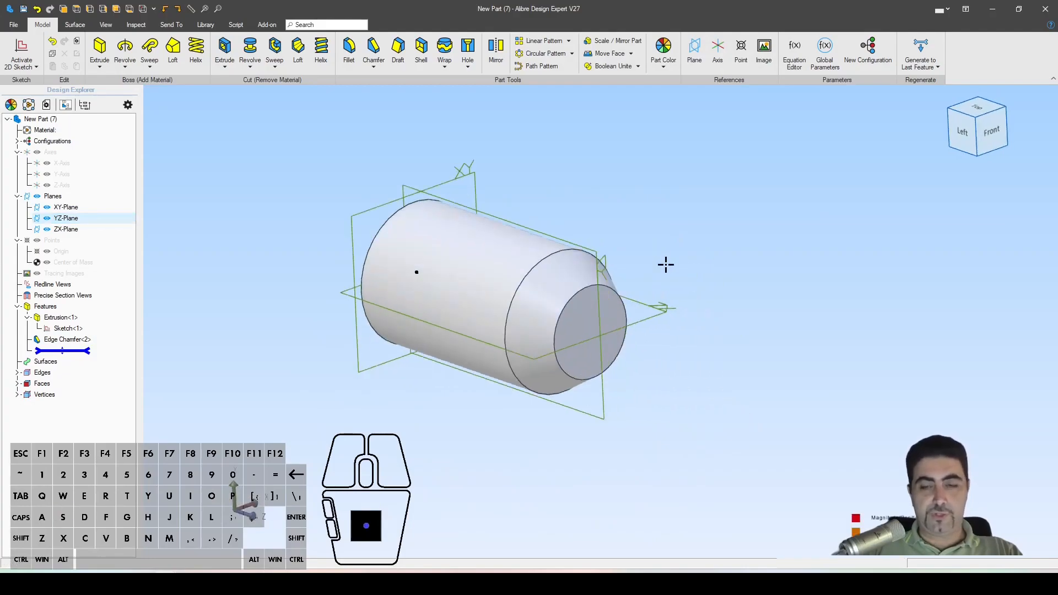
{"action": "scroll", "coordinate": [432, 246], "scroll_direction": "up", "scroll_amount": 2}
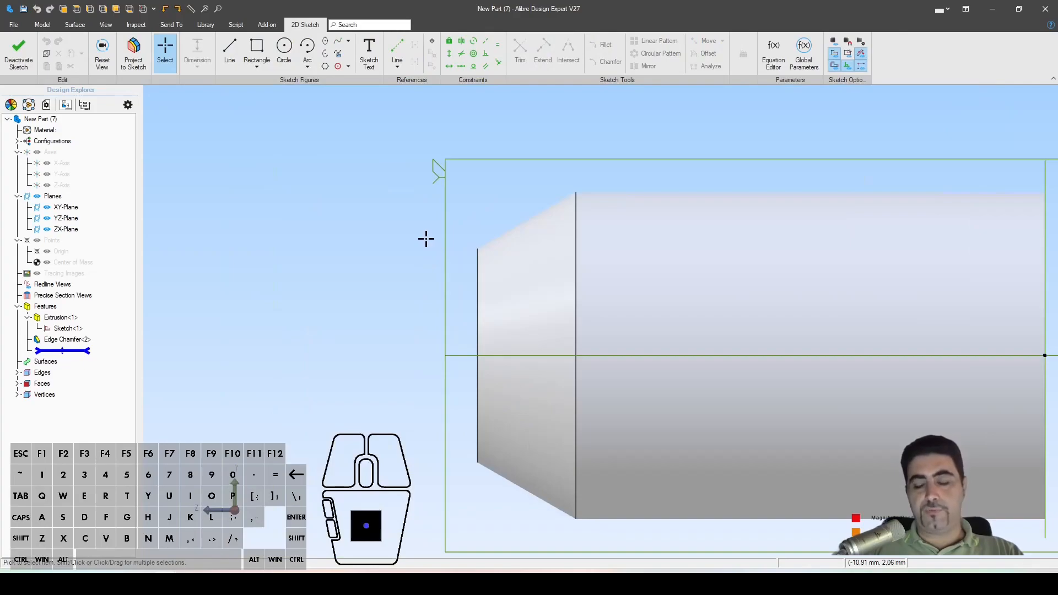
{"action": "scroll", "coordinate": [353, 238], "scroll_direction": "down", "scroll_amount": 2}
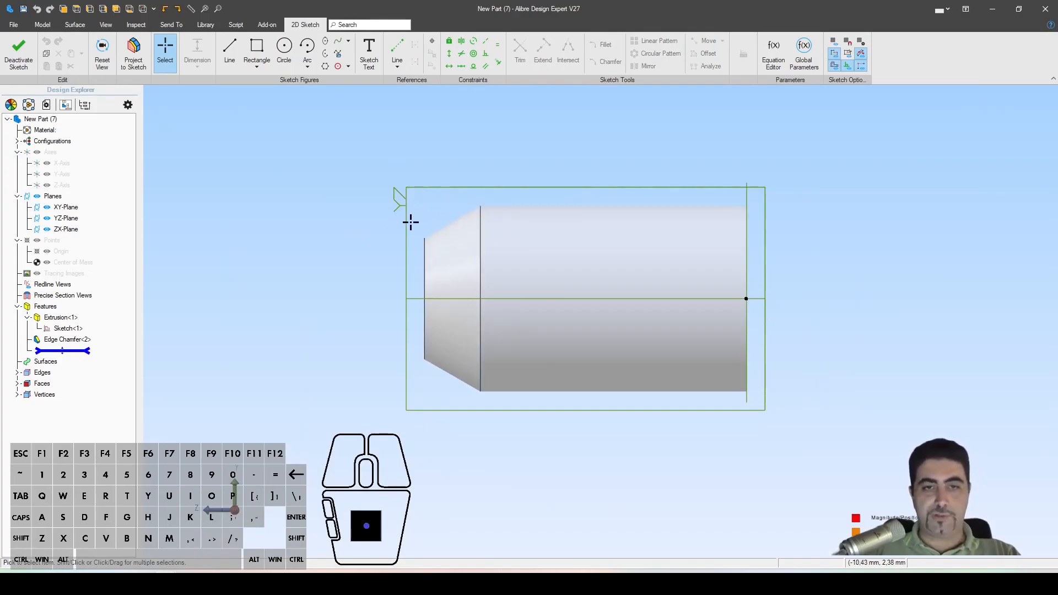
{"action": "scroll", "coordinate": [425, 212], "scroll_direction": "up", "scroll_amount": 2}
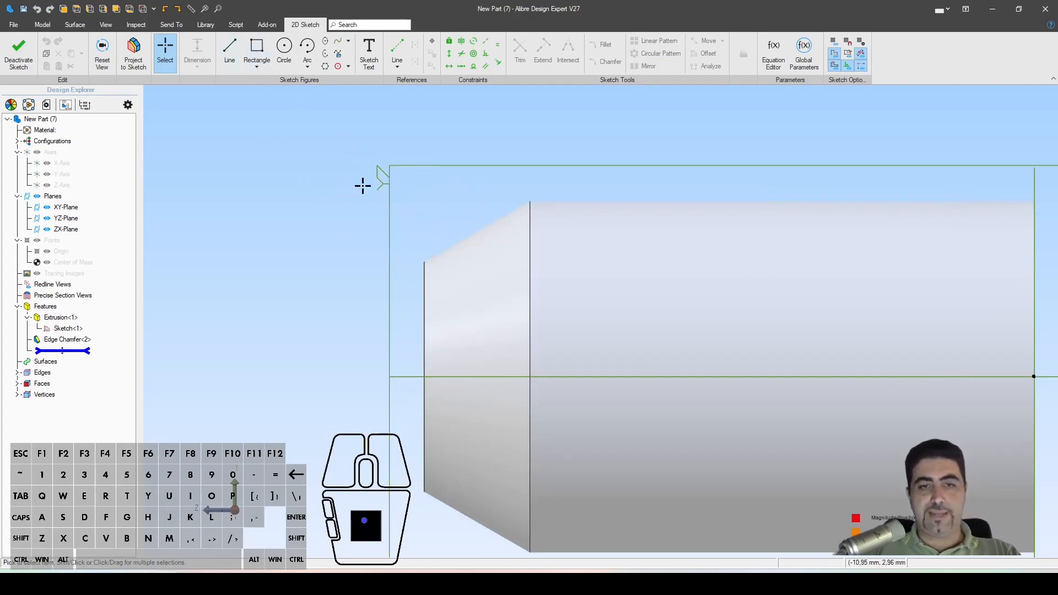
Sketch a small three-sided regular polygon just outside the upper corner of the cylinder's chamfered end
{"action": "left_click", "coordinate": [325, 66]}
{"action": "left_click", "coordinate": [418, 225]}
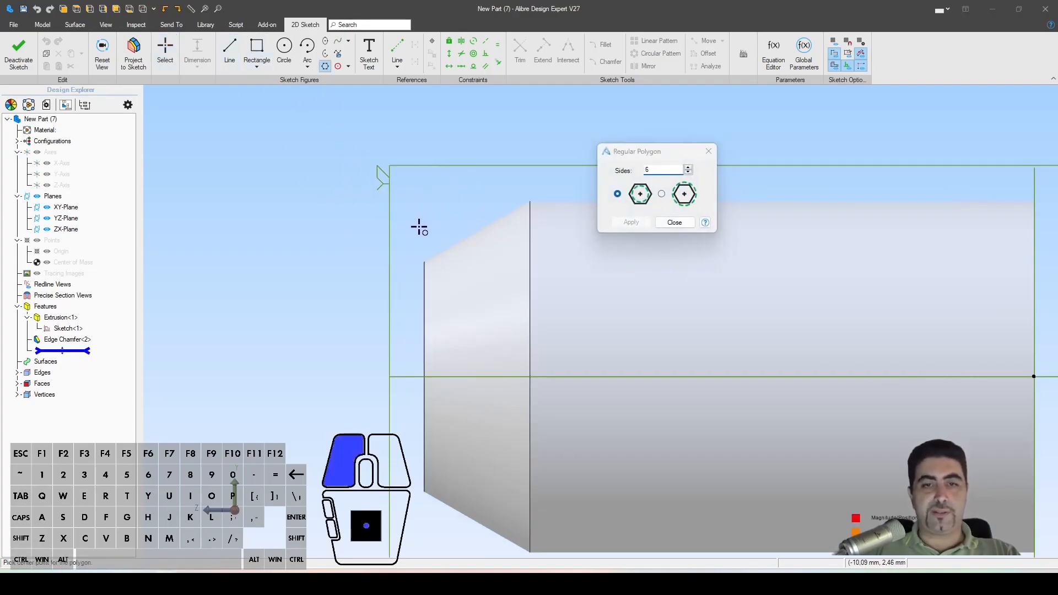
{"action": "left_click", "coordinate": [432, 215]}
{"action": "double_click", "coordinate": [661, 169]}
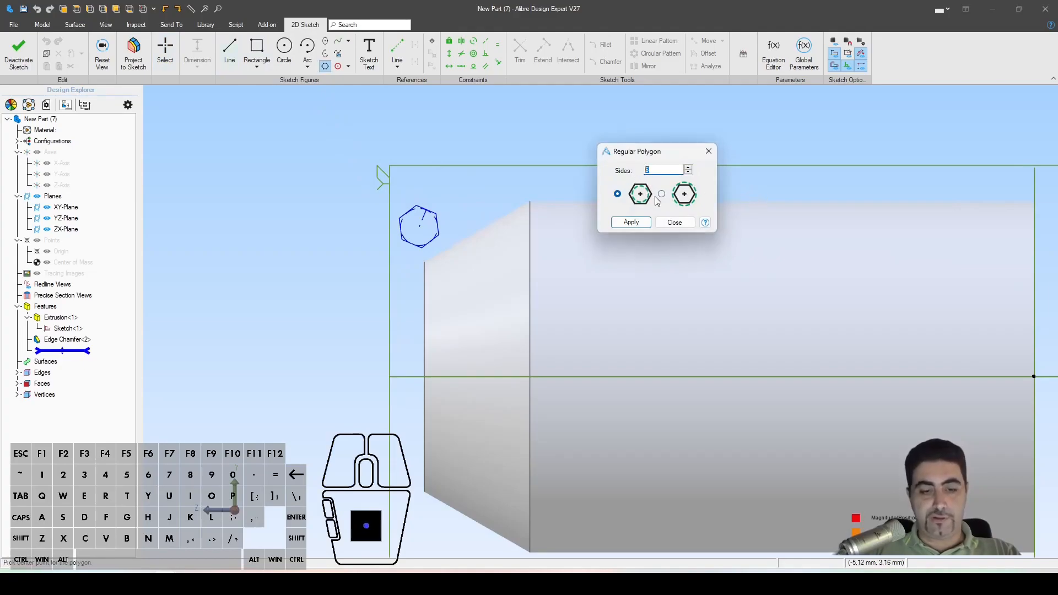
{"action": "type", "text": "3"}
{"action": "left_click", "coordinate": [631, 222]}
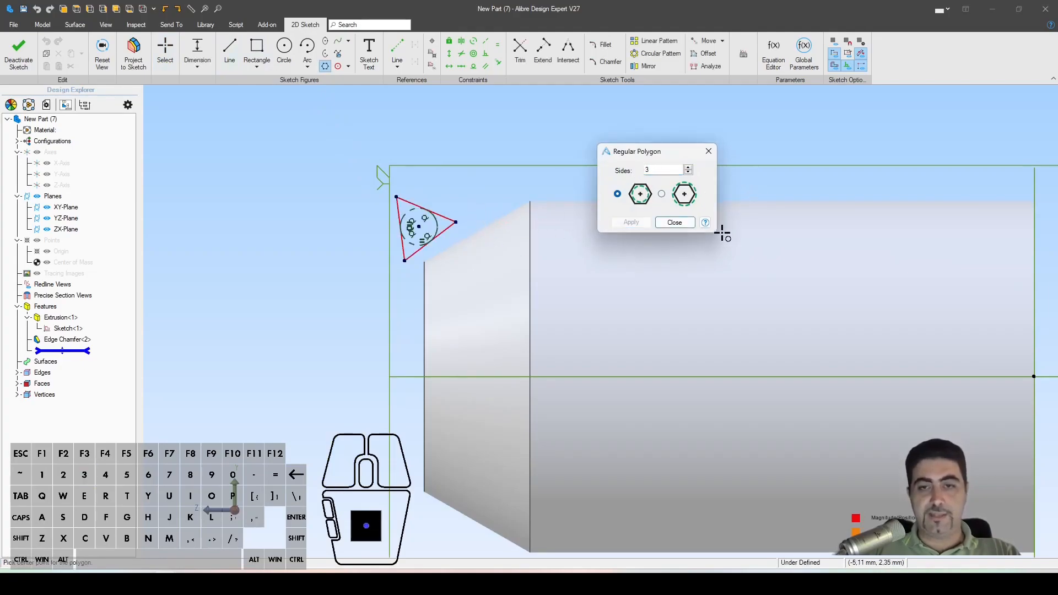
{"action": "left_click", "coordinate": [674, 222]}
Constrain the triangle's upper side to be horizontal and pull its upper outer corner outward to enlarge the triangle
{"action": "scroll", "coordinate": [389, 262], "scroll_direction": "up", "scroll_amount": 3}
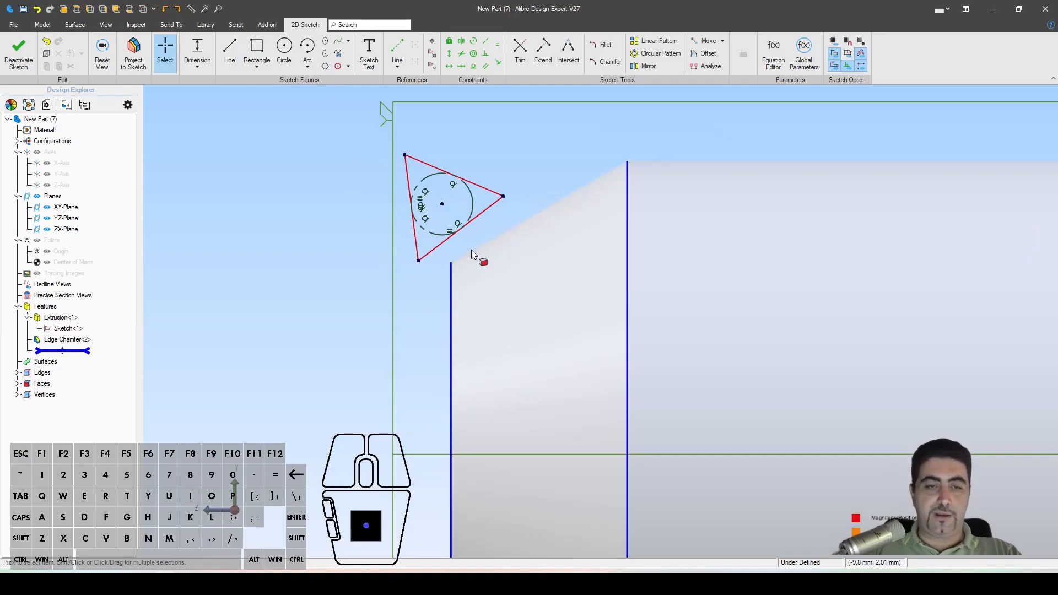
{"action": "key", "text": "shift+h"}
{"action": "left_click", "coordinate": [439, 168]}
{"action": "key", "text": "Escape"}
{"action": "scroll", "coordinate": [310, 156], "scroll_direction": "down", "scroll_amount": 2}
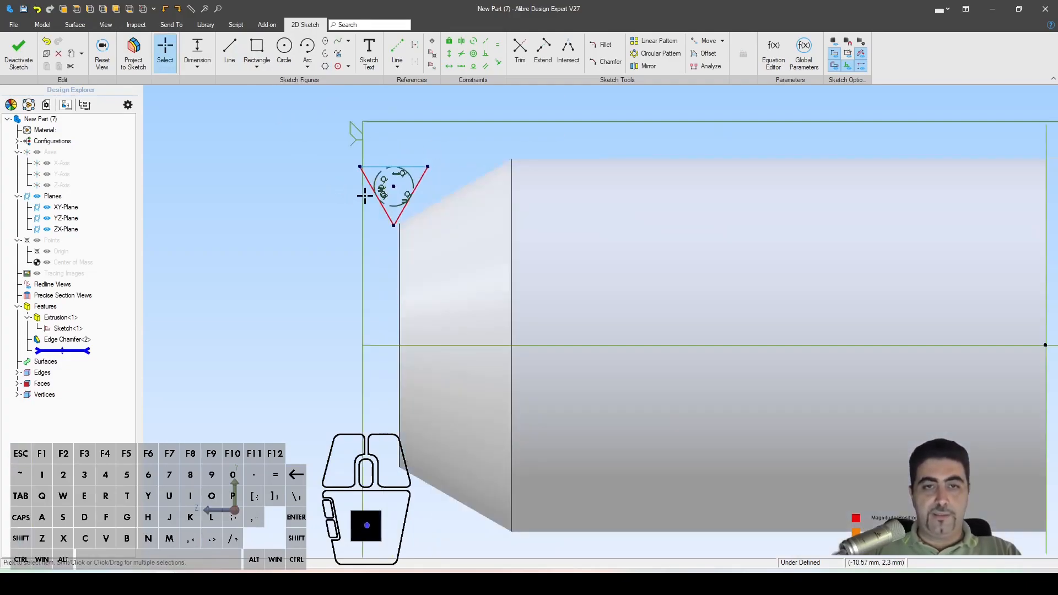
{"action": "left_click_drag", "start_coordinate": [360, 167], "coordinate": [356, 151]}
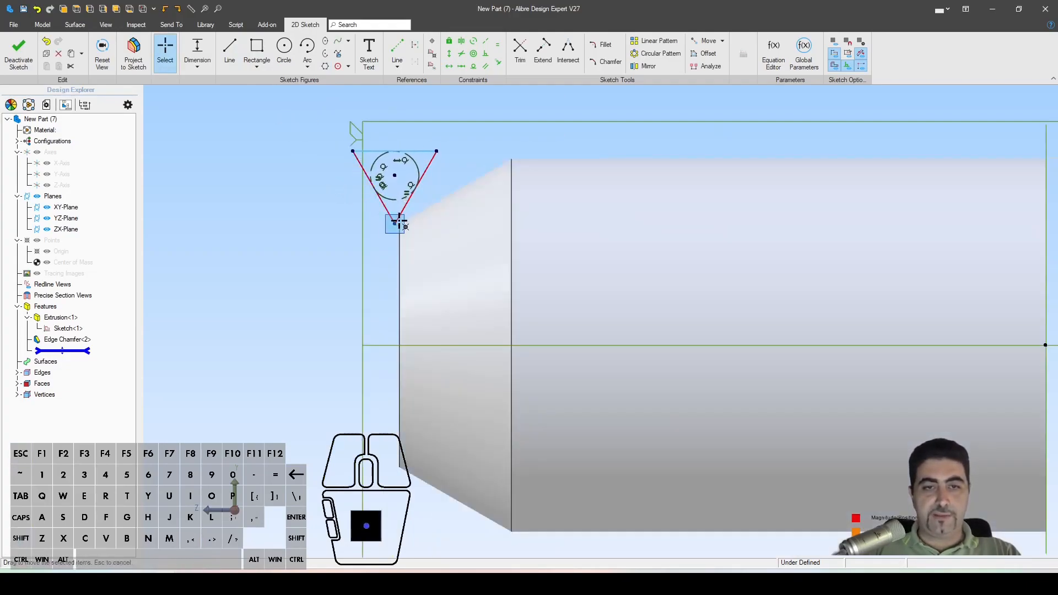
Pull the triangle's lower vertex upward to shrink the triangle clear of the cylinder's chamfered end
{"action": "left_click_drag", "start_coordinate": [394, 216], "coordinate": [397, 197]}
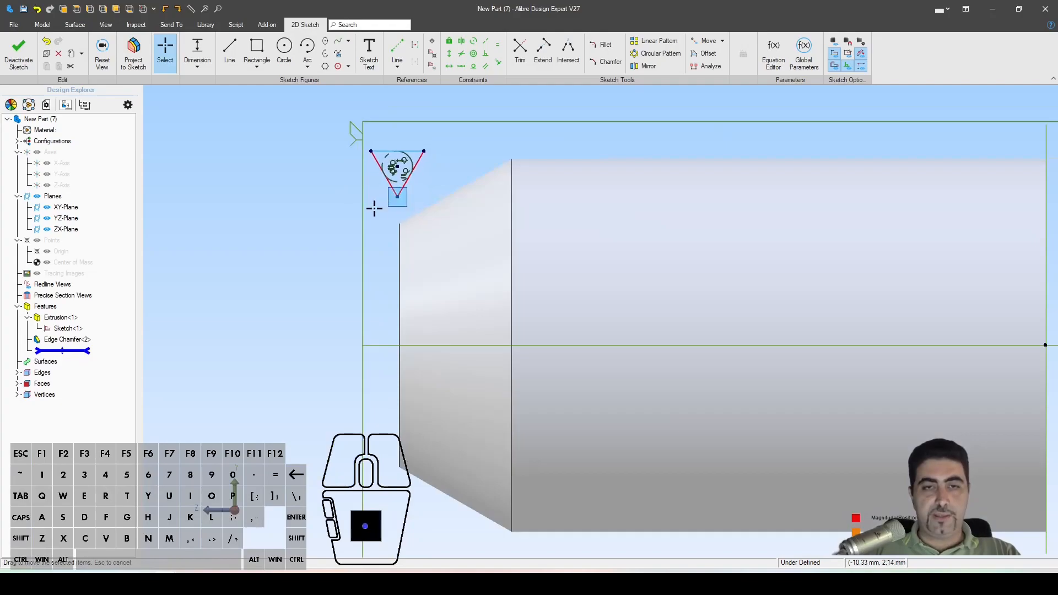
{"action": "left_click", "coordinate": [329, 216]}
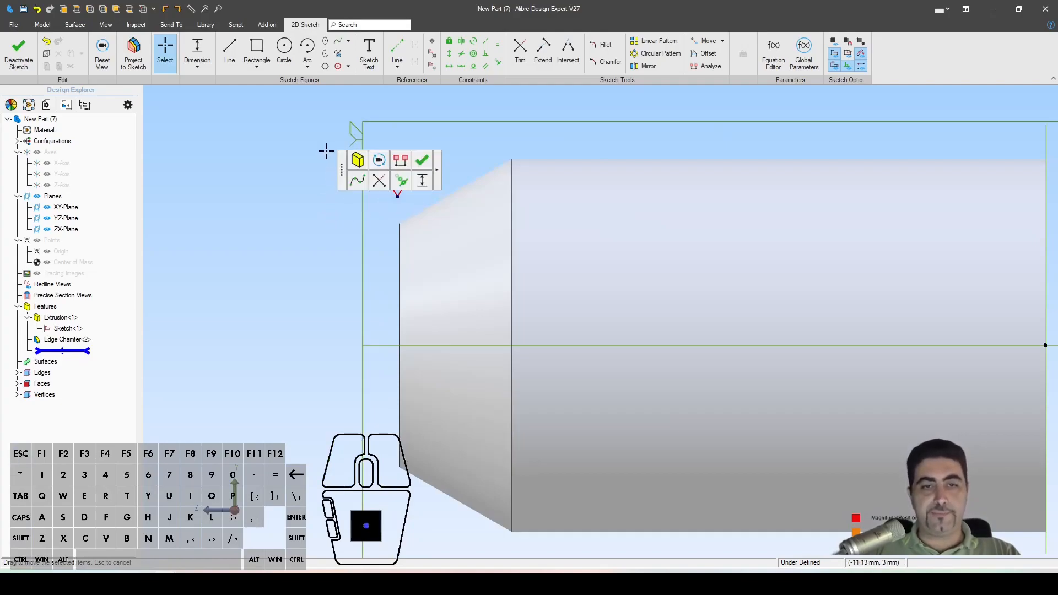
{"action": "scroll", "coordinate": [353, 127], "scroll_direction": "up", "scroll_amount": 3}
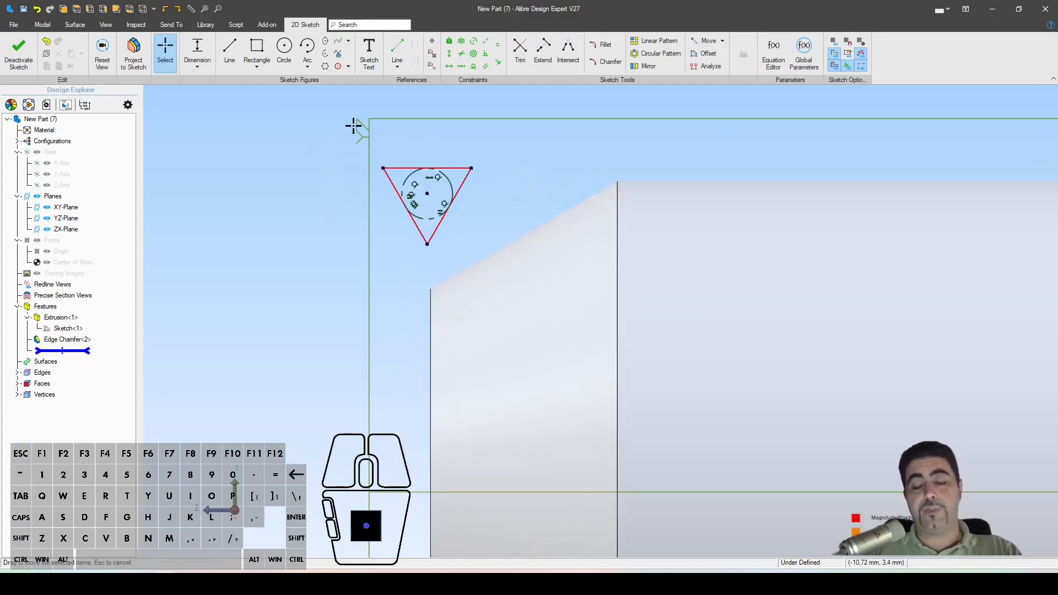
{"action": "scroll", "coordinate": [489, 240], "scroll_direction": "up", "scroll_amount": 1}
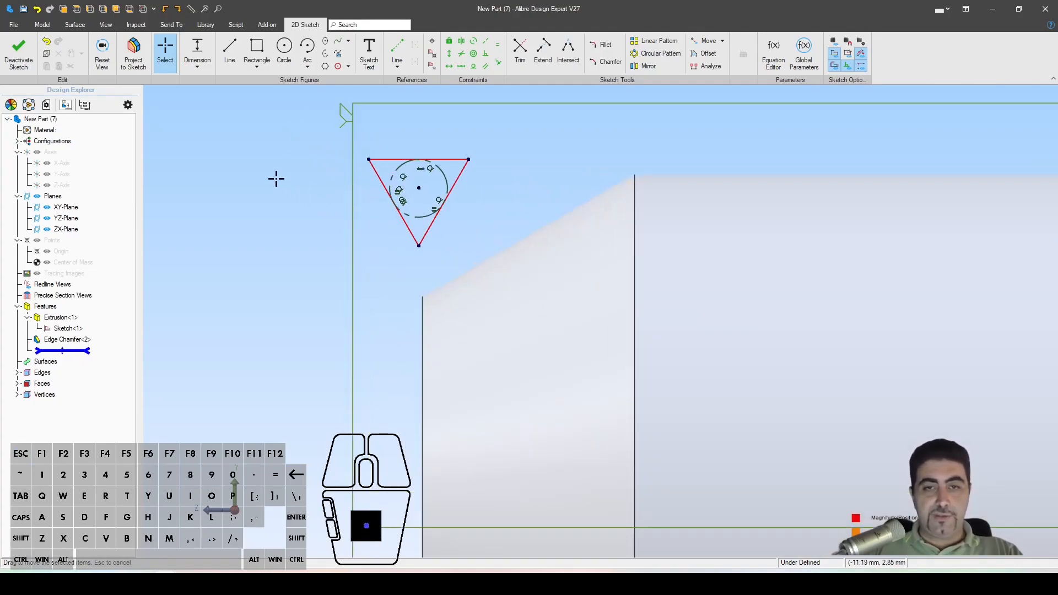
{"action": "scroll", "coordinate": [364, 247], "scroll_direction": "down", "scroll_amount": 4}
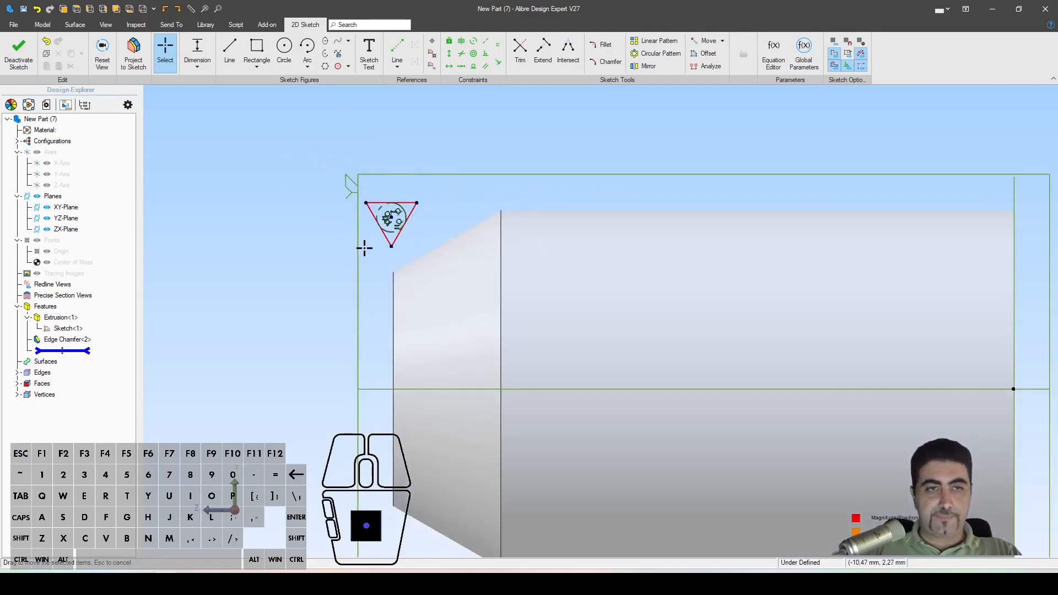
{"action": "scroll", "coordinate": [364, 245], "scroll_direction": "up", "scroll_amount": 1}
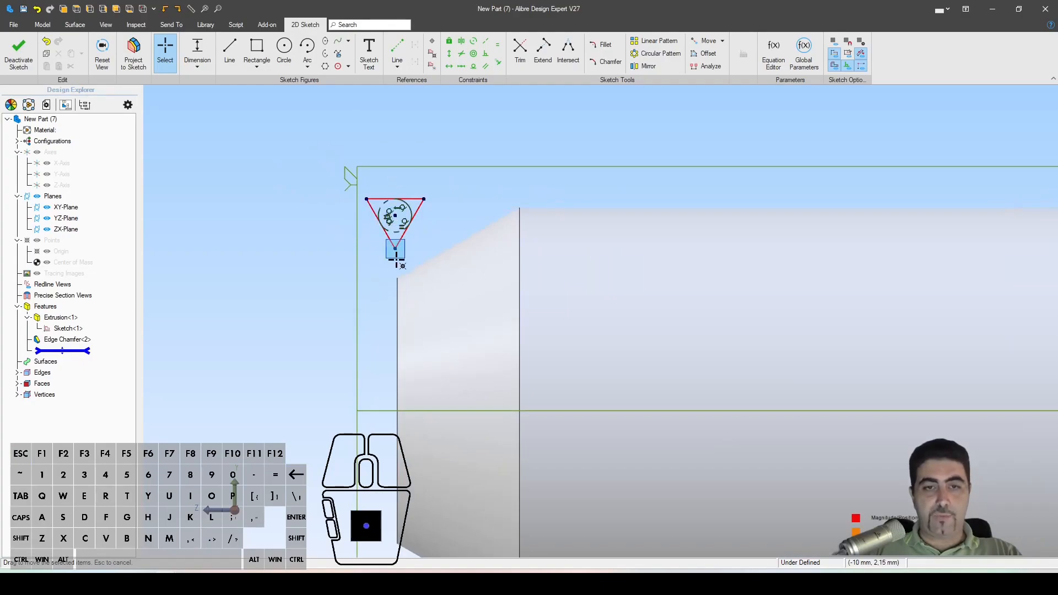
Project the cylinder's end edge into the sketch as reference geometry, with Maintain Associativity enabled
{"action": "left_click", "coordinate": [393, 309]}
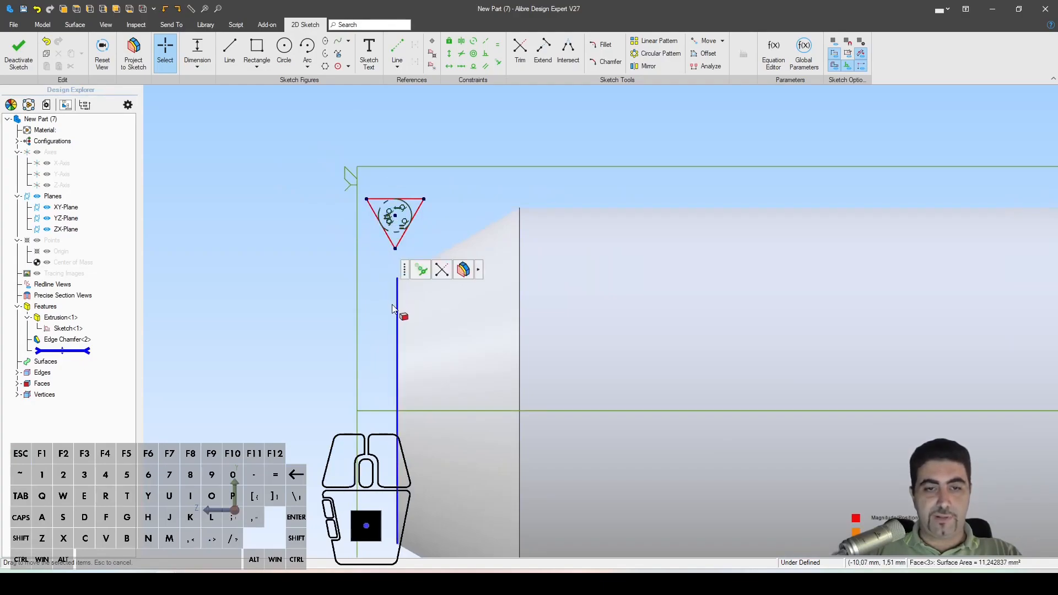
{"action": "left_click", "coordinate": [463, 270]}
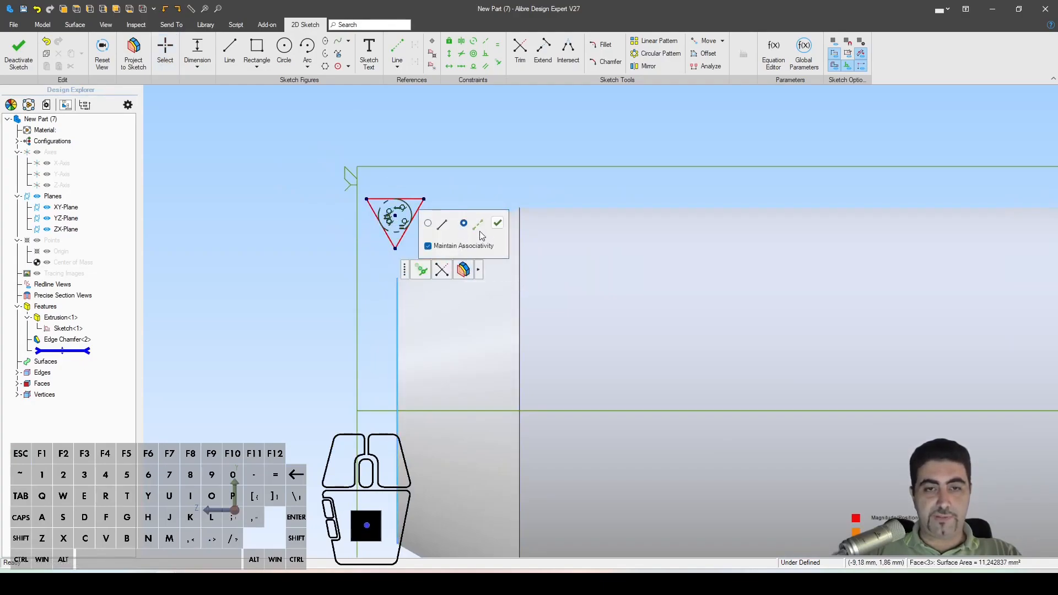
{"action": "left_click", "coordinate": [497, 223]}
{"action": "scroll", "coordinate": [366, 276], "scroll_direction": "up", "scroll_amount": 2}
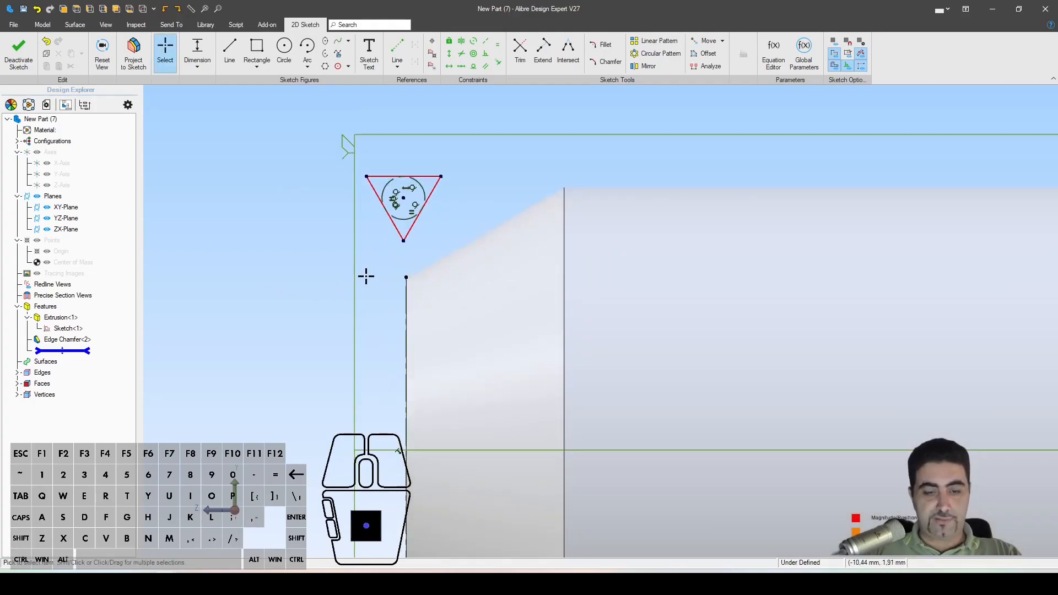
Constrain the triangle's lower vertex to be vertically aligned with the upper endpoint of the projected edge
{"action": "key", "text": "shift+v"}
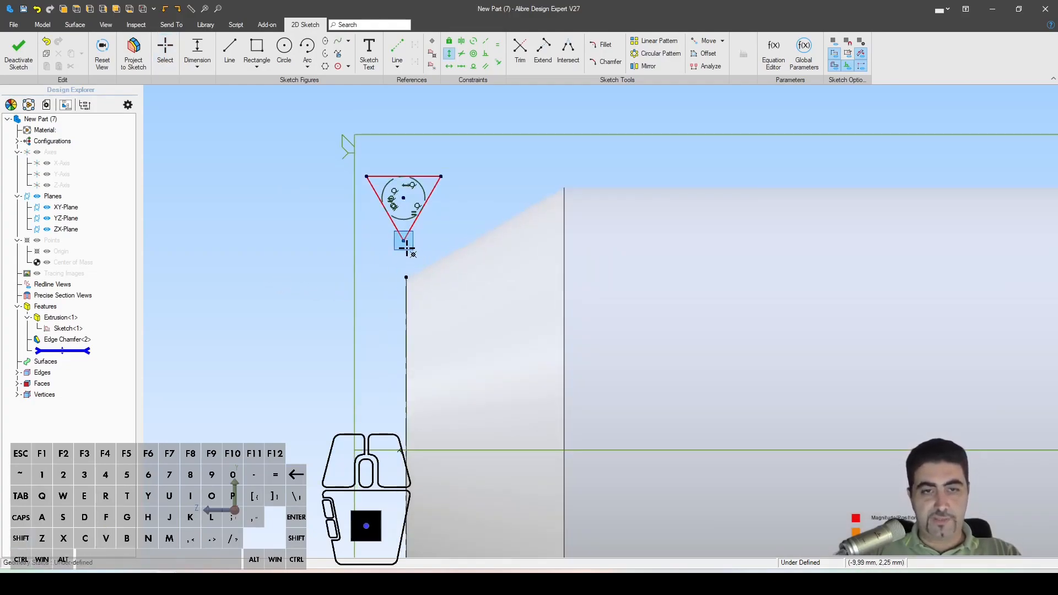
{"action": "left_click", "coordinate": [403, 241]}
{"action": "left_click", "coordinate": [406, 277]}
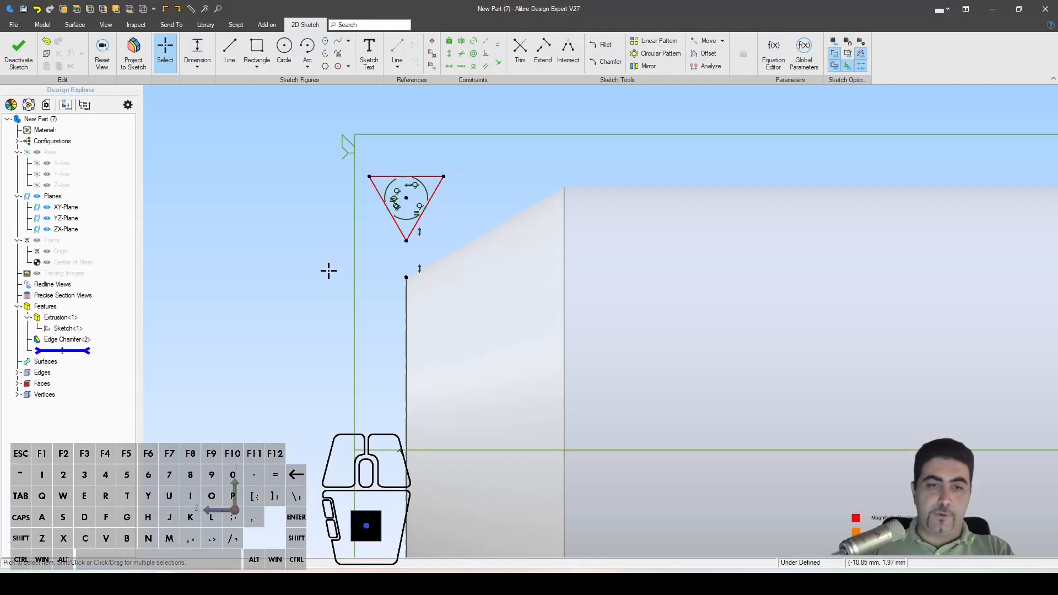
Dimension the vertical distance from the triangle's upper side to the center point on the cylinder's axis as M_Thread/2
{"action": "scroll", "coordinate": [402, 265], "scroll_direction": "down", "scroll_amount": 2}
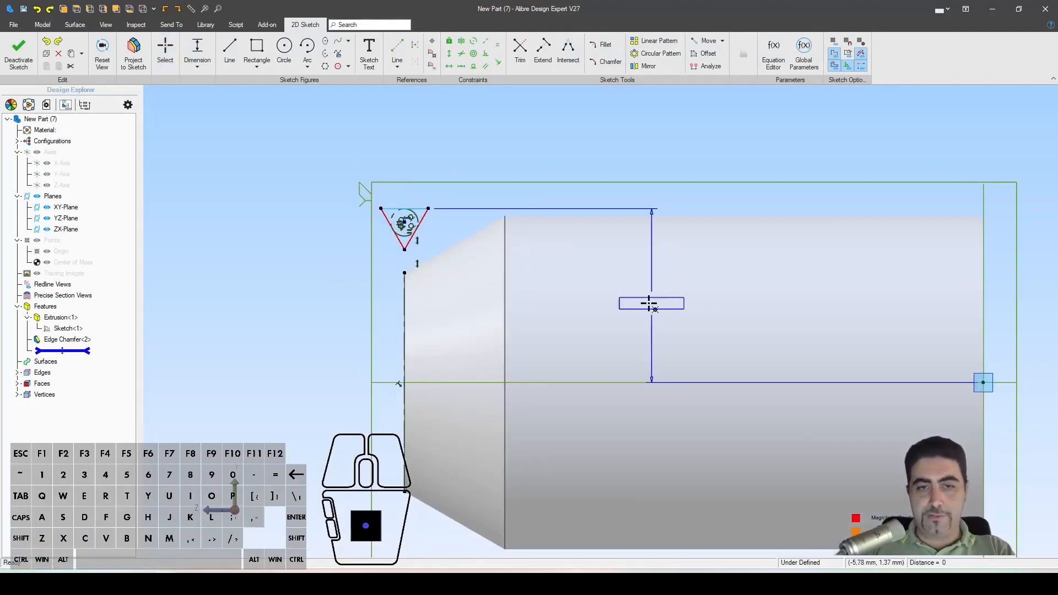
{"action": "left_click", "coordinate": [654, 289]}
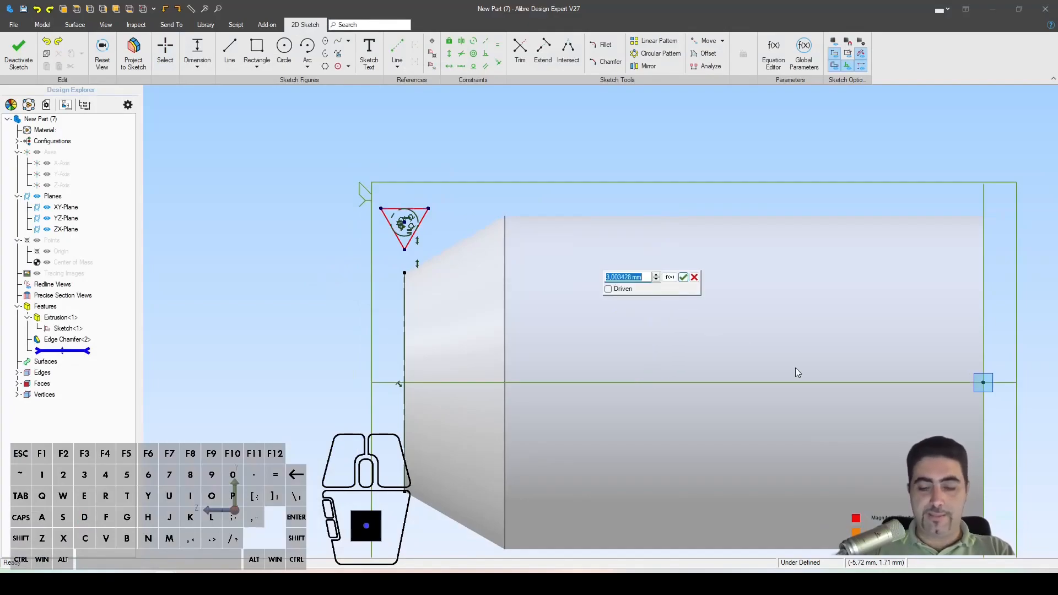
{"action": "type", "text": "M_Thre"}
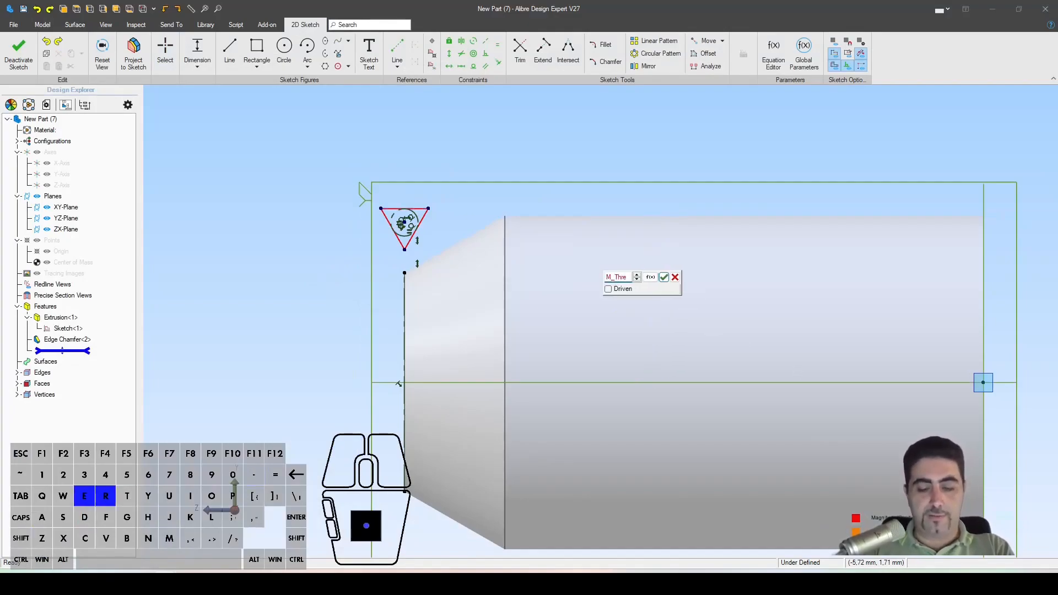
{"action": "type", "text": "ad"}
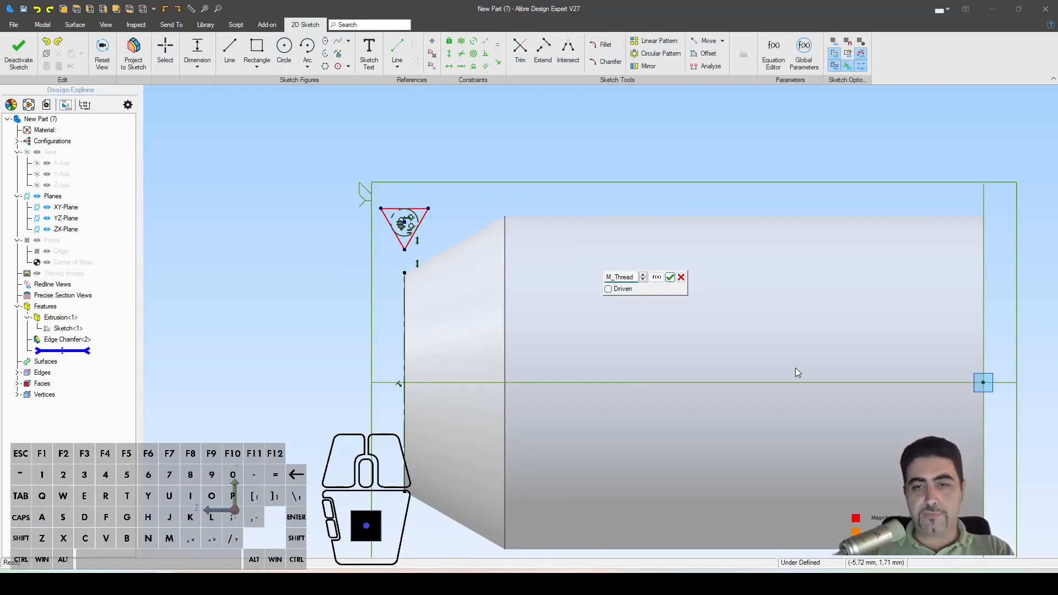
{"action": "type", "text": "/2"}
{"action": "key", "text": "Return"}
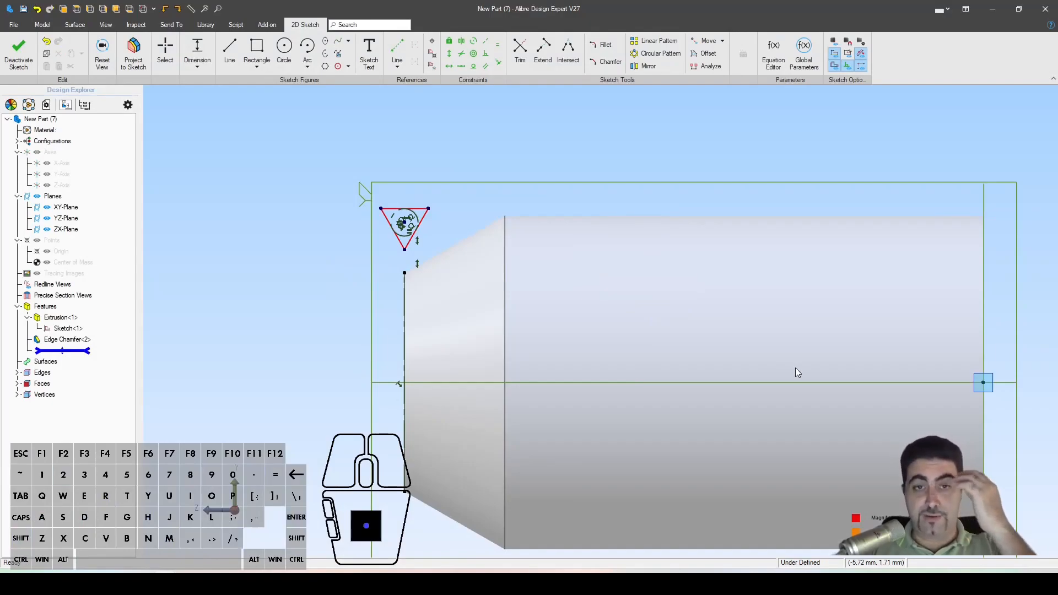
{"action": "key", "text": "Escape"}
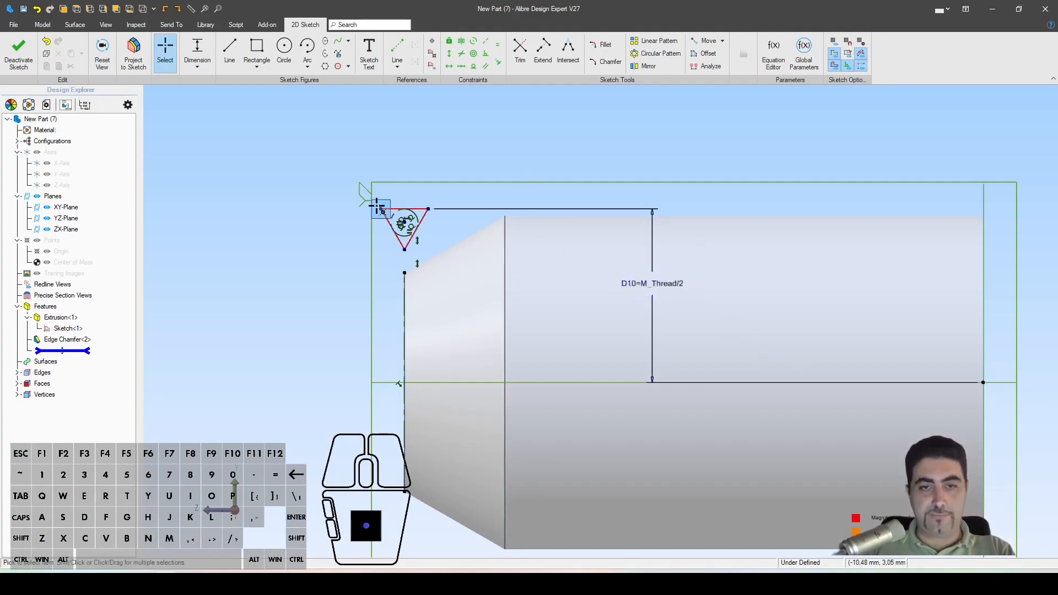
Test how the constrained triangle resizes by stretching its upper inner corner far outward and shrinking it back
{"action": "scroll", "coordinate": [380, 209], "scroll_direction": "up", "scroll_amount": 2}
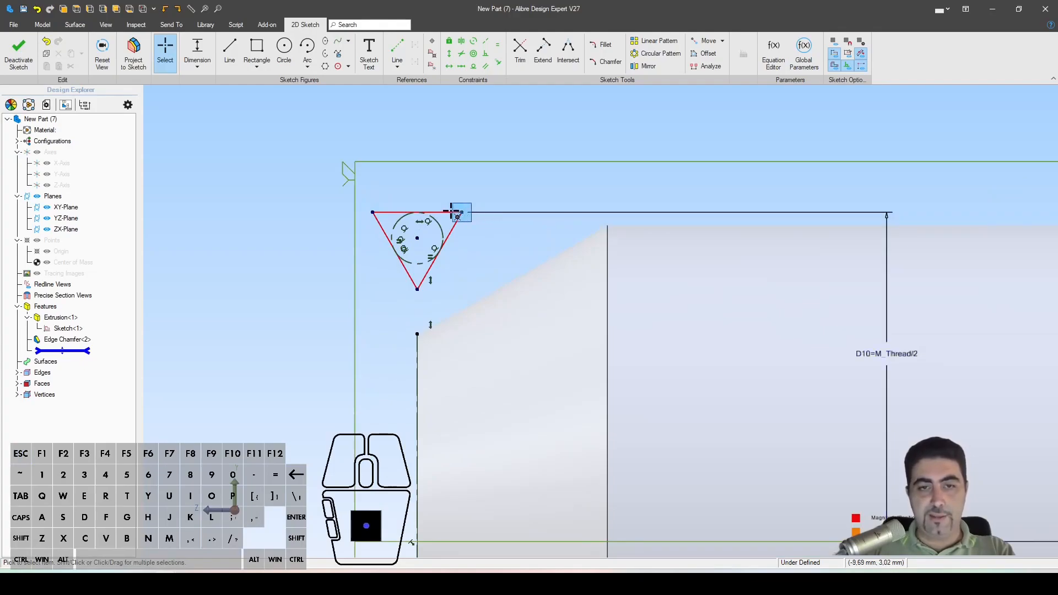
{"action": "left_click_drag", "start_coordinate": [457, 213], "coordinate": [635, 229]}
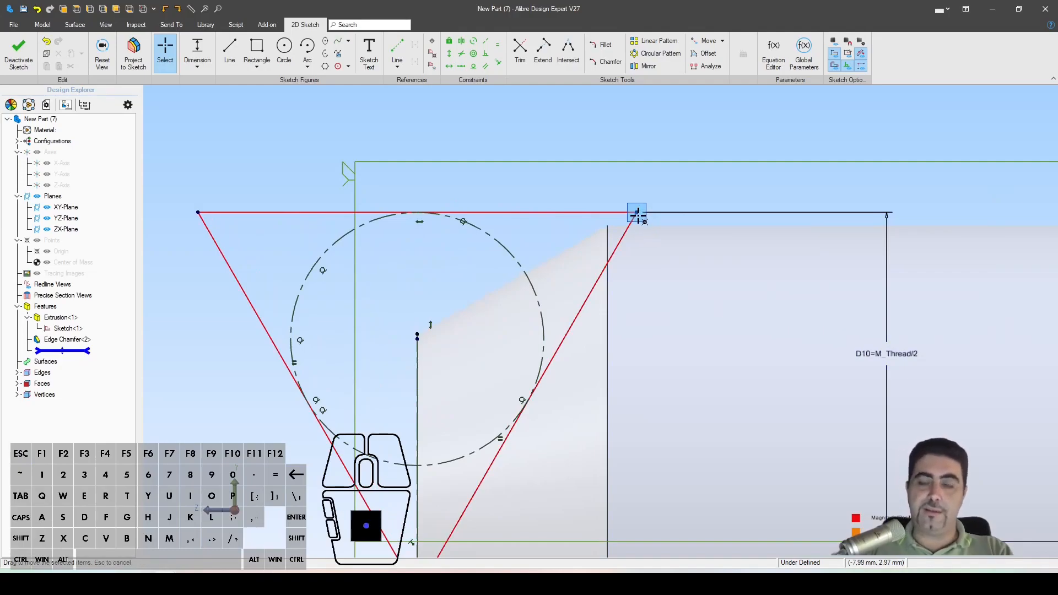
{"action": "left_click_drag", "start_coordinate": [638, 214], "coordinate": [450, 213]}
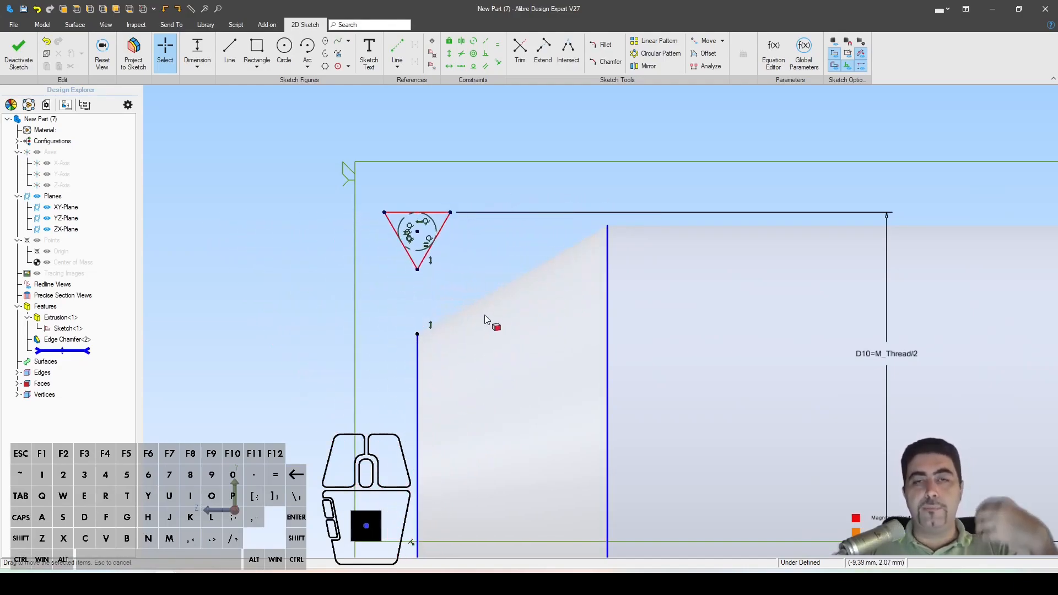
{"action": "left_click", "coordinate": [484, 315]}
Convert the triangle's two slanted sides to reference figures
{"action": "scroll", "coordinate": [372, 200], "scroll_direction": "up", "scroll_amount": 3}
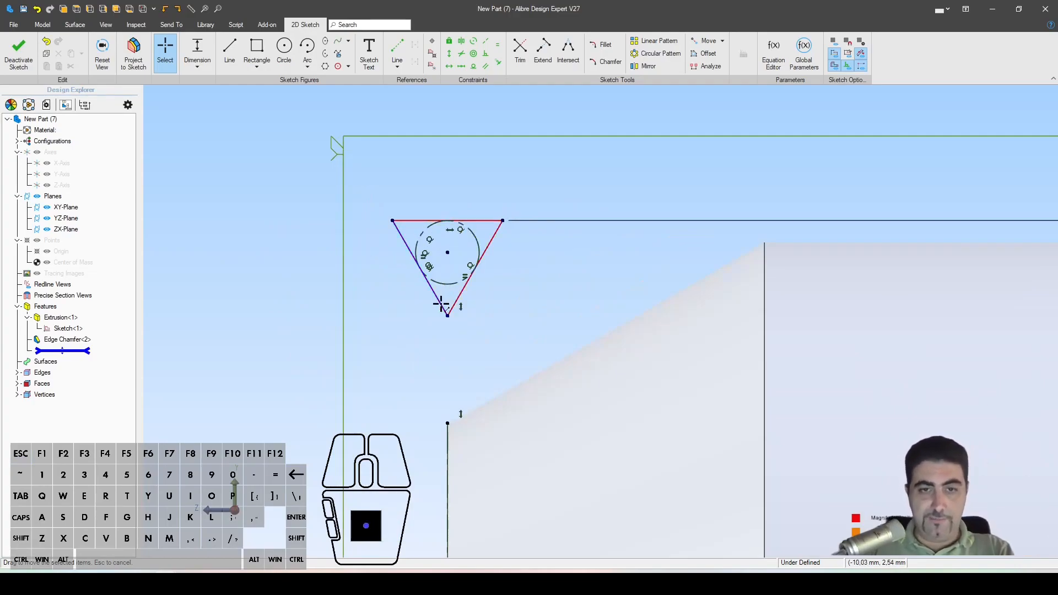
{"action": "left_click_drag", "start_coordinate": [485, 340], "coordinate": [394, 304]}
{"action": "left_click", "coordinate": [396, 354]}
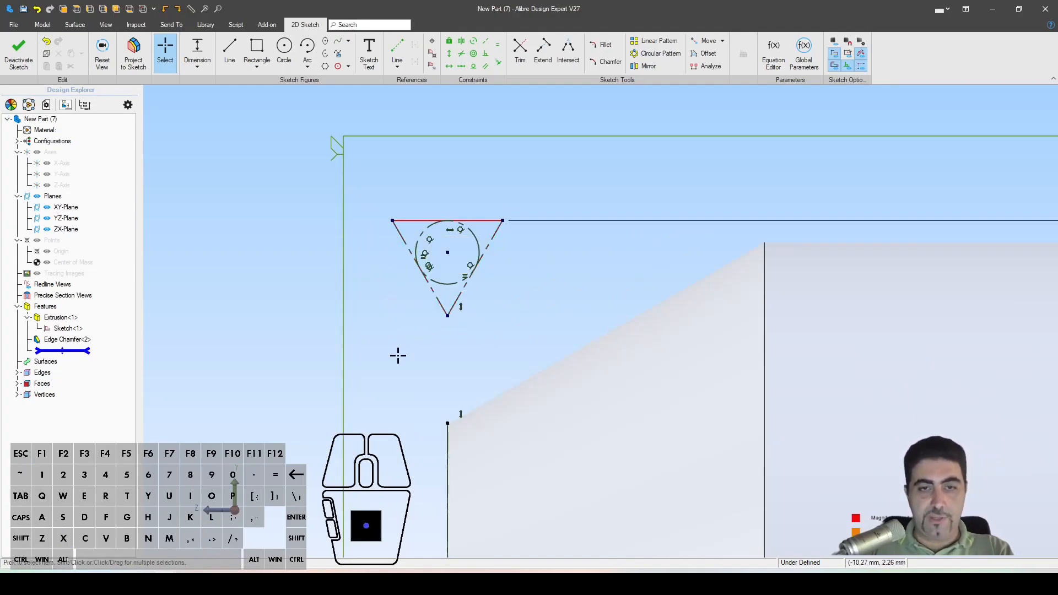
Draw a three-line chain between the triangle's upper corners, following both slanted sides and crossing horizontally just above the lower vertex
{"action": "scroll", "coordinate": [493, 266], "scroll_direction": "up", "scroll_amount": 2}
{"action": "key", "text": "l"}
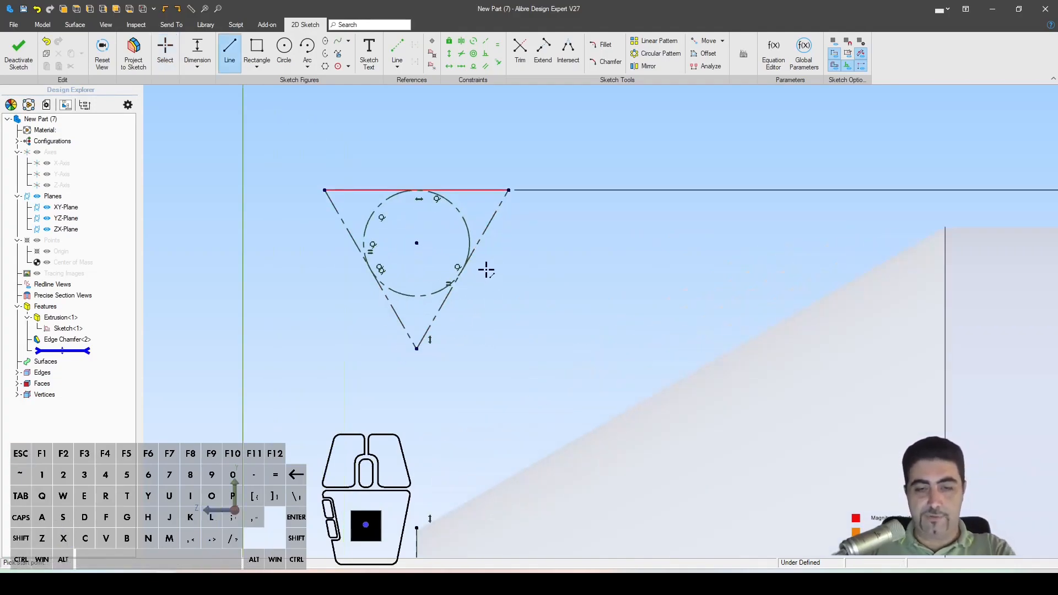
{"action": "left_click", "coordinate": [324, 190]}
{"action": "left_click", "coordinate": [398, 316]}
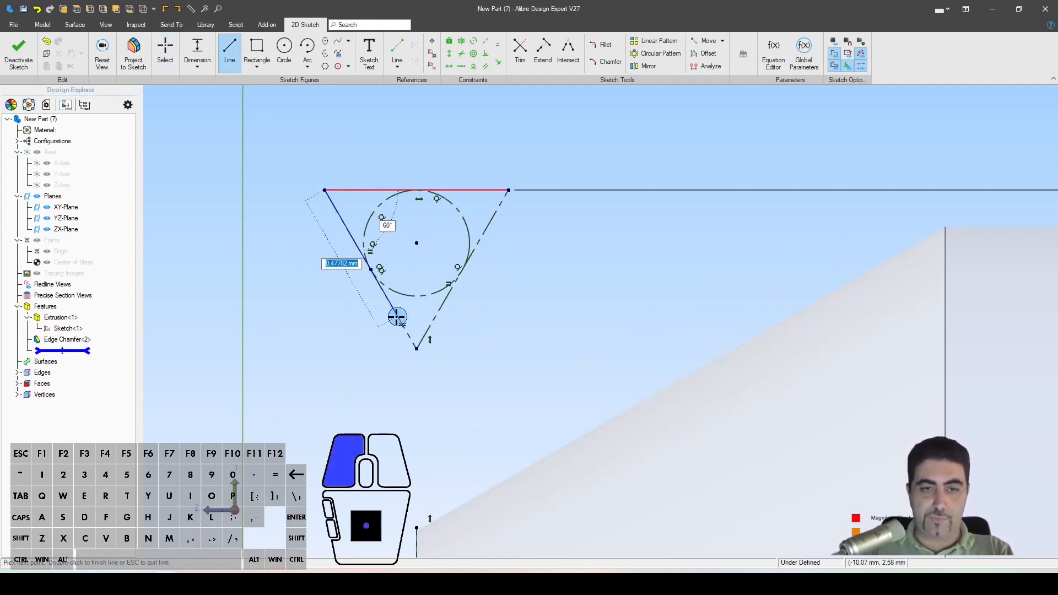
{"action": "left_click", "coordinate": [434, 317]}
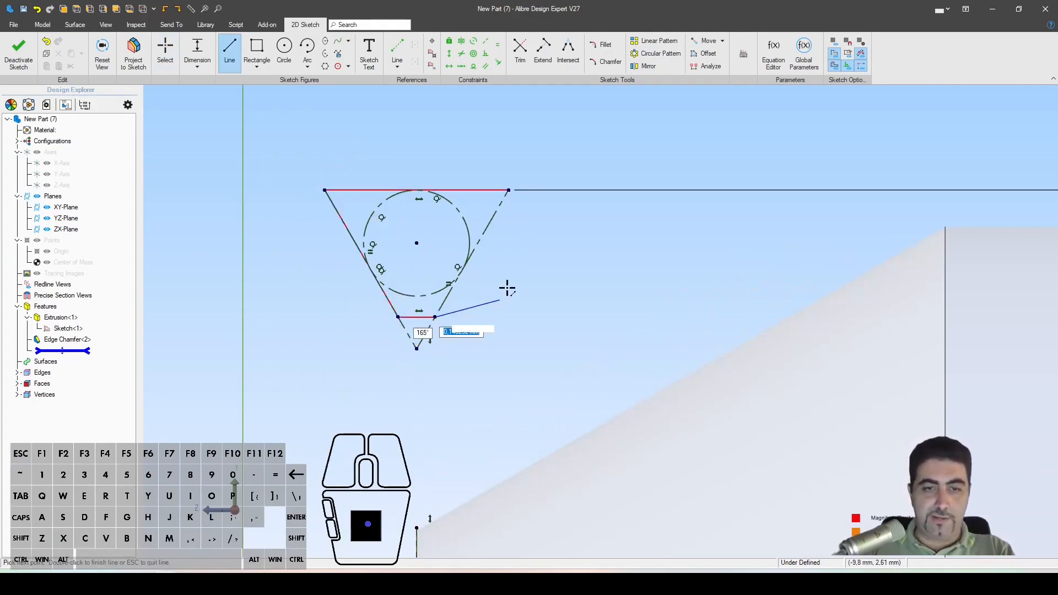
{"action": "left_click", "coordinate": [509, 190]}
{"action": "key", "text": "Escape"}
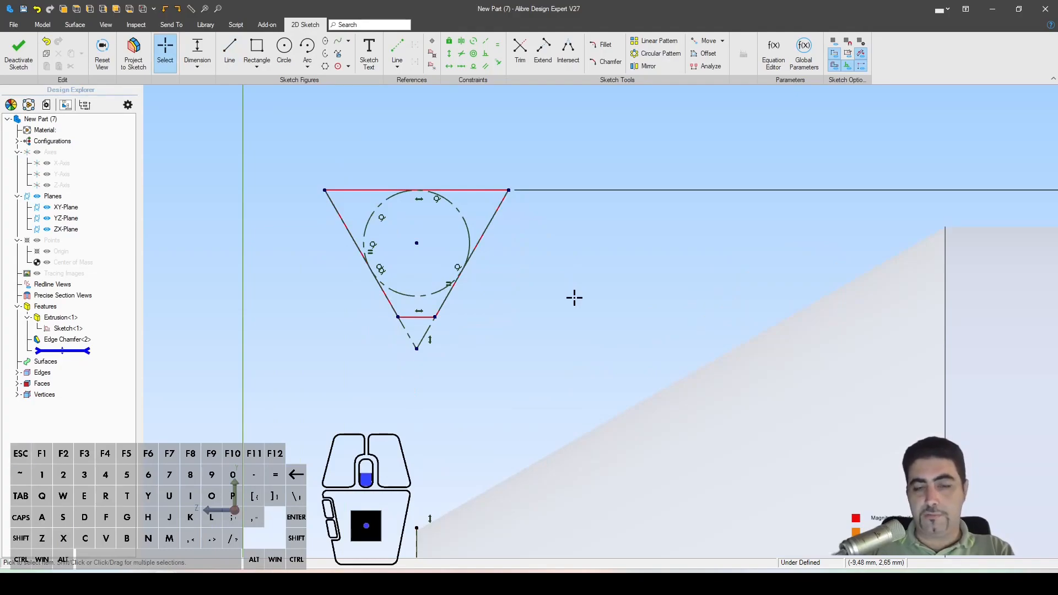
{"action": "scroll", "coordinate": [573, 298], "scroll_direction": "down", "scroll_amount": 3}
{"action": "scroll", "coordinate": [492, 319], "scroll_direction": "up", "scroll_amount": 4}
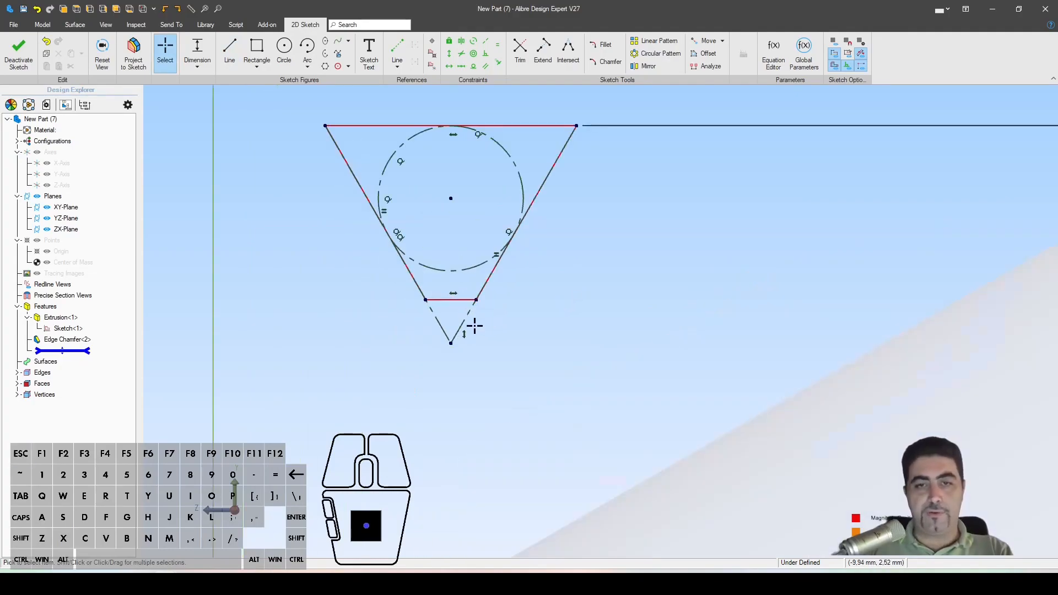
{"action": "right_click", "coordinate": [450, 302]}
{"action": "key", "text": "Escape"}
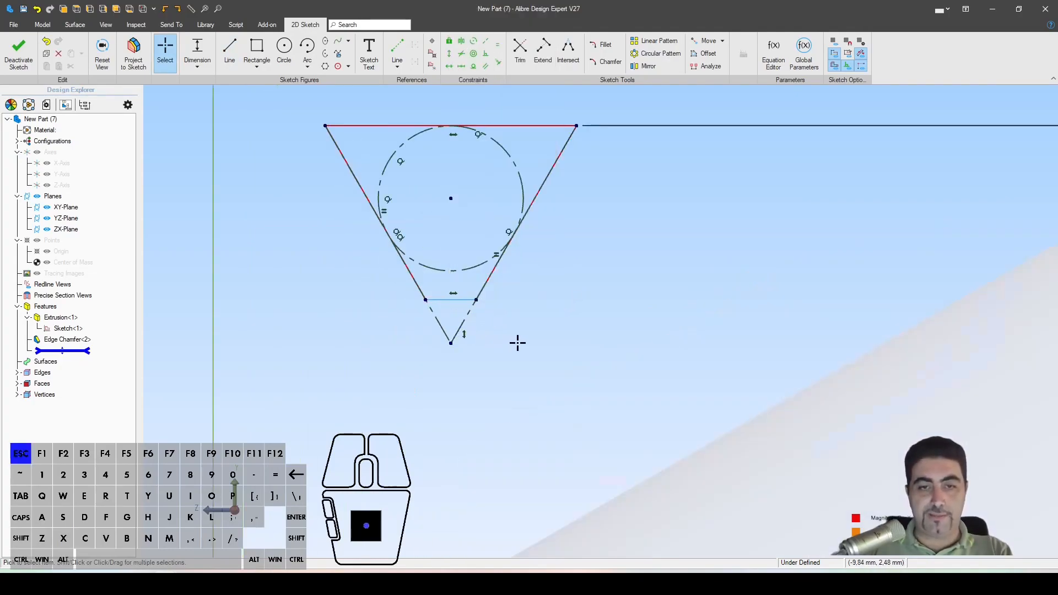
{"action": "left_click", "coordinate": [364, 126]}
{"action": "right_click", "coordinate": [364, 127]}
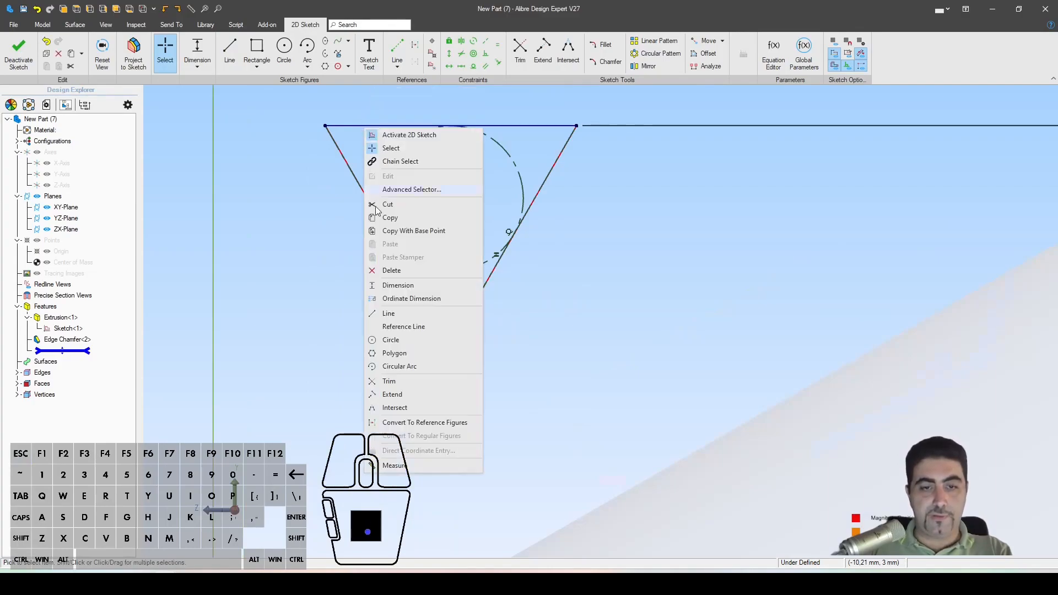
{"action": "left_click", "coordinate": [454, 423]}
{"action": "key", "text": "Escape"}
Dimension the vertical distance between the short horizontal line and the triangle's lower vertex as 1/4*ThreadH
{"action": "scroll", "coordinate": [499, 405], "scroll_direction": "down", "scroll_amount": 2}
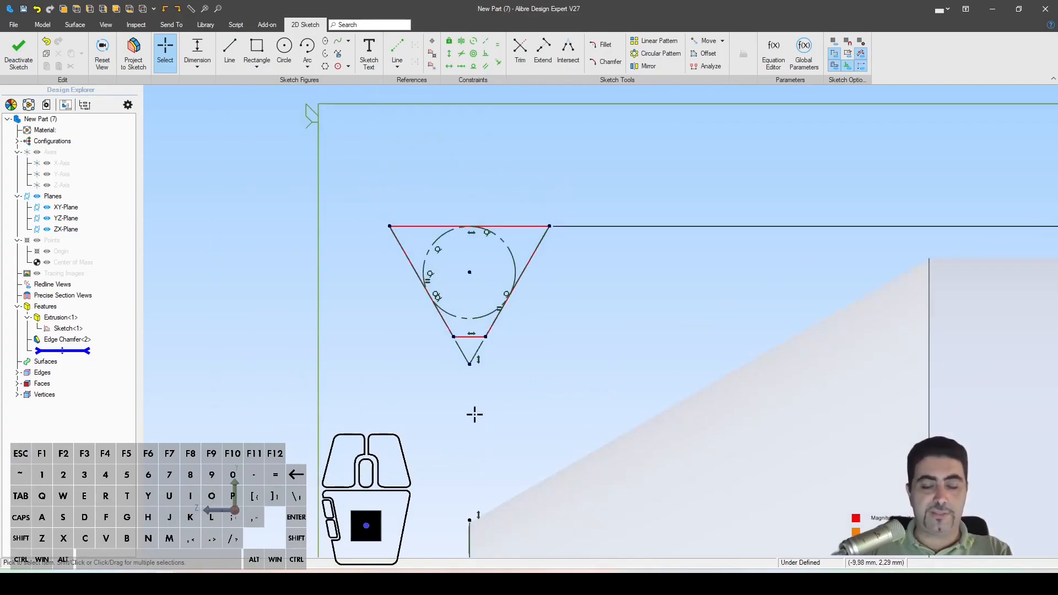
{"action": "scroll", "coordinate": [550, 297], "scroll_direction": "up", "scroll_amount": 1}
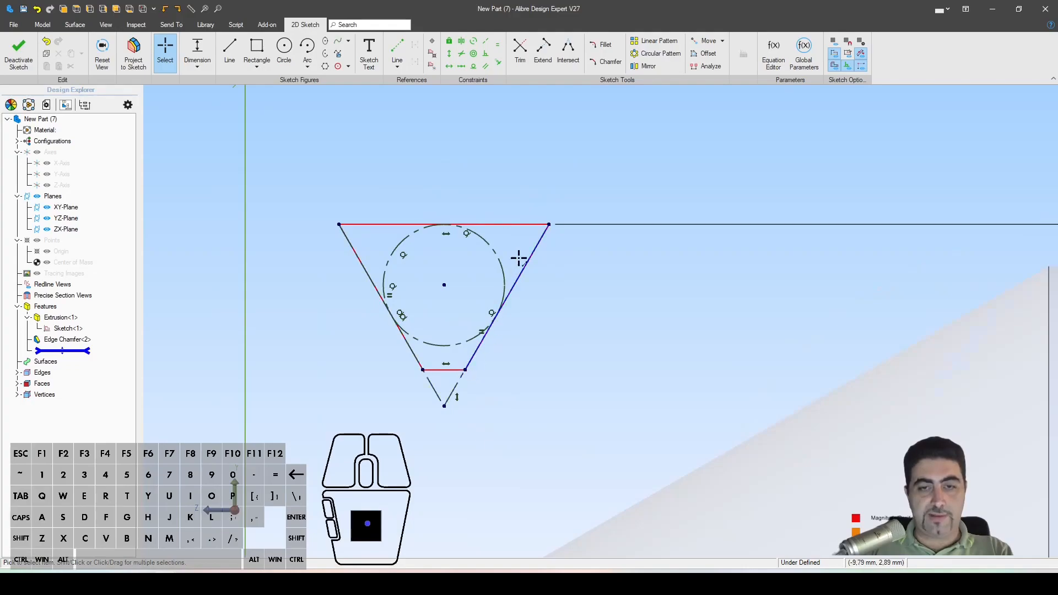
{"action": "scroll", "coordinate": [604, 336], "scroll_direction": "down", "scroll_amount": 2}
{"action": "scroll", "coordinate": [563, 411], "scroll_direction": "up", "scroll_amount": 1}
{"action": "key", "text": "d"}
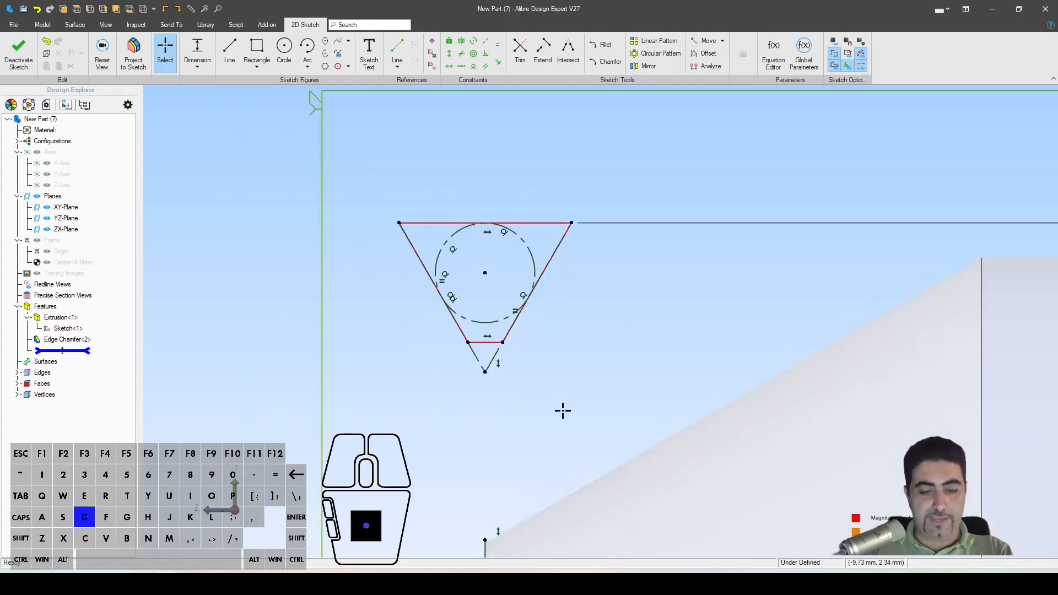
{"action": "left_click", "coordinate": [485, 342]}
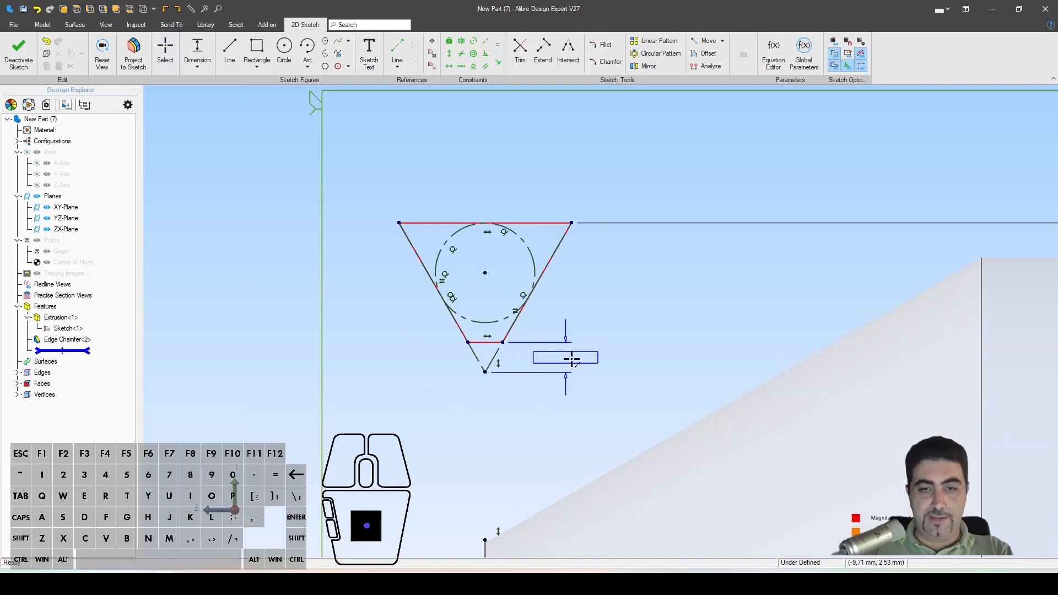
{"action": "left_click", "coordinate": [610, 375]}
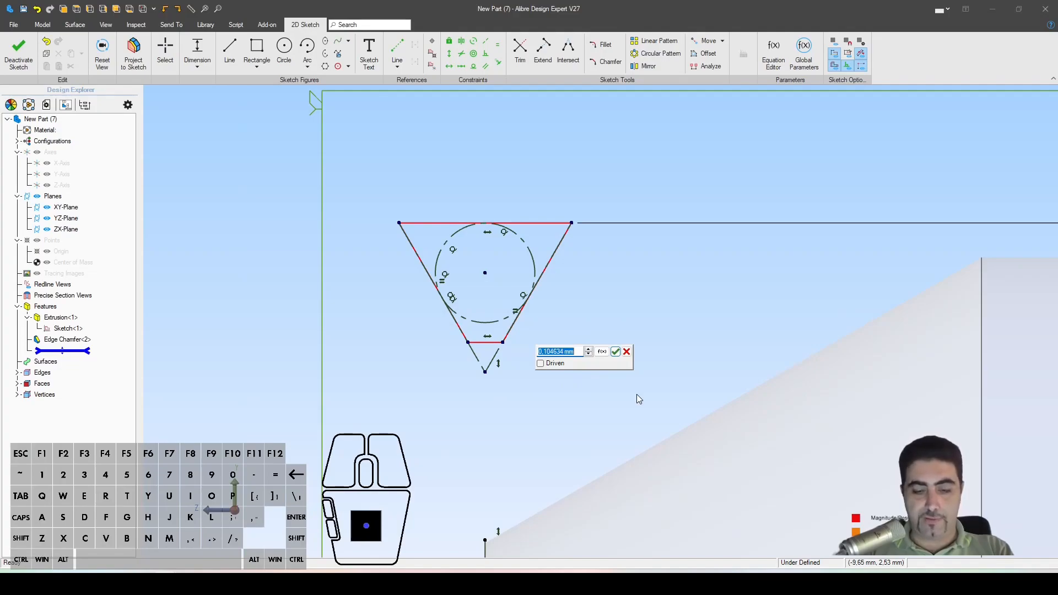
{"action": "type", "text": "1/4"}
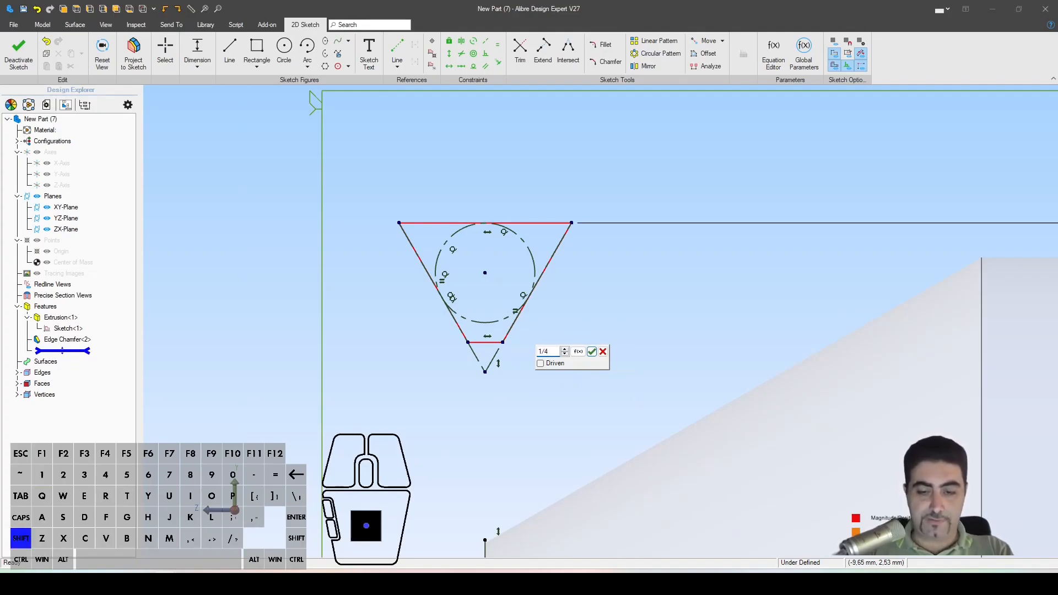
{"action": "type", "text": "*Th"}
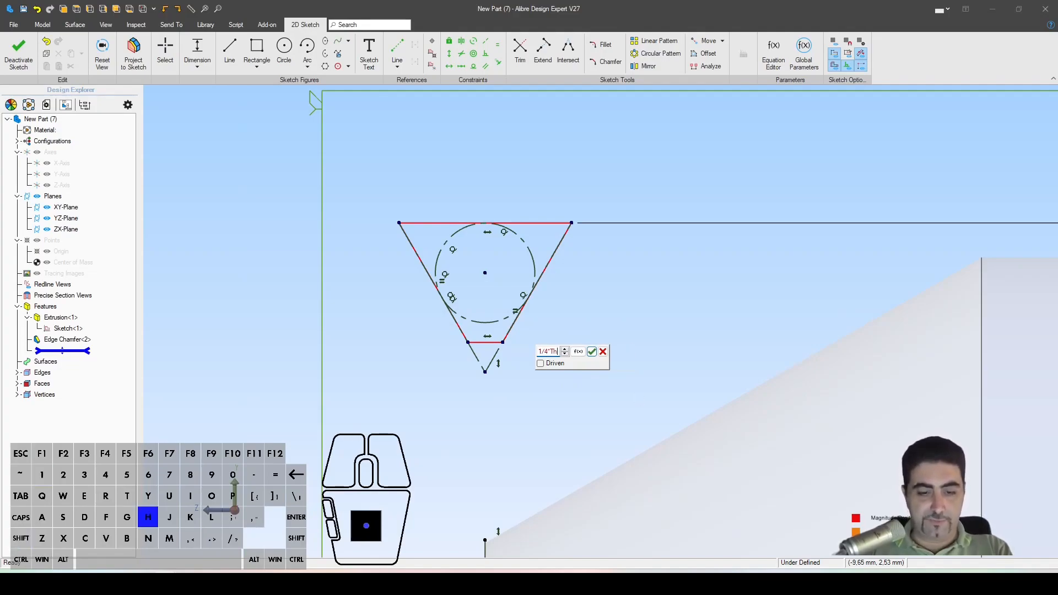
{"action": "type", "text": "readH"}
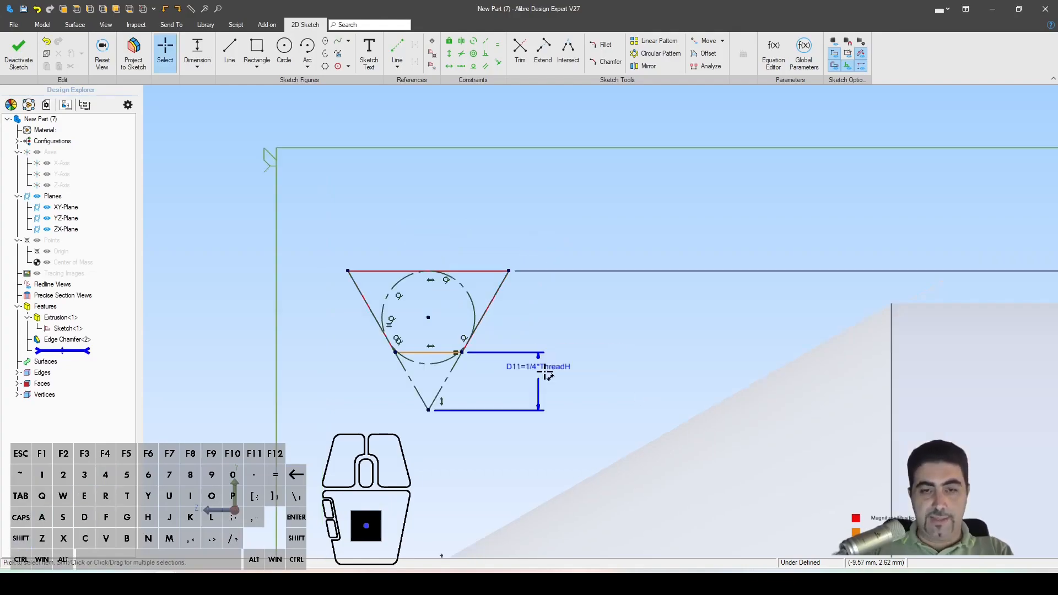
Reposition the truncation height dimension near the lower vertex and set its equation to 1/4*ThreadH-tol
{"action": "left_click_drag", "start_coordinate": [546, 374], "coordinate": [543, 385]}
{"action": "double_click", "coordinate": [544, 385]}
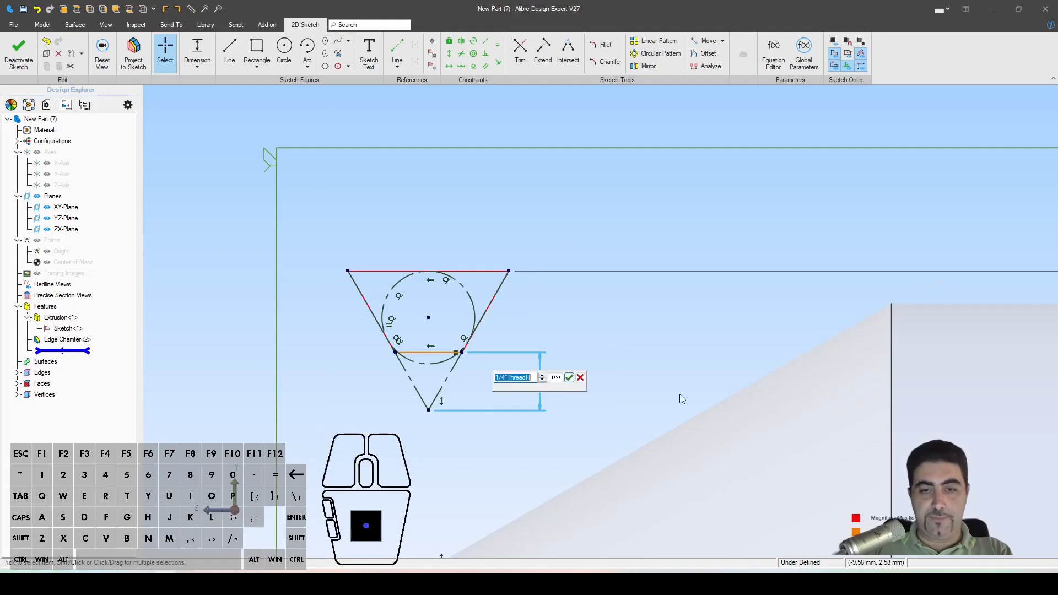
{"action": "left_click", "coordinate": [535, 379]}
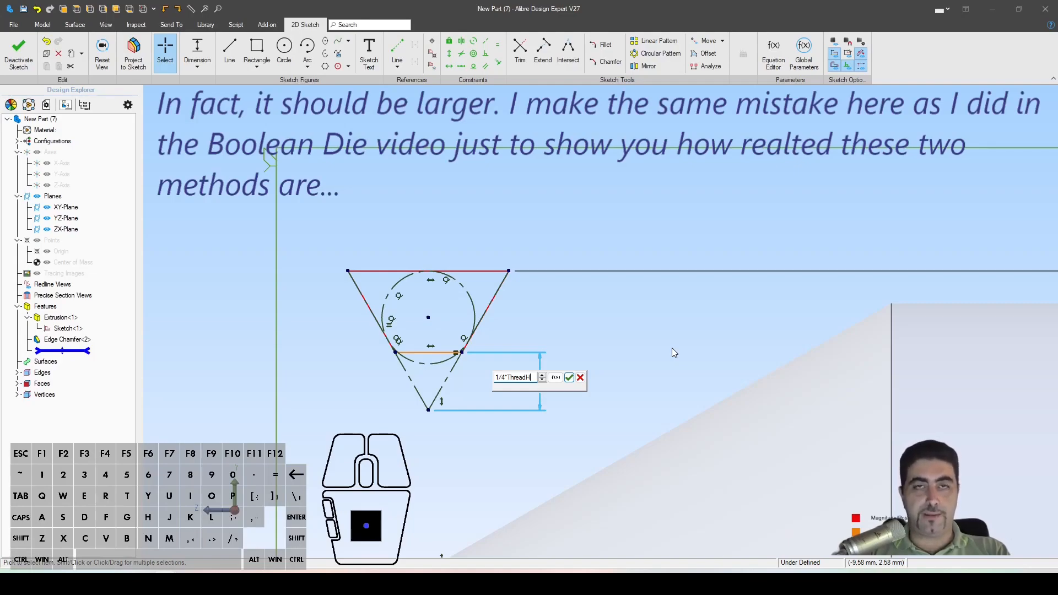
{"action": "type", "text": "o"}
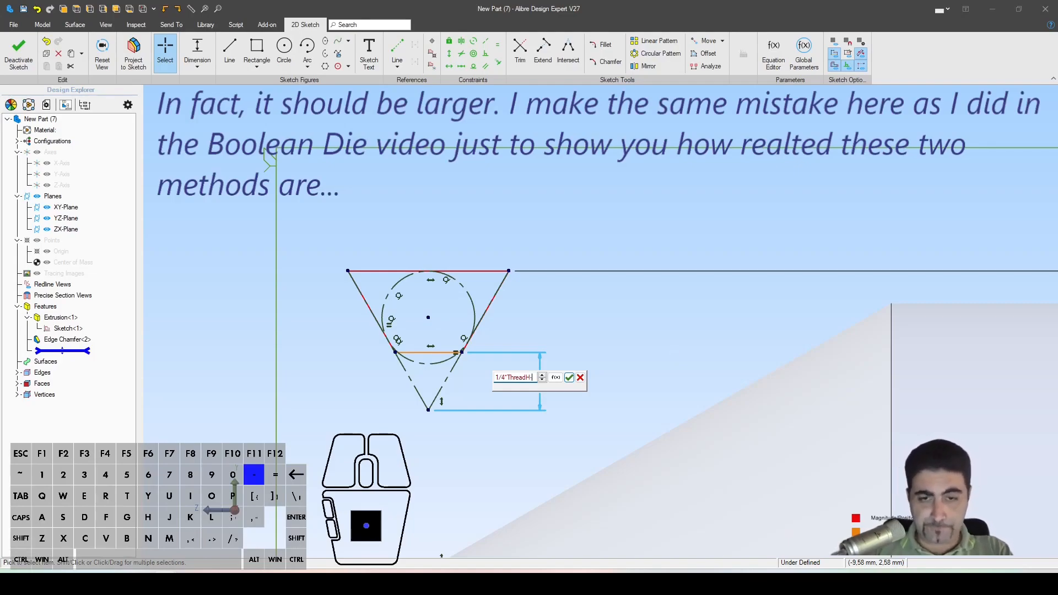
{"action": "key", "text": "BackSpace"}
{"action": "key", "text": "Return"}
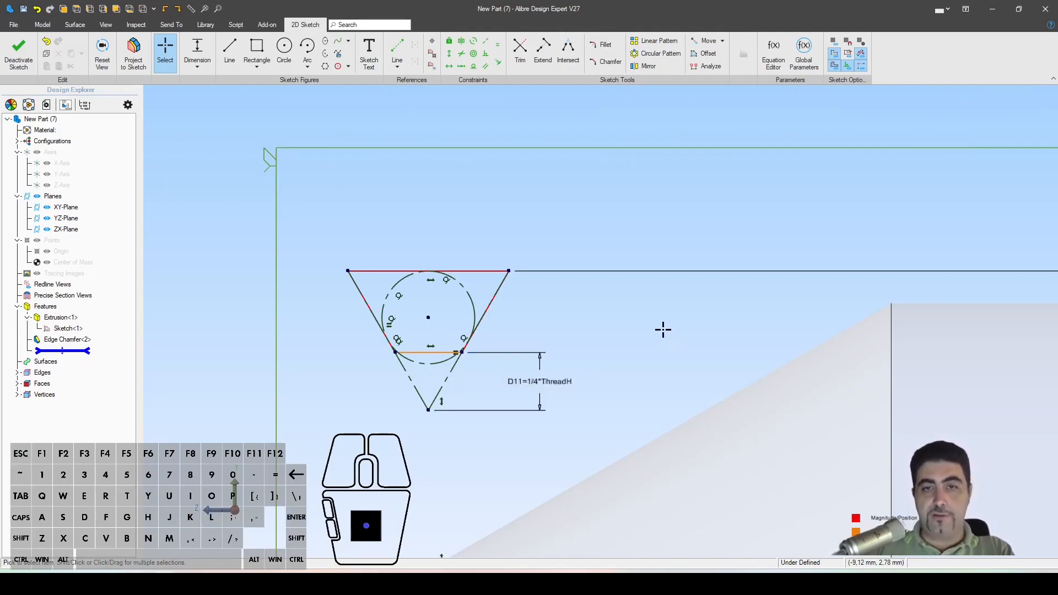
Dimension the length of the thread profile's upper horizontal side as P_thread and finish the sketch
{"action": "scroll", "coordinate": [562, 230], "scroll_direction": "down", "scroll_amount": 2}
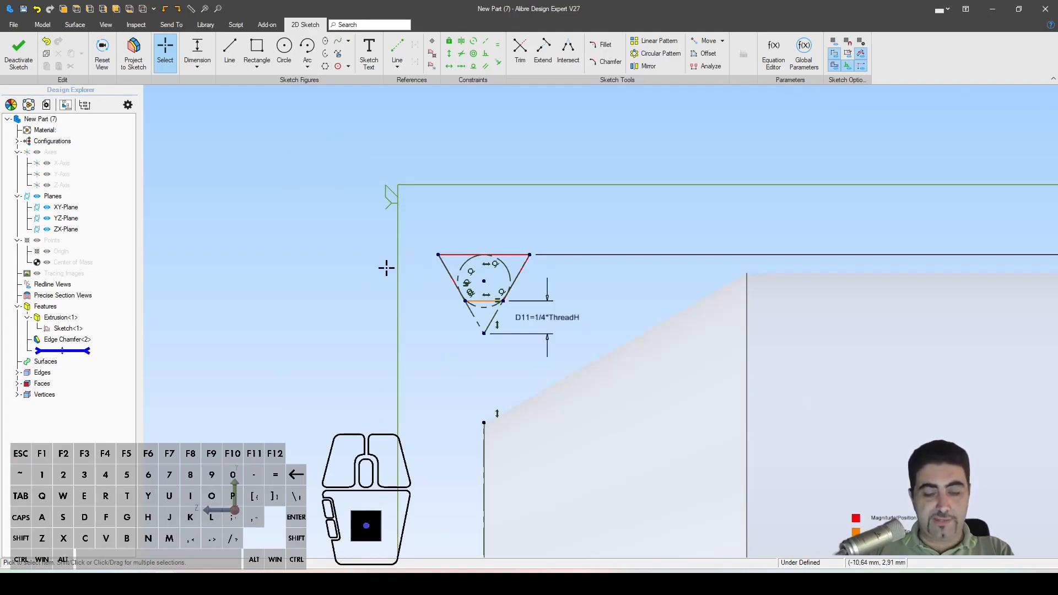
{"action": "key", "text": "d"}
{"action": "left_click", "coordinate": [450, 255]}
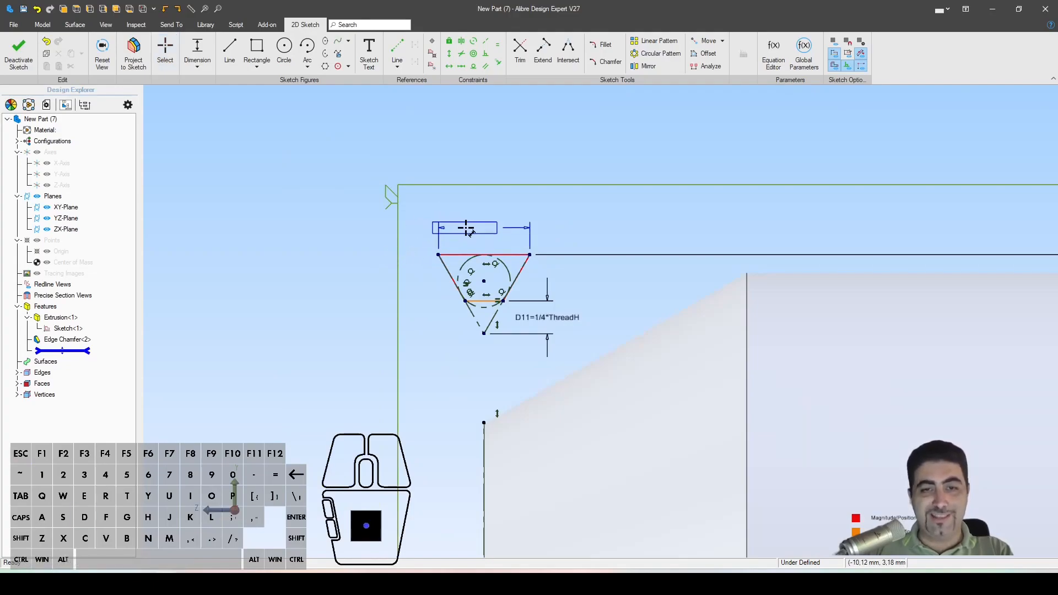
{"action": "left_click", "coordinate": [488, 224]}
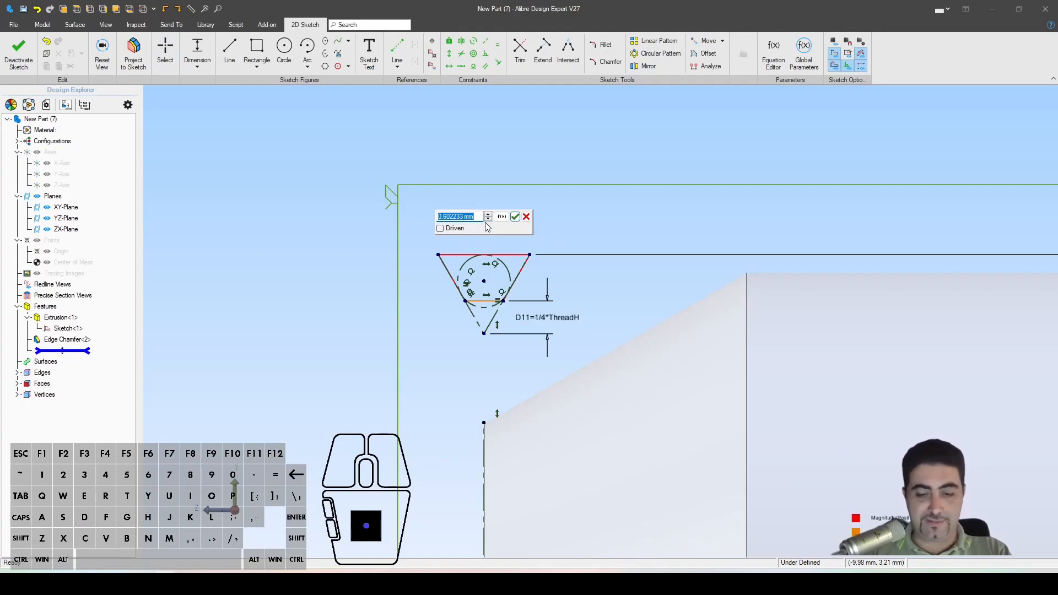
{"action": "type", "text": "P_thread"}
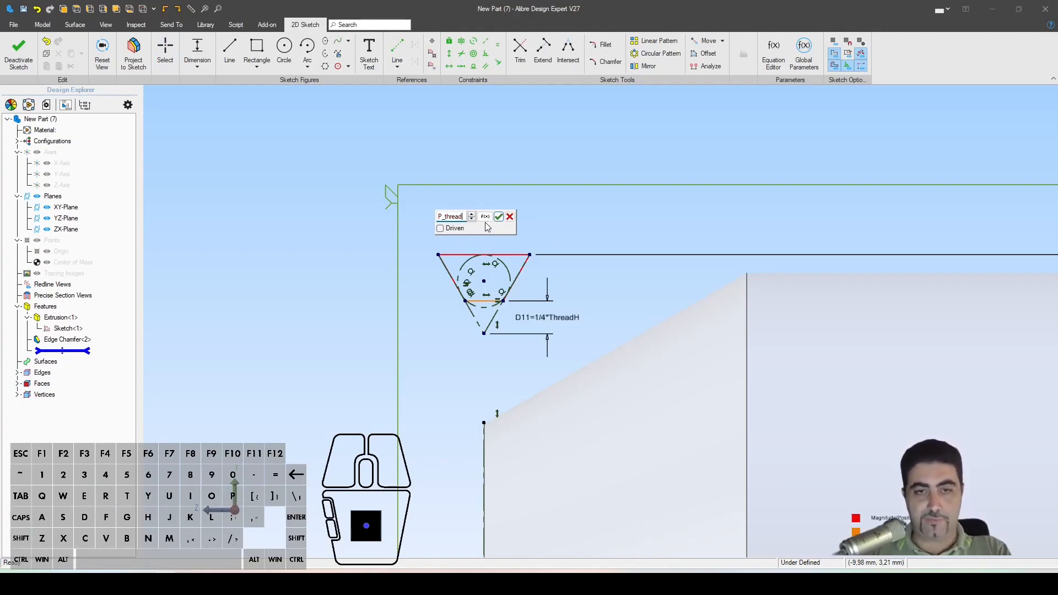
{"action": "left_click", "coordinate": [499, 217]}
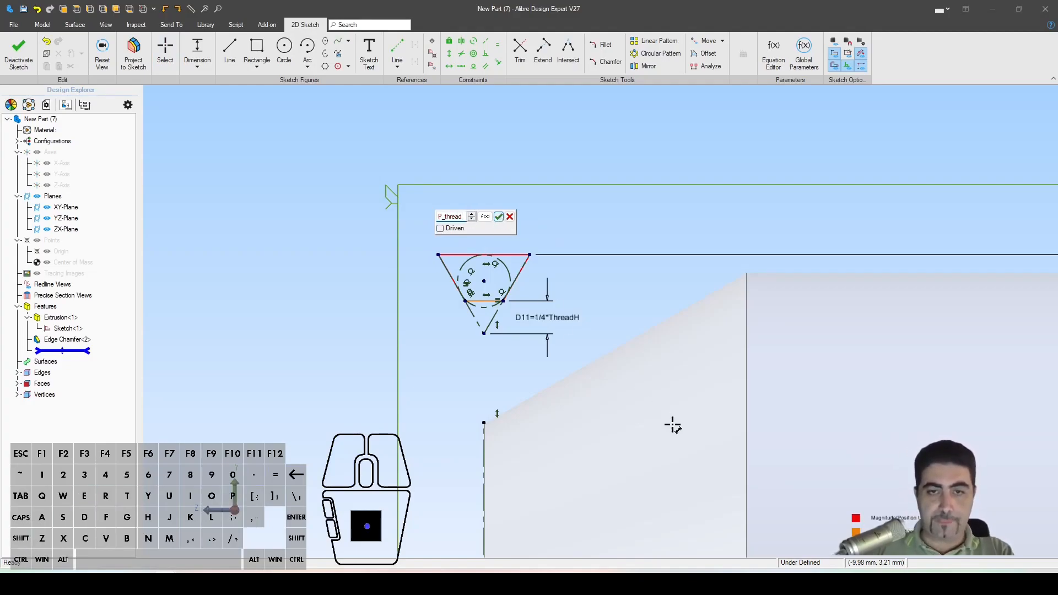
{"action": "key", "text": "Escape"}
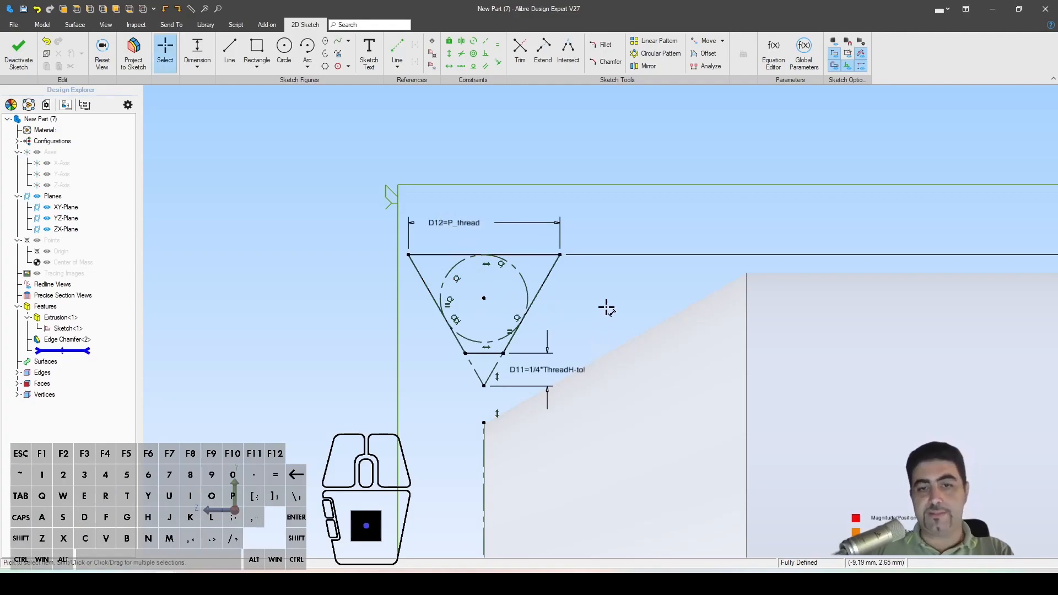
{"action": "scroll", "coordinate": [286, 319], "scroll_direction": "down", "scroll_amount": 1}
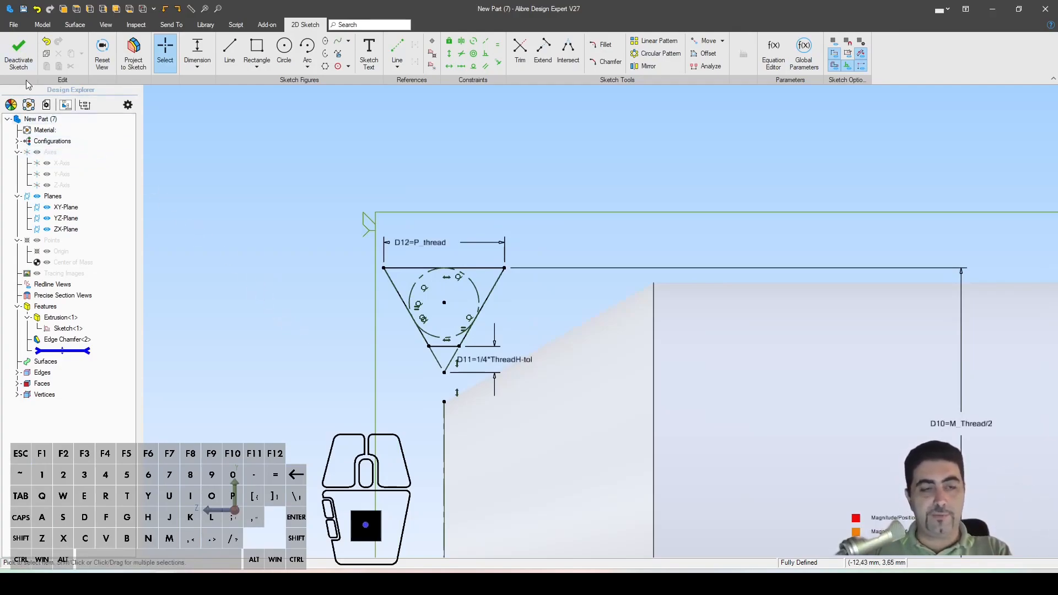
{"action": "left_click", "coordinate": [19, 53]}
Start a helical cut with the thread profile sketch, using the core's cylindrical face as the axis
{"action": "scroll", "coordinate": [407, 261], "scroll_direction": "down", "scroll_amount": 2}
{"action": "middle_click_drag", "start_coordinate": [417, 271], "coordinate": [331, 251]}
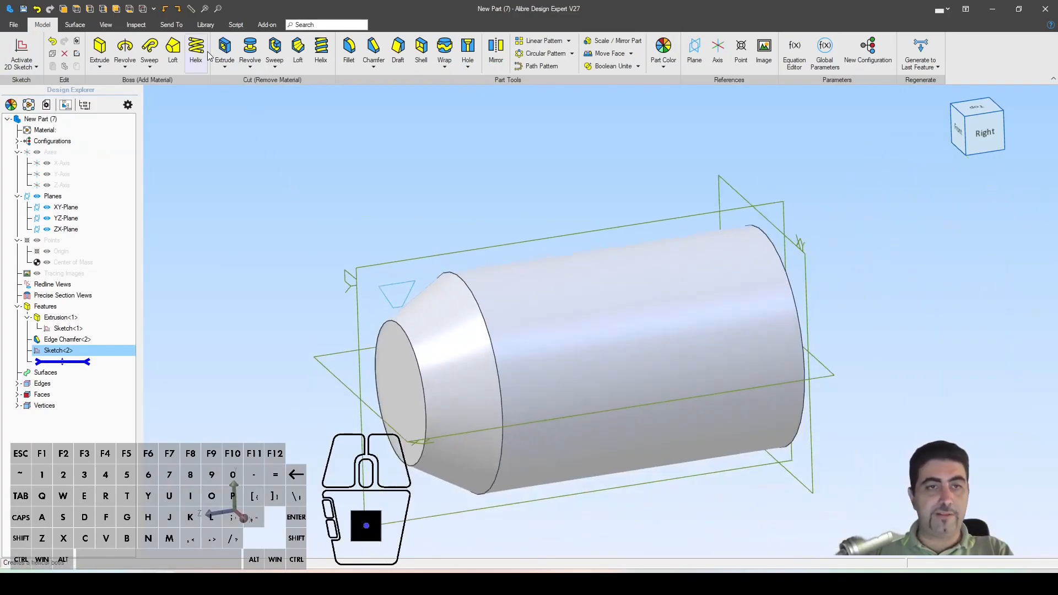
{"action": "left_click", "coordinate": [320, 51]}
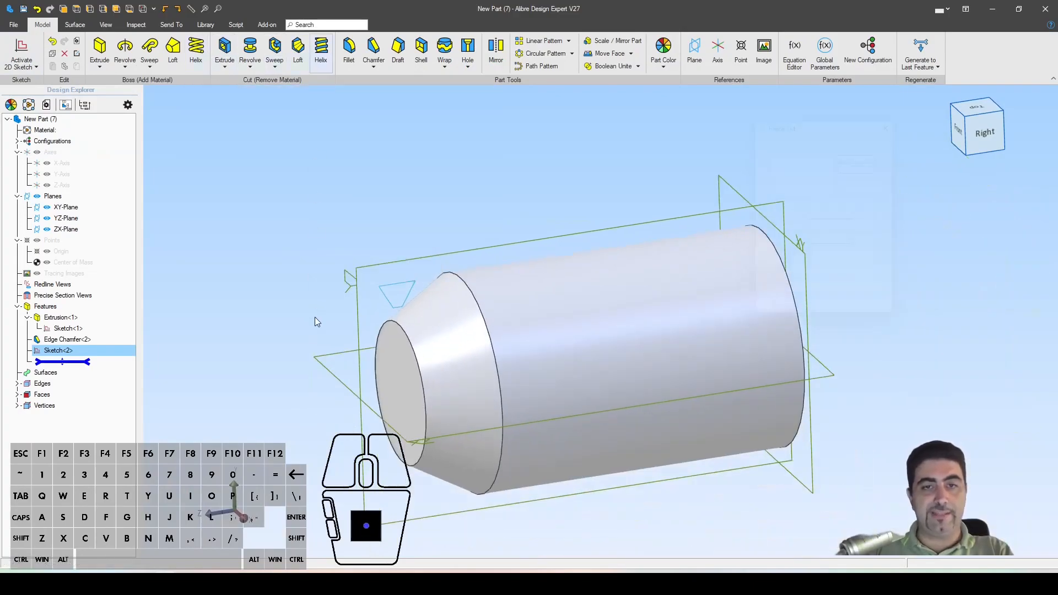
{"action": "scroll", "coordinate": [706, 298], "scroll_direction": "up", "scroll_amount": 2}
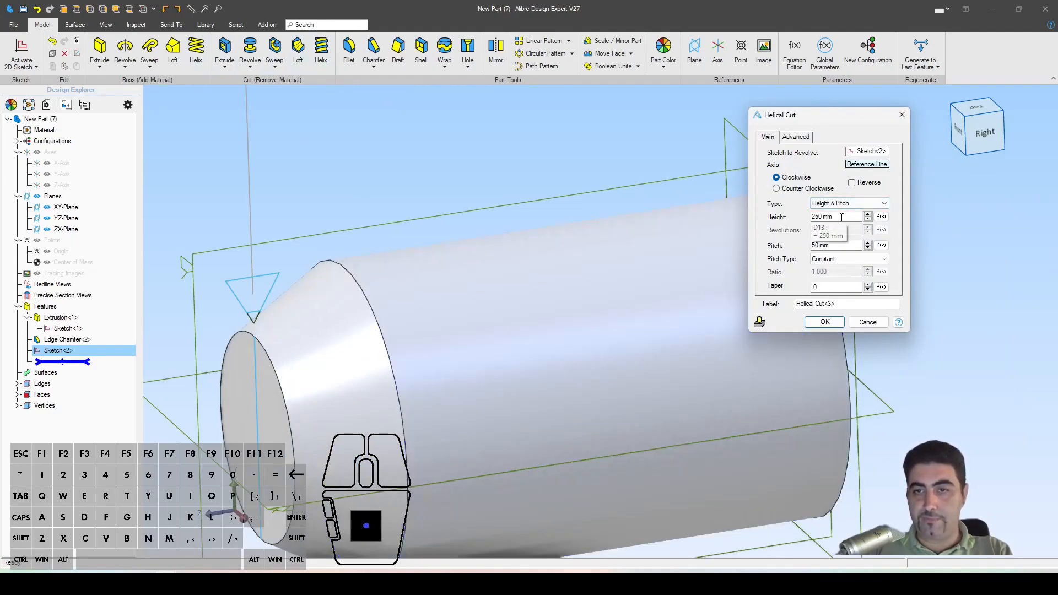
{"action": "left_click", "coordinate": [862, 165]}
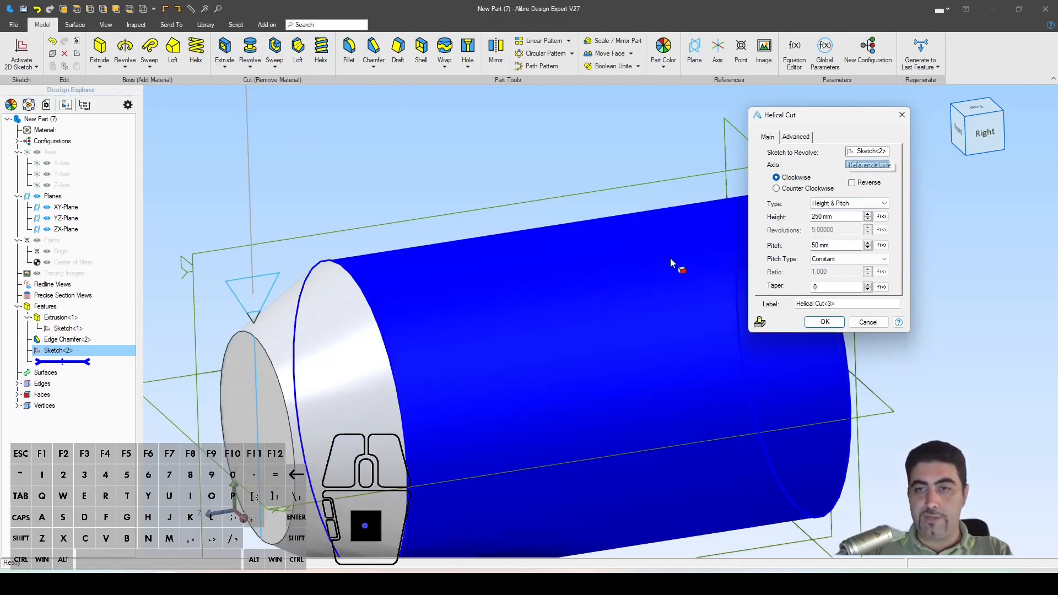
{"action": "left_click", "coordinate": [476, 295]}
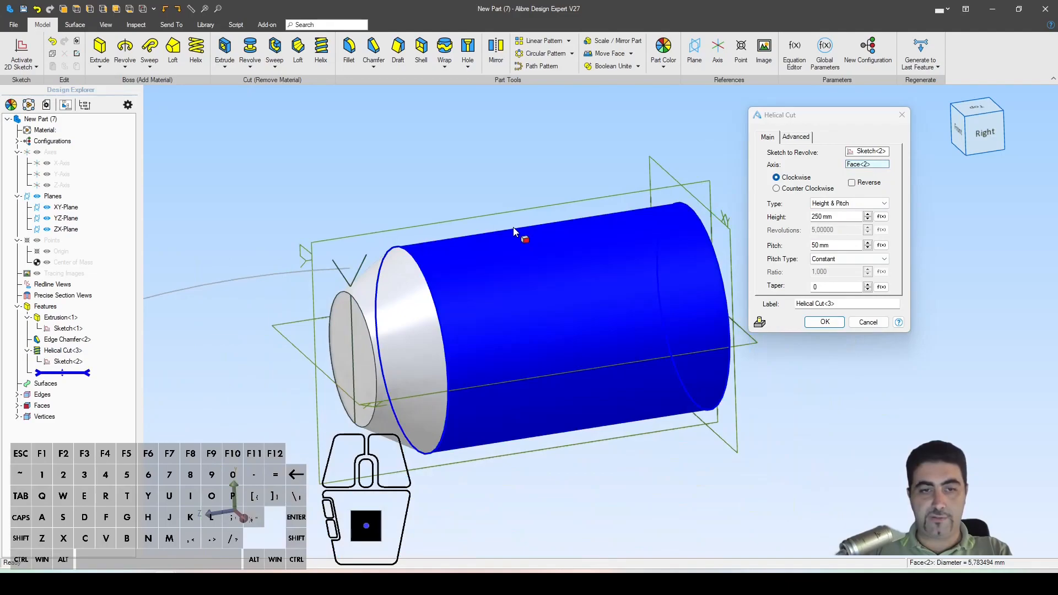
Check which way the helix preview runs and reverse the helical cut so it goes along the core
{"action": "scroll", "coordinate": [503, 276], "scroll_direction": "down", "scroll_amount": 5}
{"action": "scroll", "coordinate": [447, 306], "scroll_direction": "down", "scroll_amount": 5}
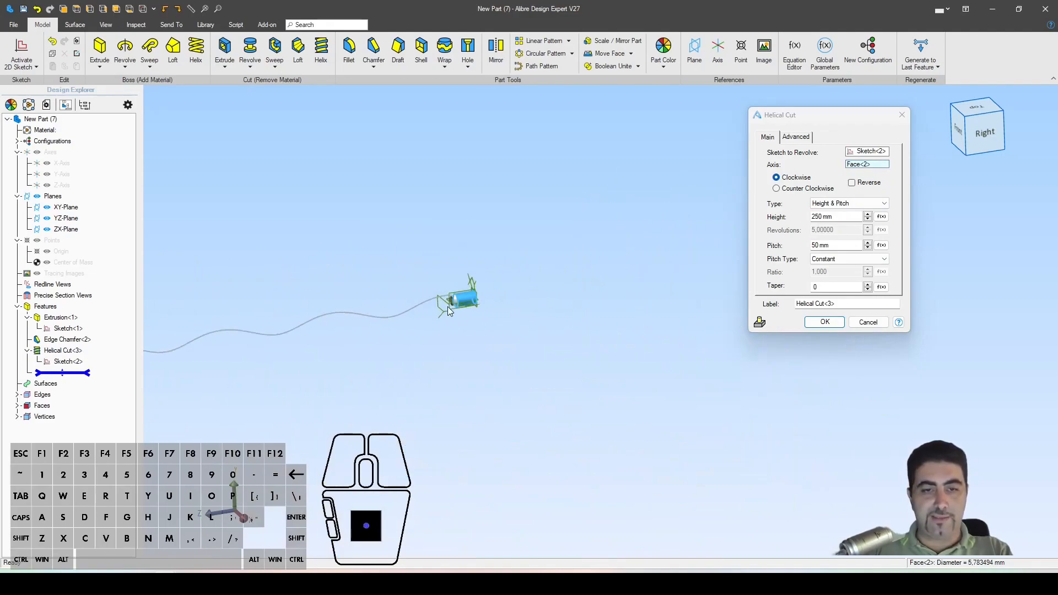
{"action": "scroll", "coordinate": [448, 316], "scroll_direction": "up", "scroll_amount": 8}
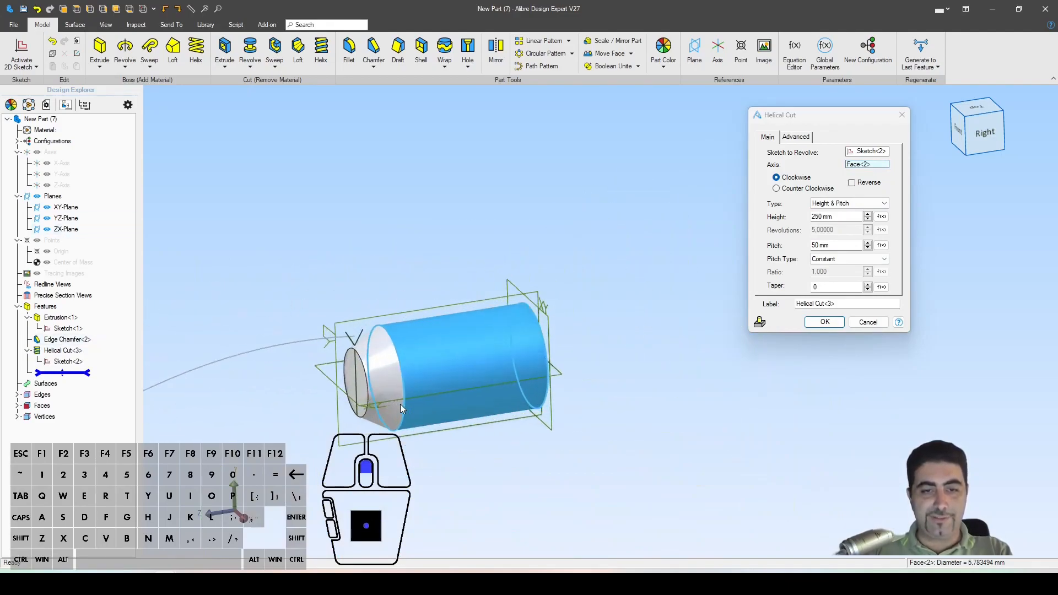
{"action": "scroll", "coordinate": [444, 329], "scroll_direction": "up", "scroll_amount": 2}
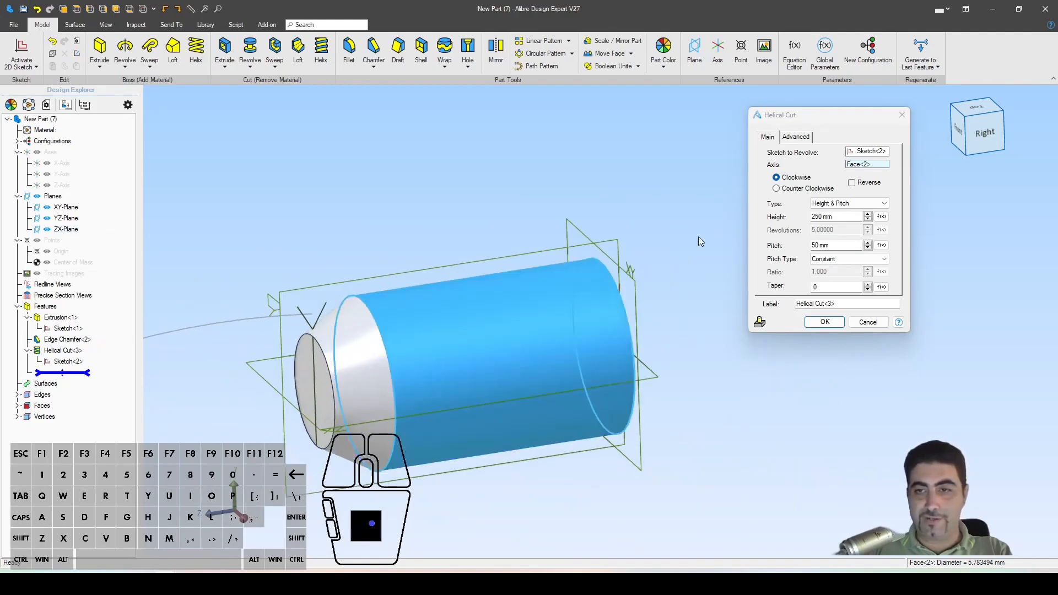
{"action": "left_click", "coordinate": [851, 183]}
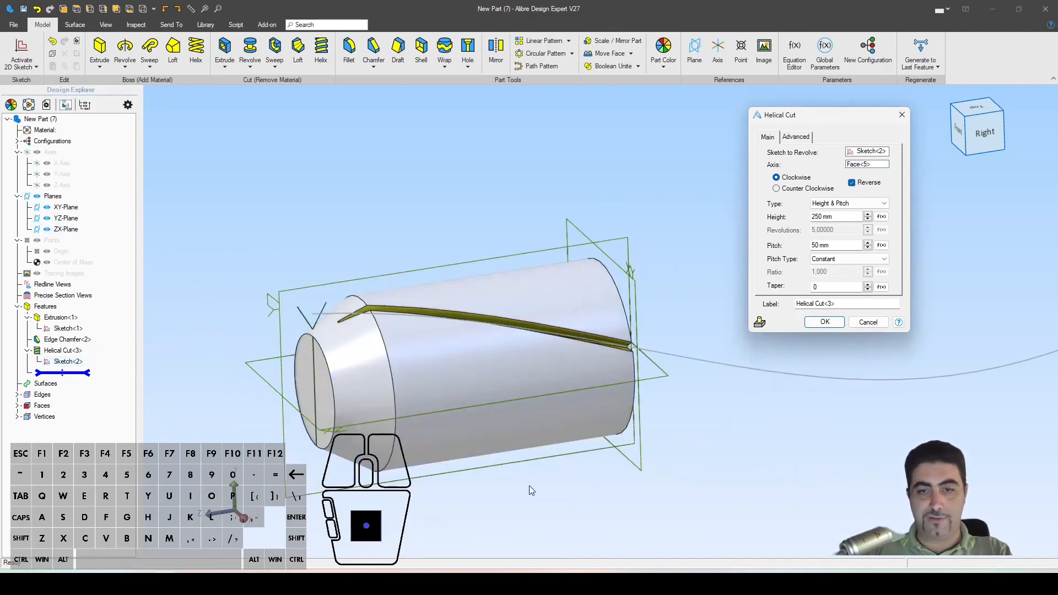
Set the helical cut's height to the equation Len+2*P_Thread
{"action": "triple_click", "coordinate": [835, 220]}
{"action": "type", "text": "L"}
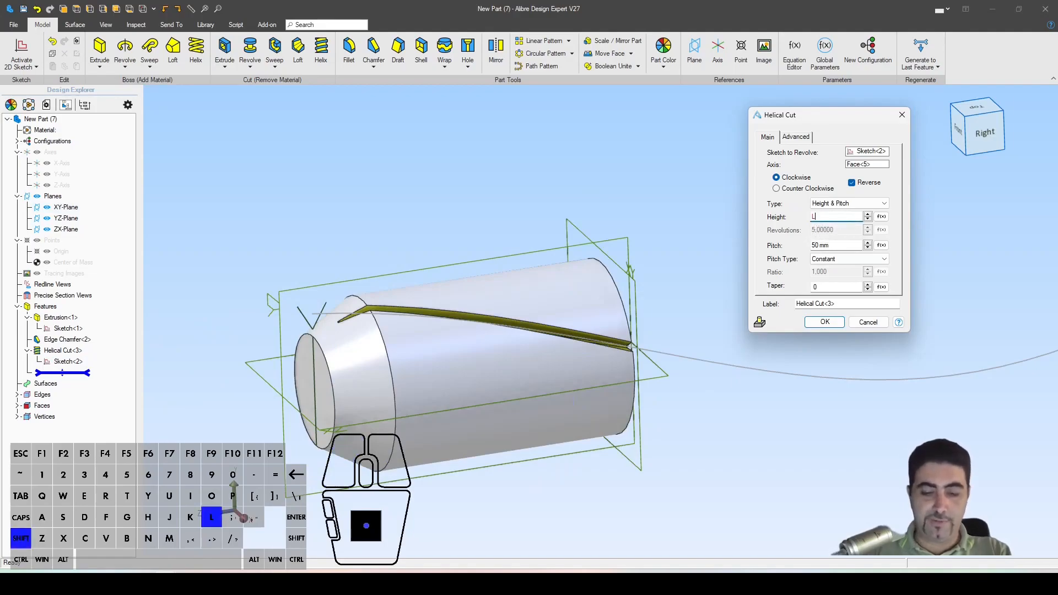
{"action": "type", "text": "EN"}
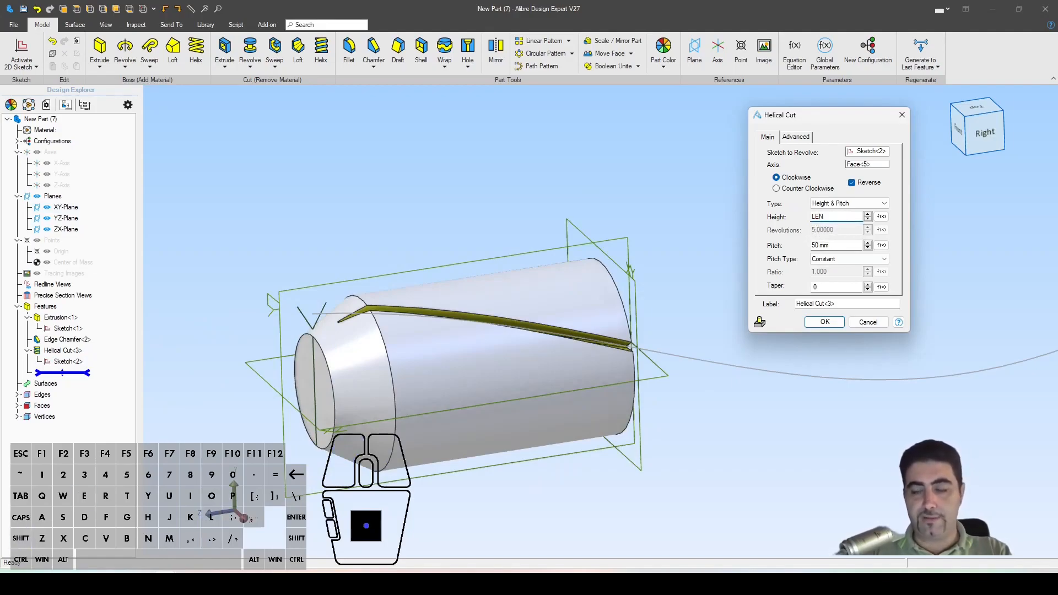
{"action": "key", "text": "BackSpace"}
{"action": "key", "text": "BackSpace"}
{"action": "type", "text": "en"}
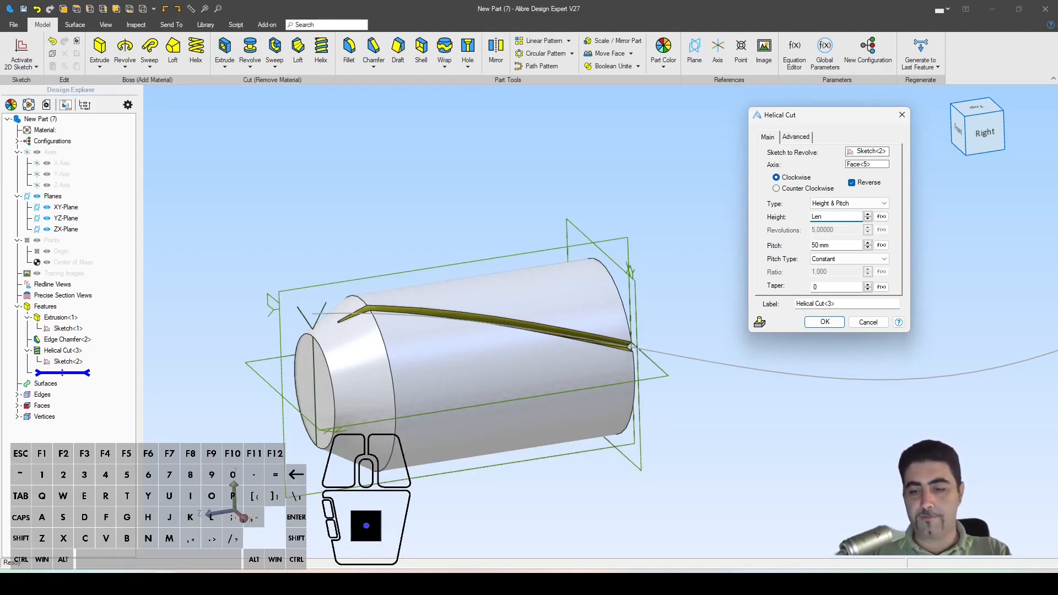
{"action": "type", "text": "+"}
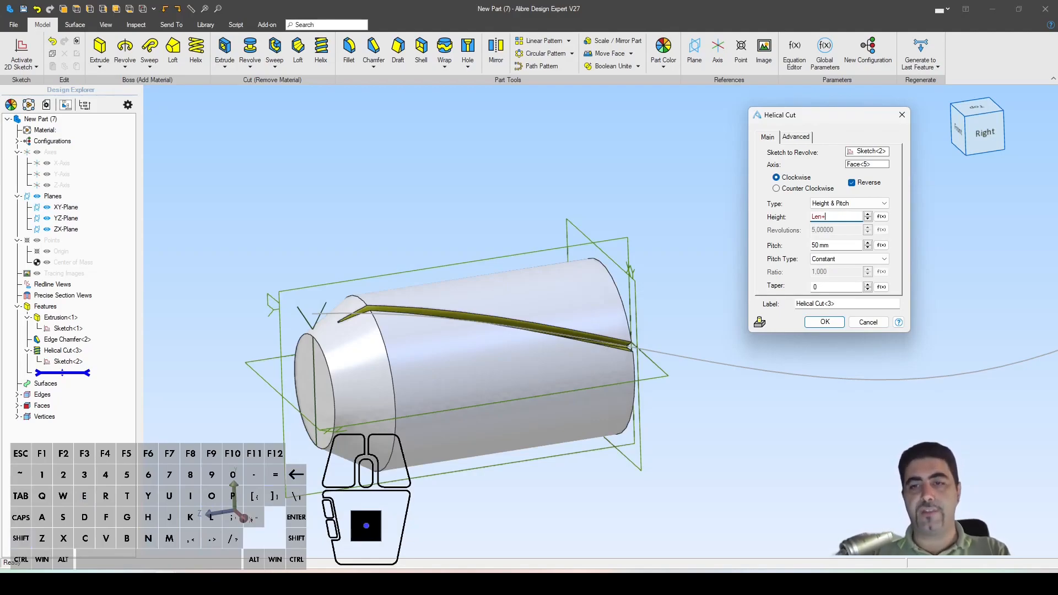
{"action": "type", "text": "2"}
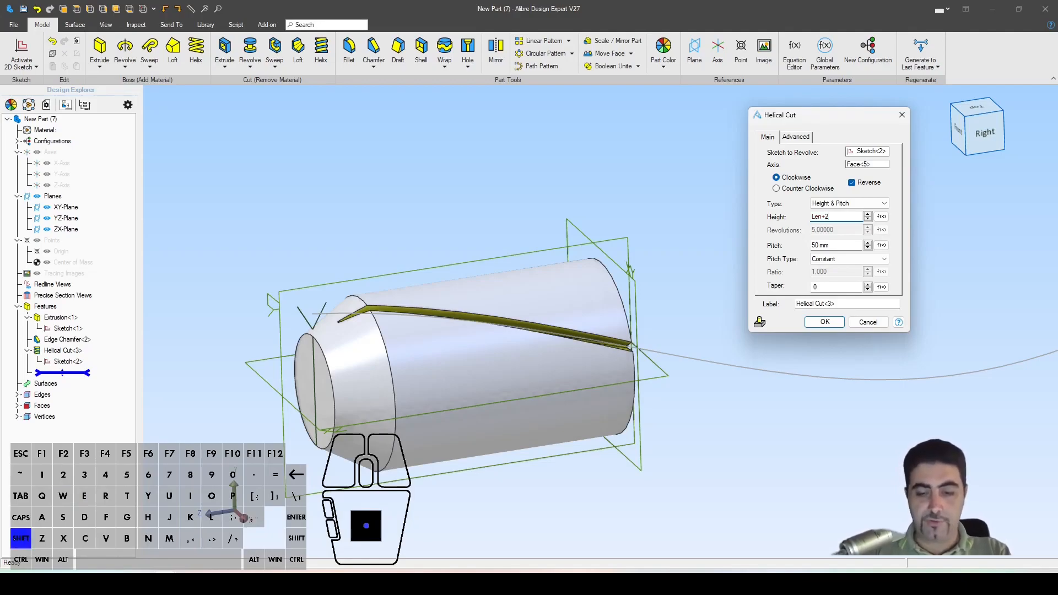
{"action": "type", "text": "*P_"}
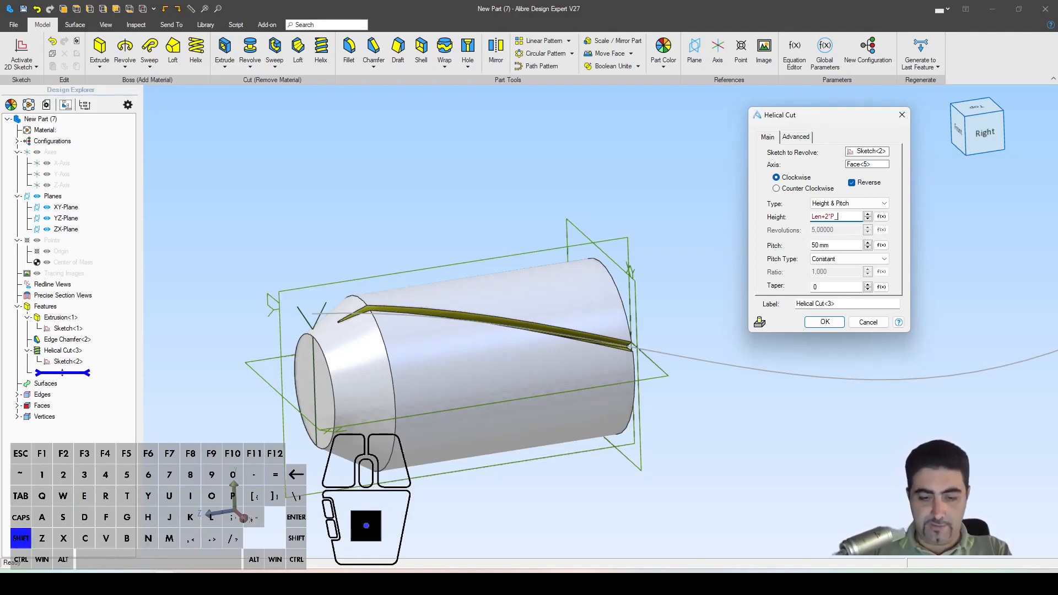
{"action": "type", "text": "Thread"}
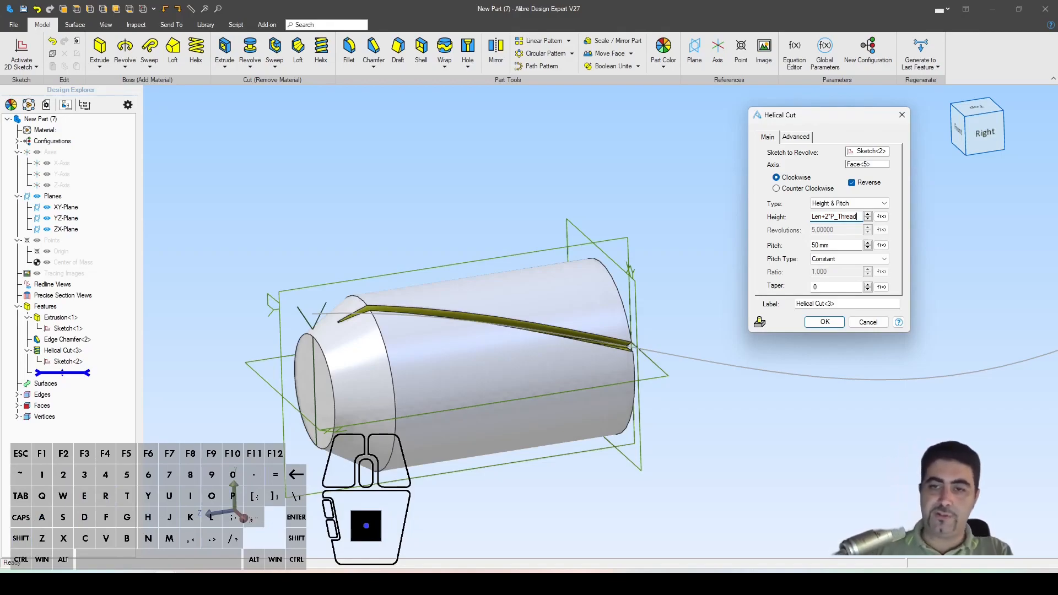
Set the helical cut's pitch to P_Thread and finish the cut
{"action": "left_click", "coordinate": [836, 246]}
{"action": "left_click_drag", "start_coordinate": [836, 245], "coordinate": [811, 250]}
{"action": "type", "text": "P_"}
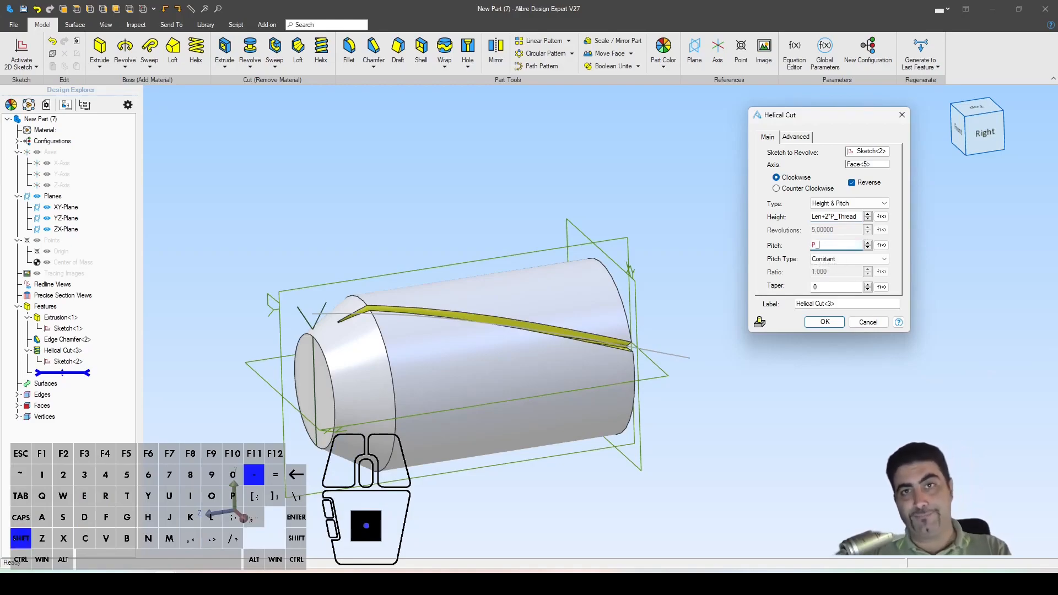
{"action": "type", "text": "Thread"}
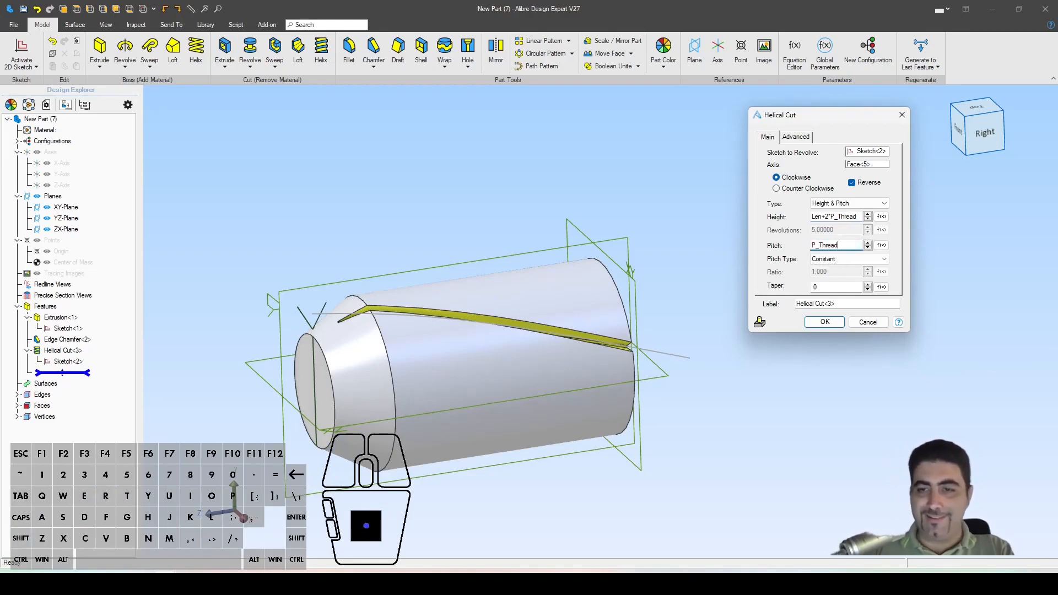
{"action": "left_click", "coordinate": [829, 286]}
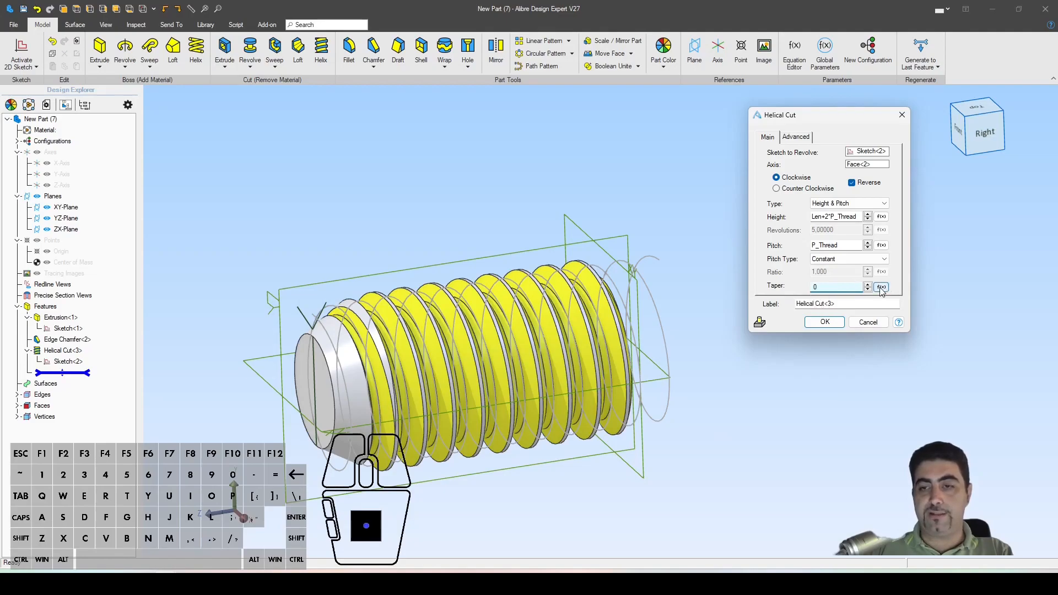
{"action": "left_click", "coordinate": [824, 324]}
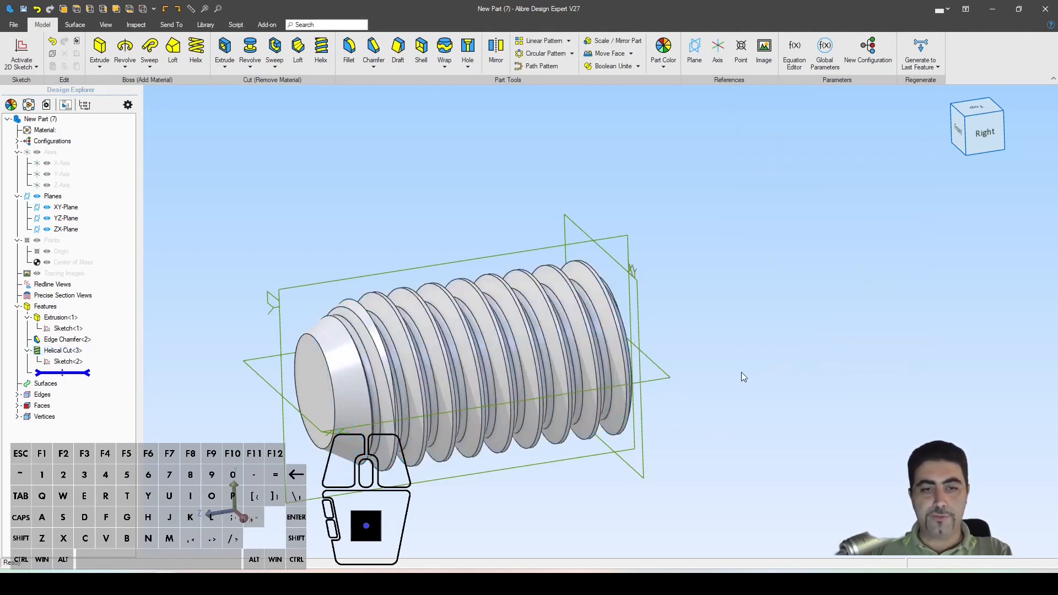
Hide the reference planes and examine the cut thread on the core from several sides
{"action": "middle_click_drag", "start_coordinate": [711, 377], "coordinate": [687, 366]}
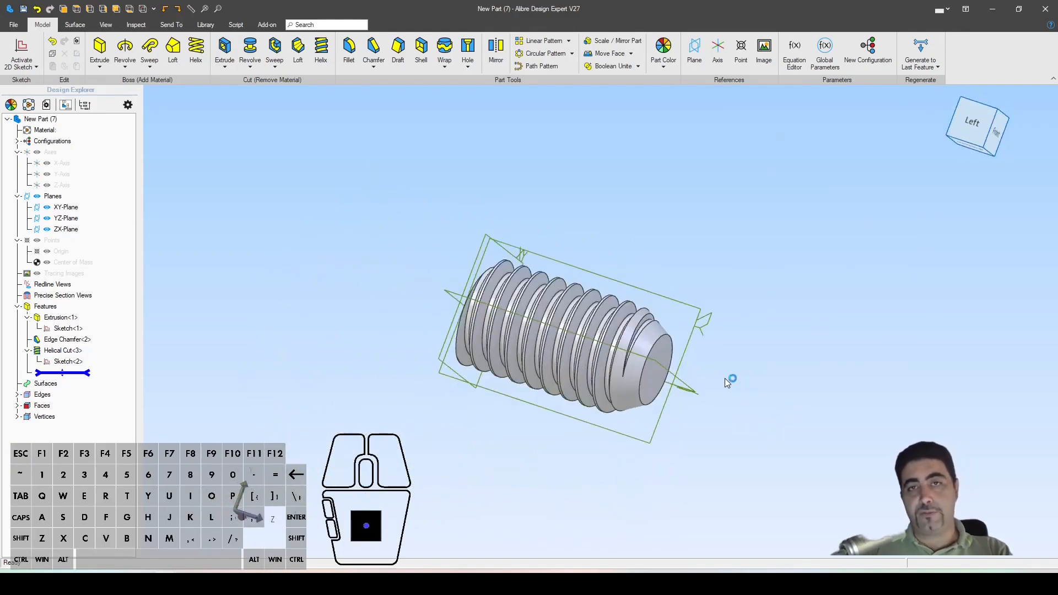
{"action": "middle_click_drag", "start_coordinate": [713, 369], "coordinate": [734, 387]}
{"action": "key", "text": "alt+3"}
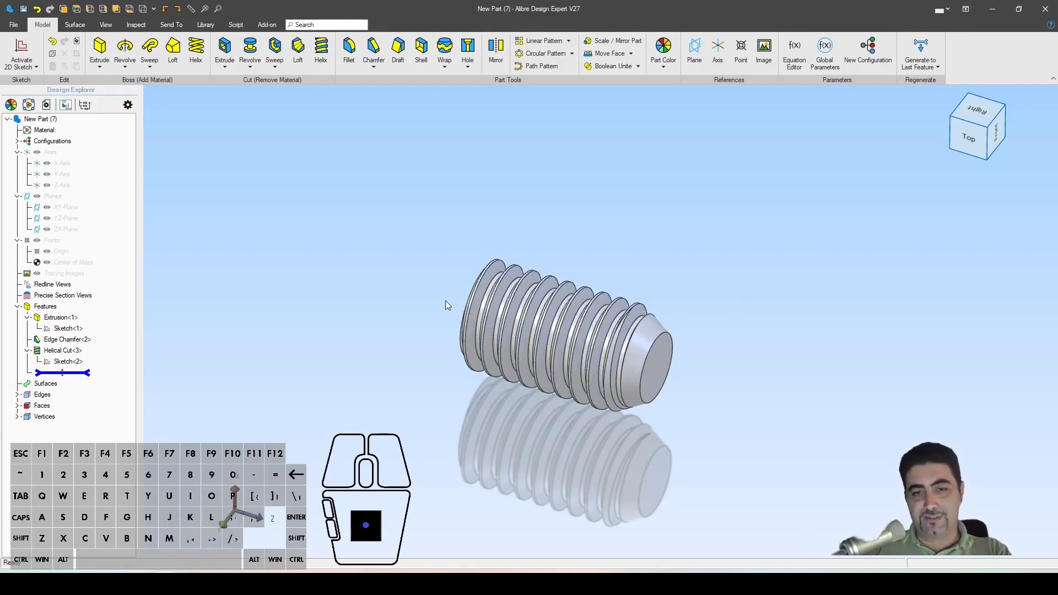
{"action": "middle_click_drag", "start_coordinate": [439, 300], "coordinate": [451, 297]}
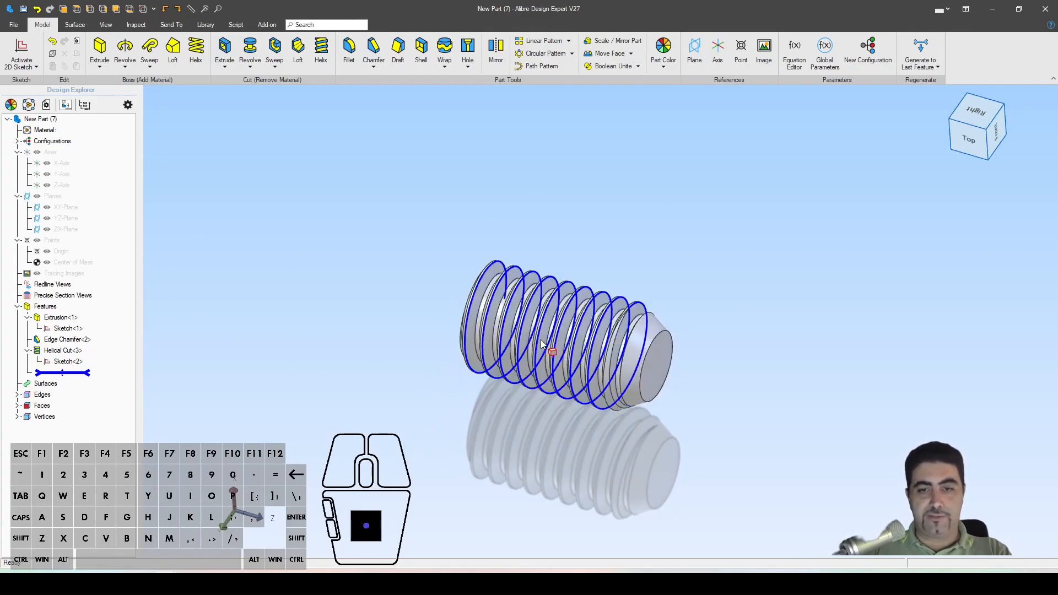
{"action": "middle_click_drag", "start_coordinate": [540, 339], "coordinate": [540, 346]}
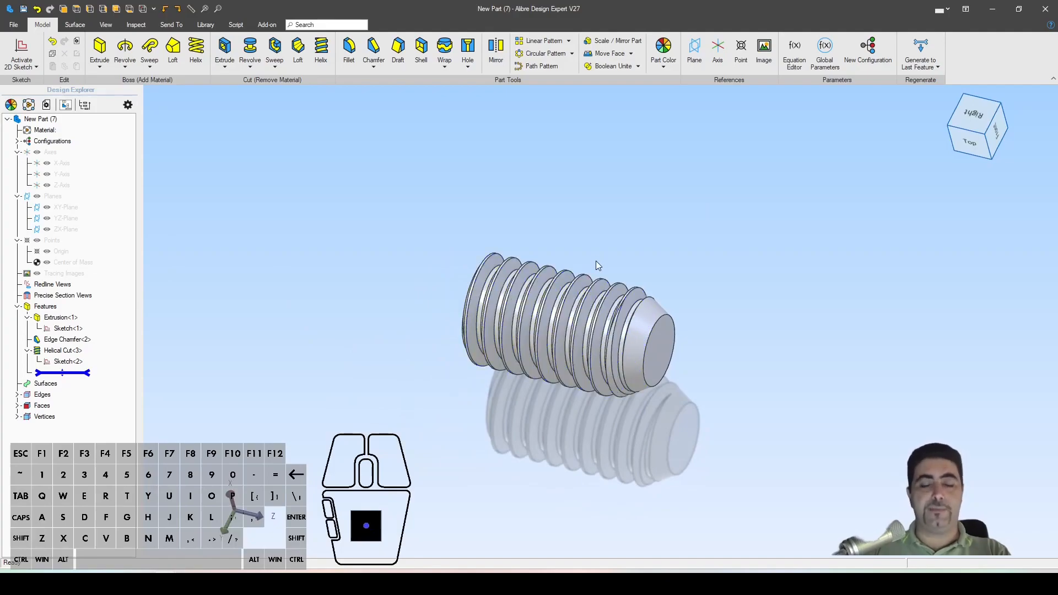
{"action": "scroll", "coordinate": [574, 269], "scroll_direction": "up", "scroll_amount": 2}
{"action": "middle_click_drag", "start_coordinate": [582, 333], "coordinate": [577, 330]}
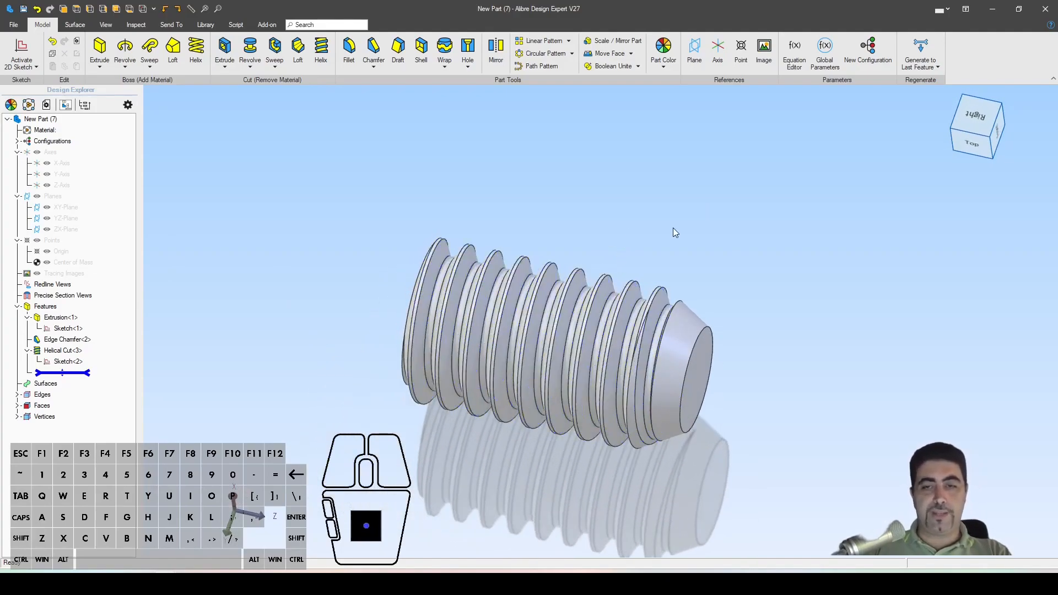
Mark the parameters M_thread, P_Thread, ThreadH and tol as favorites in the equation editor
{"action": "left_click", "coordinate": [794, 52]}
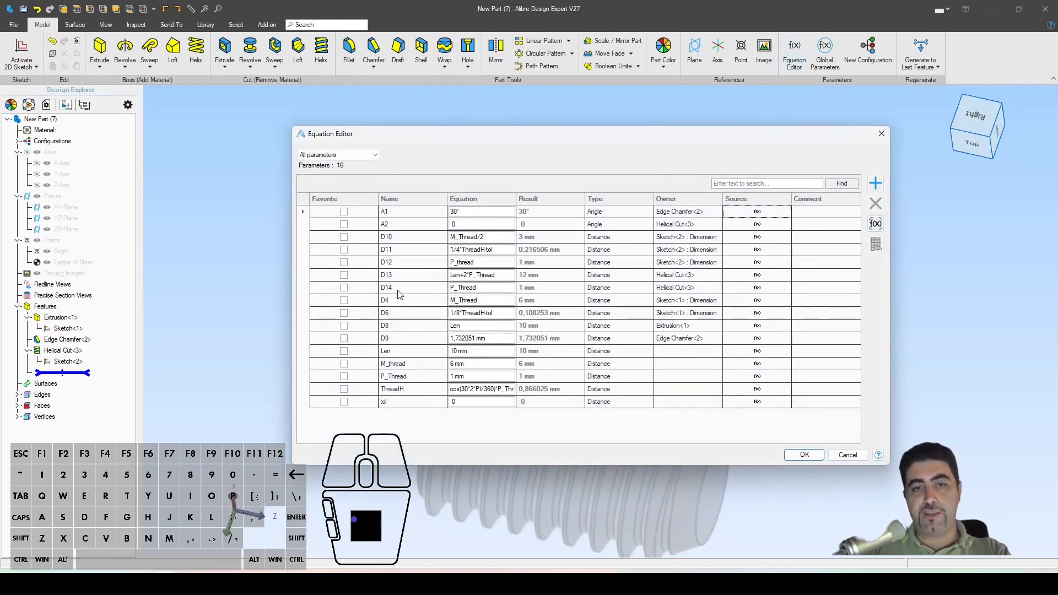
{"action": "left_click", "coordinate": [343, 364]}
{"action": "left_click", "coordinate": [344, 376]}
{"action": "left_click", "coordinate": [344, 389]}
{"action": "left_click", "coordinate": [343, 402]}
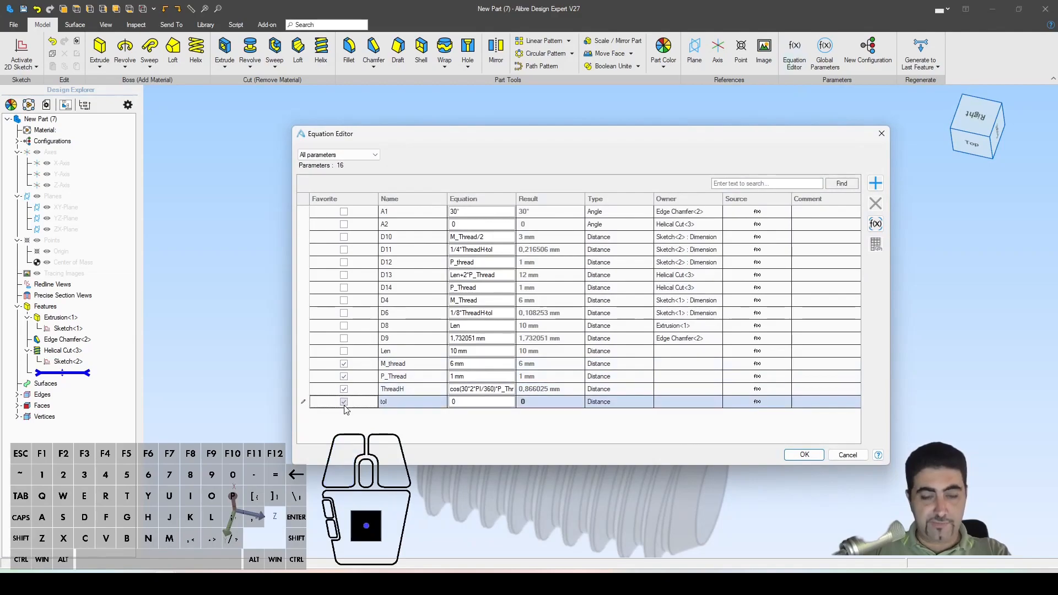
Sort the parameters with the favorites first and remove ThreadH from the favorites
{"action": "left_click", "coordinate": [348, 158]}
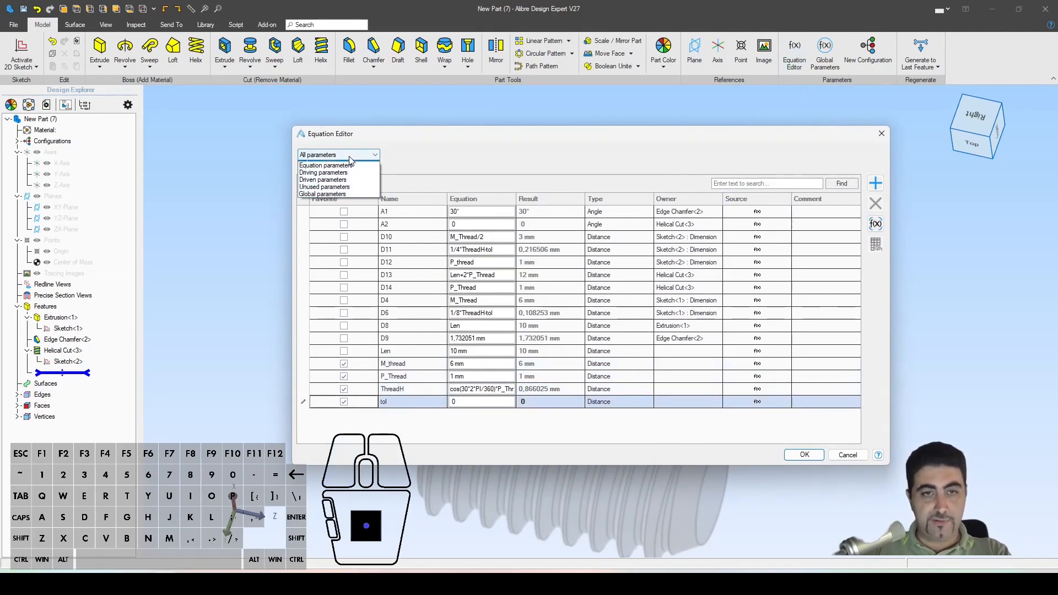
{"action": "left_click", "coordinate": [349, 157]}
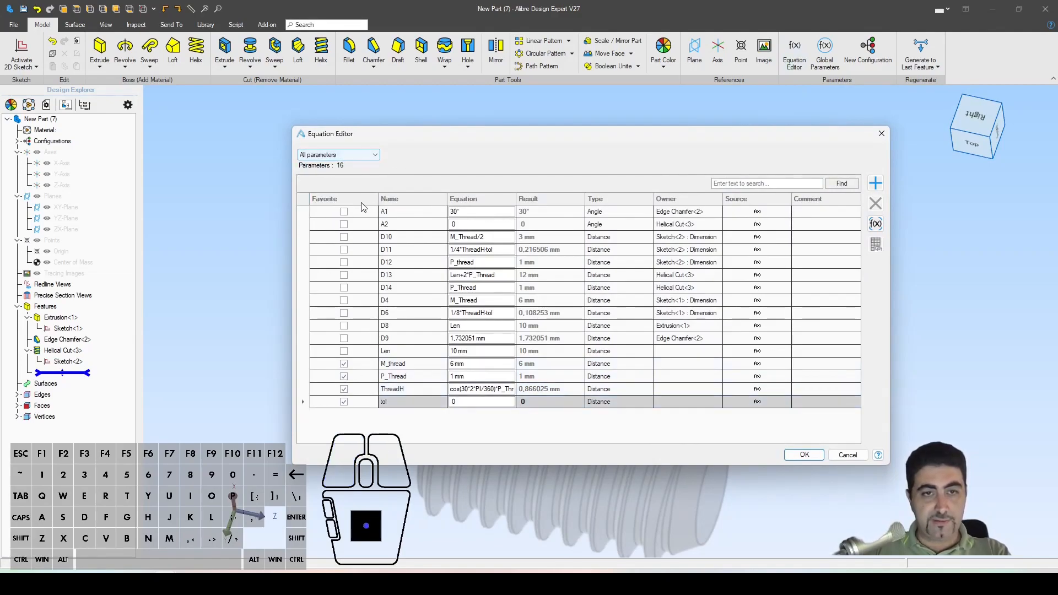
{"action": "left_click", "coordinate": [360, 199]}
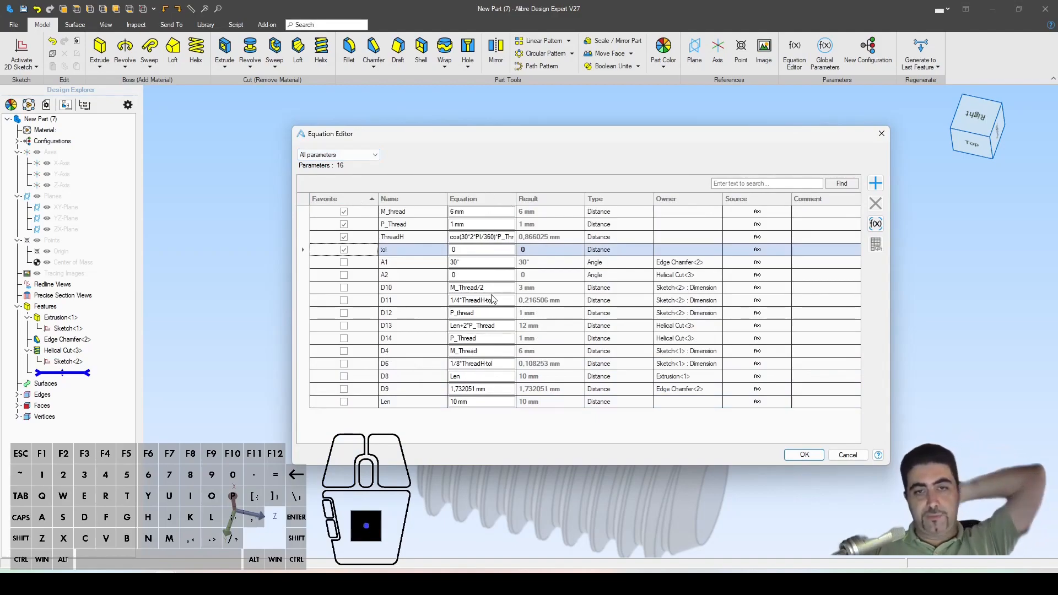
{"action": "left_click", "coordinate": [344, 237]}
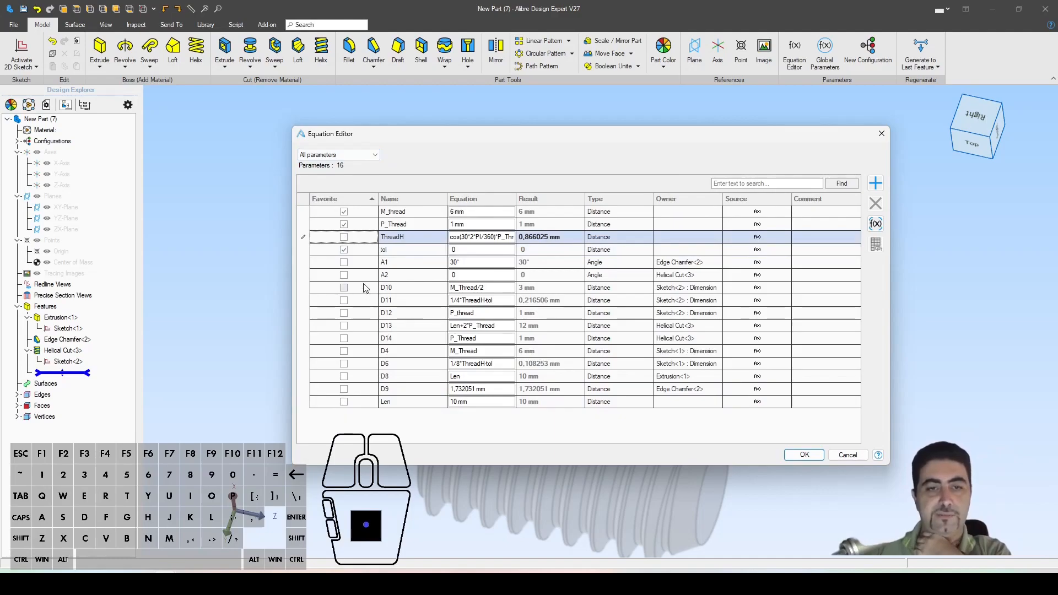
{"action": "left_click", "coordinate": [348, 198]}
{"action": "left_click", "coordinate": [349, 198]}
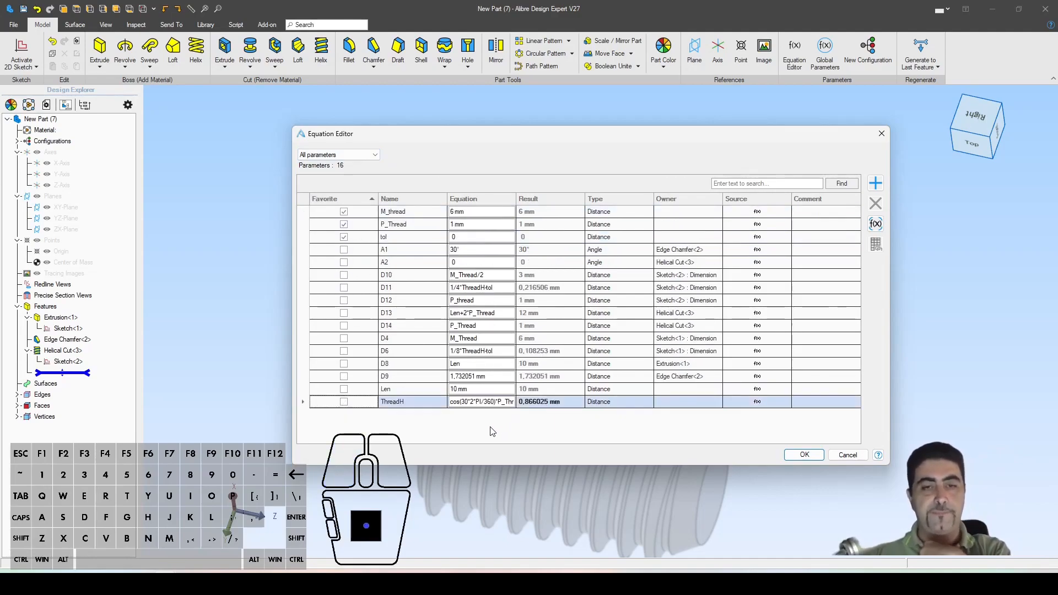
Set M_thread to 1 mm and P_Thread to .2 mm and apply the new thread size to the model
{"action": "left_click", "coordinate": [482, 212]}
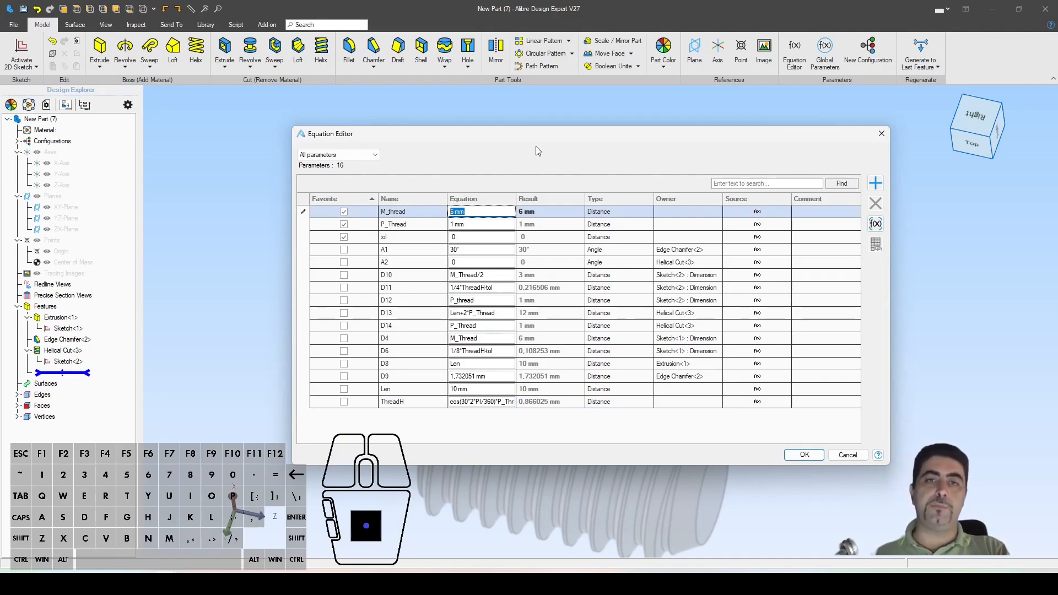
{"action": "type", "text": "1"}
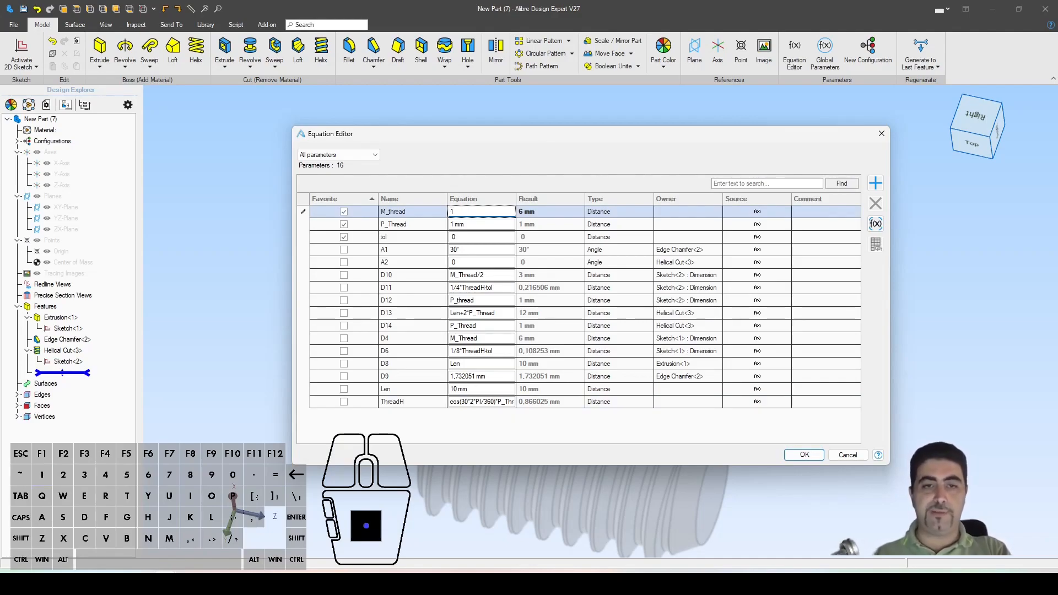
{"action": "left_click", "coordinate": [480, 224]}
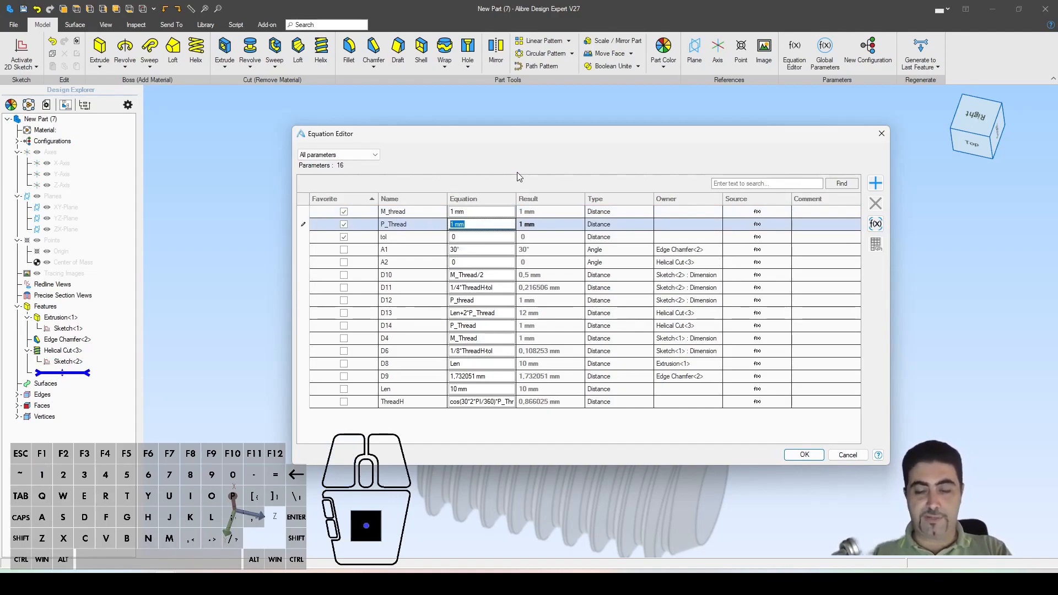
{"action": "type", "text": "2"}
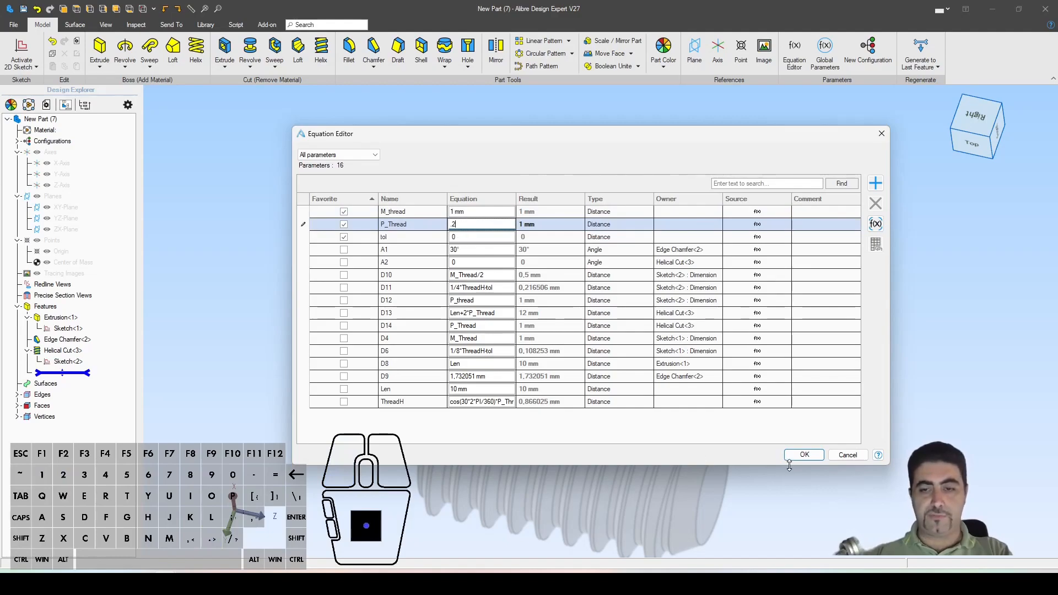
{"action": "left_click", "coordinate": [804, 454]}
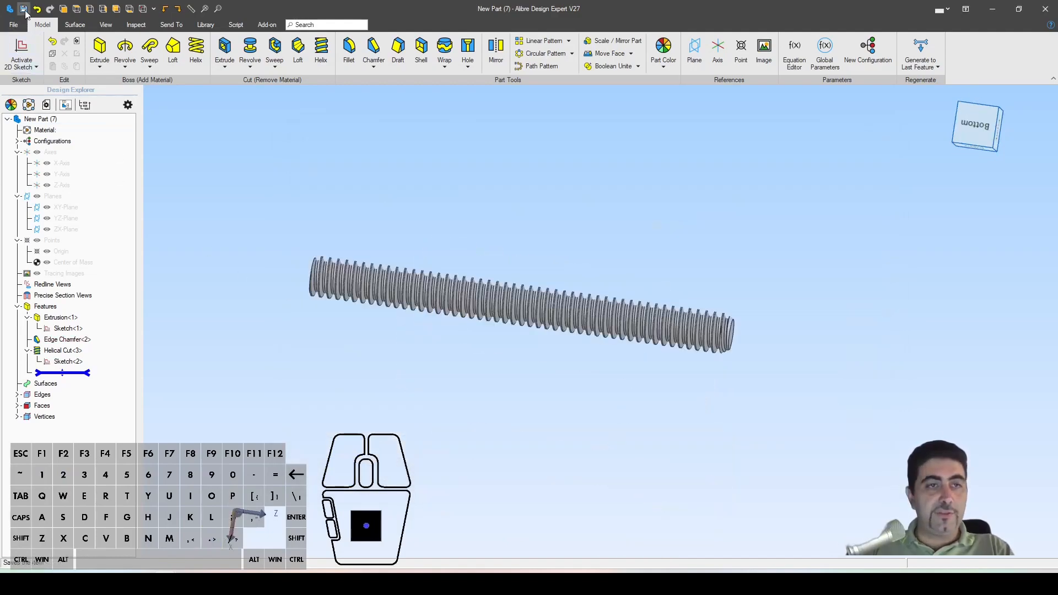
Save the part as Boolean Tap in the Example folder under Ex Machina, Projects, Alibre Designs
{"action": "left_click", "coordinate": [23, 9]}
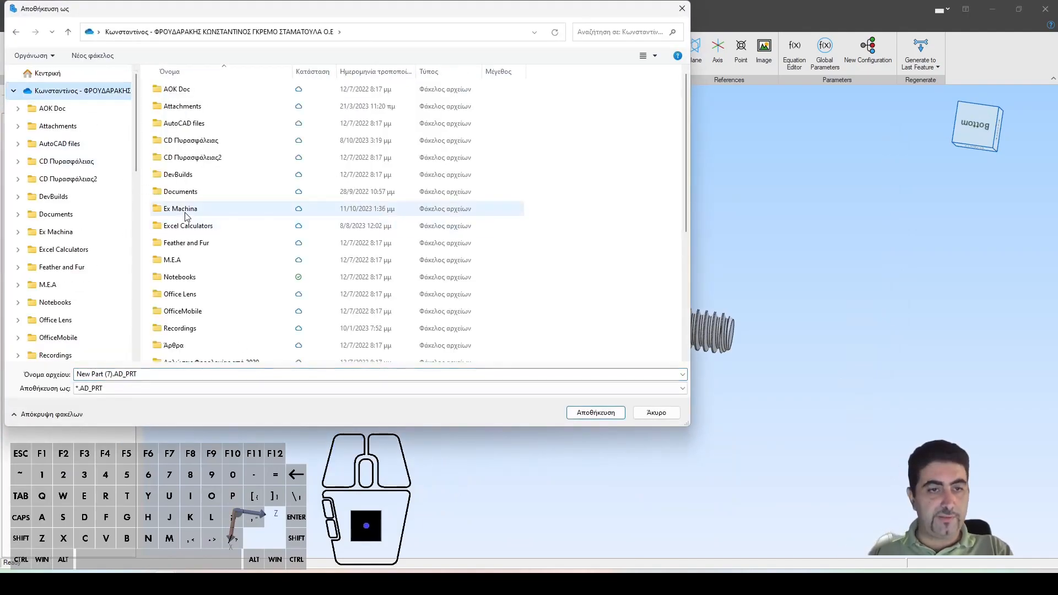
{"action": "left_click", "coordinate": [164, 206]}
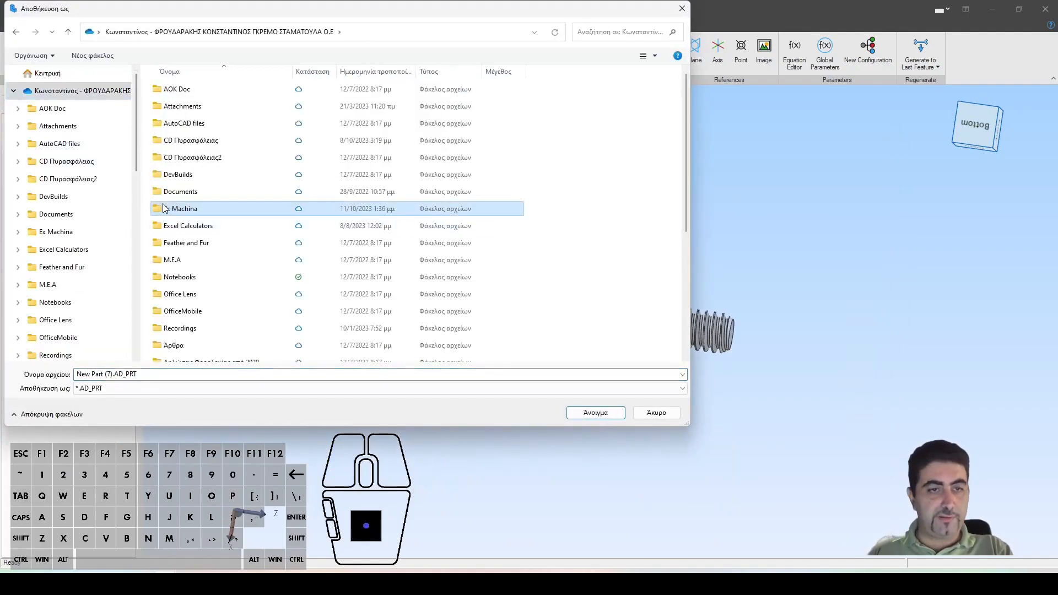
{"action": "double_click", "coordinate": [164, 208]}
{"action": "left_click", "coordinate": [207, 160]}
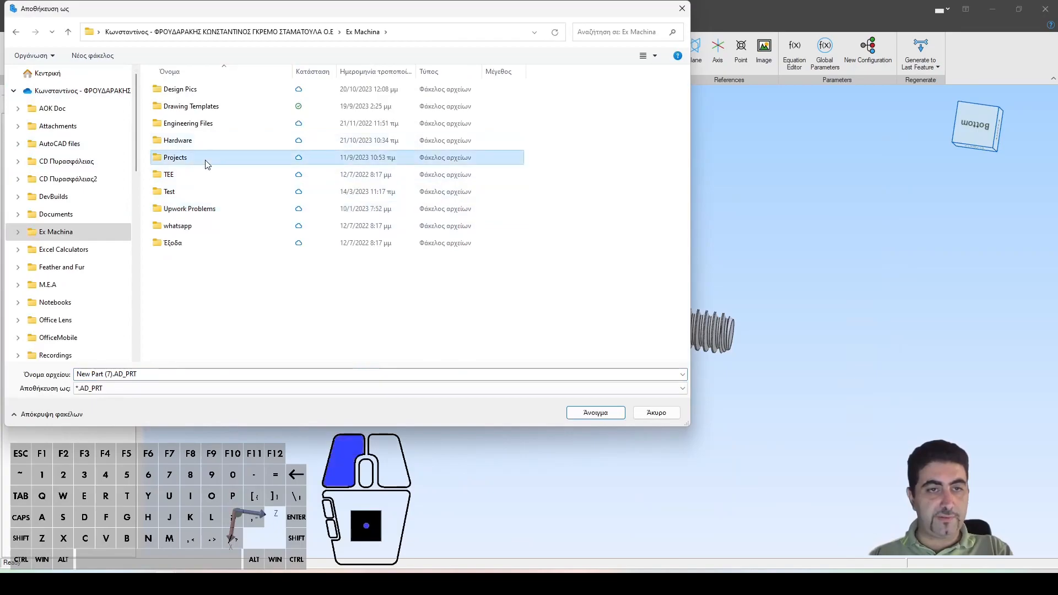
{"action": "double_click", "coordinate": [206, 165]}
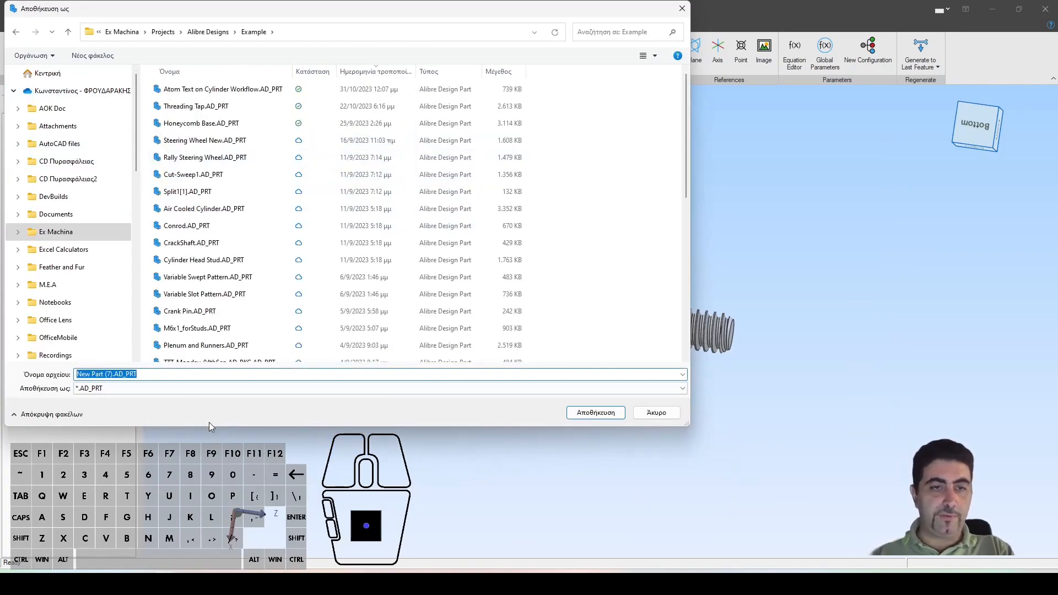
{"action": "key", "text": "shift"}
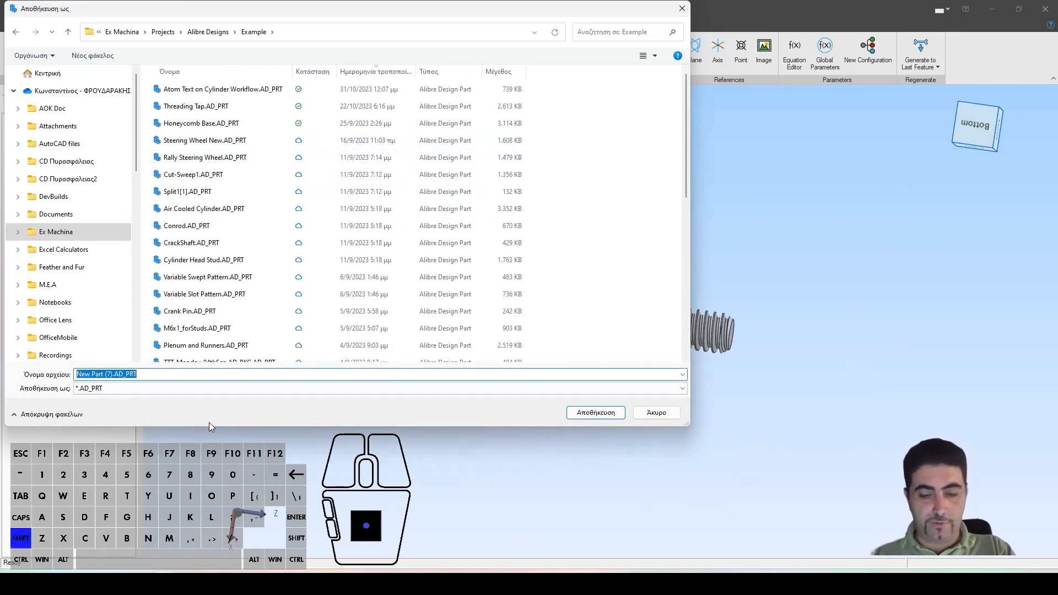
{"action": "type", "text": "Bo"}
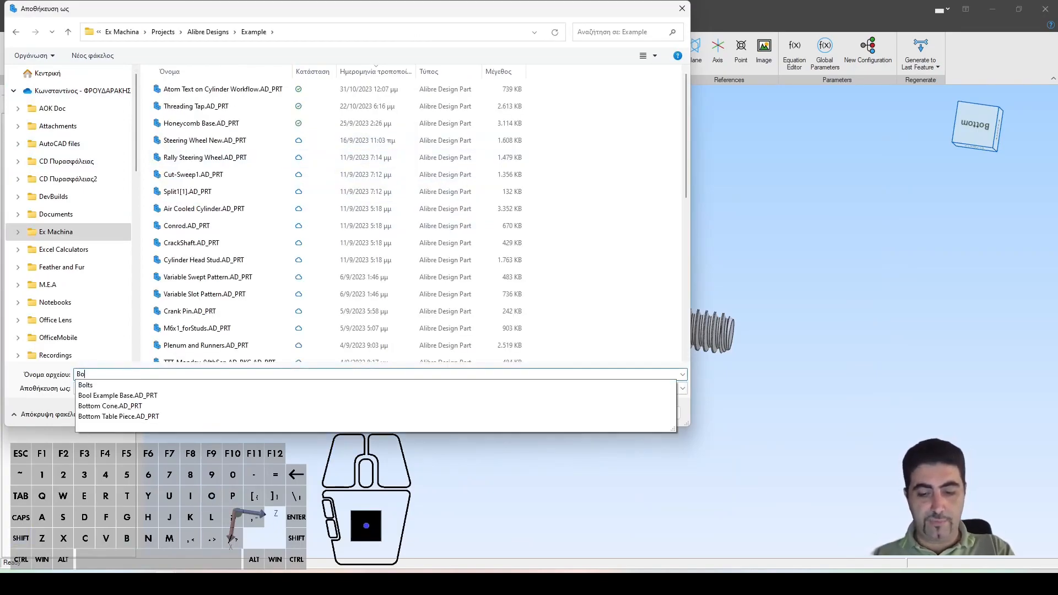
{"action": "type", "text": "olean Tap"}
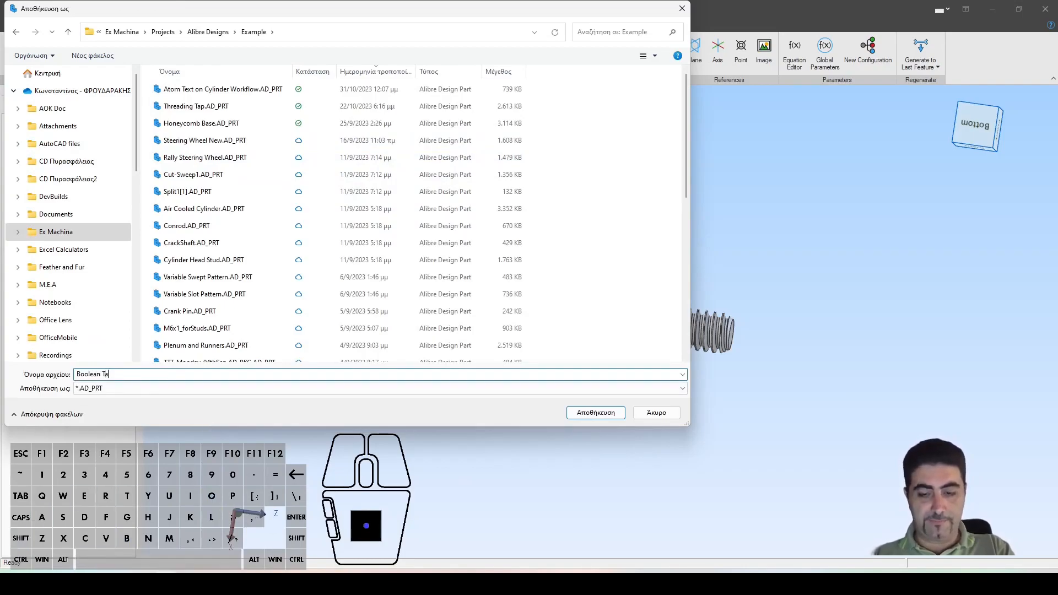
{"action": "key", "text": "Return"}
Start adding the part to the library and include the equation parameters P_Thread, M_thread and Len
{"action": "left_click", "coordinate": [204, 25]}
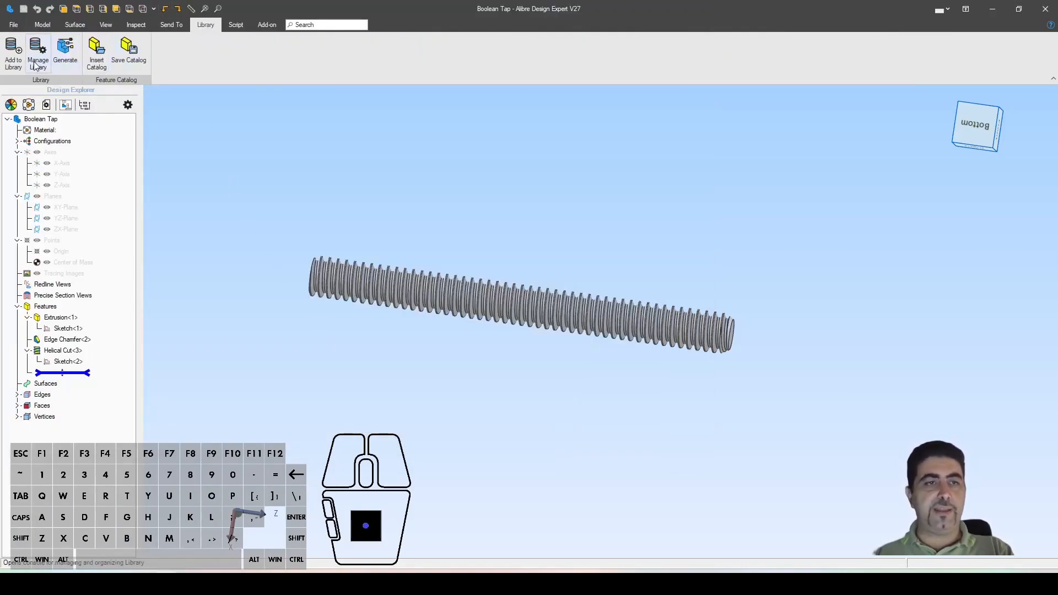
{"action": "left_click", "coordinate": [12, 61]}
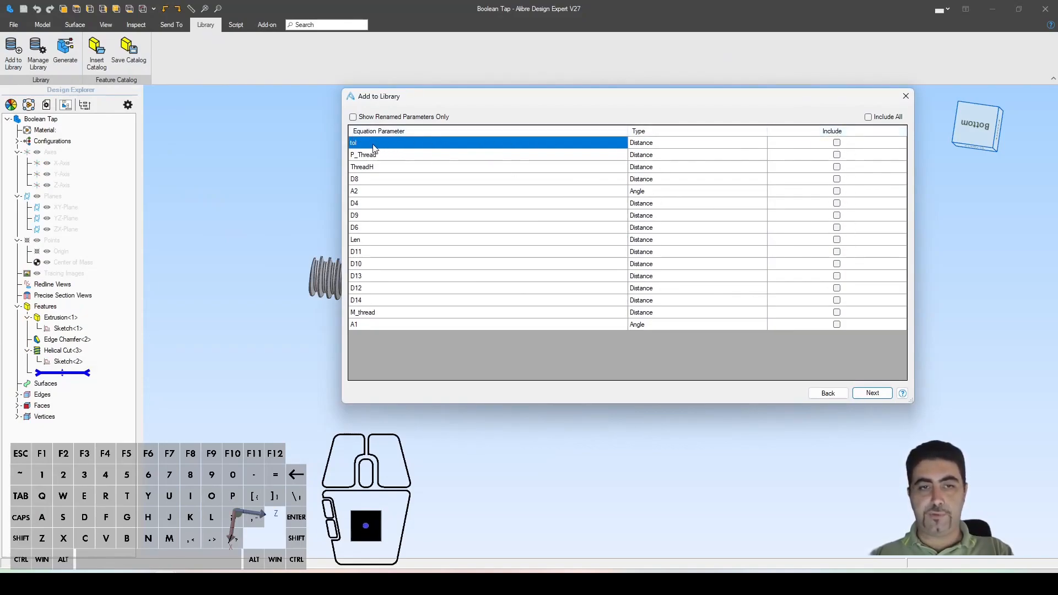
{"action": "left_click", "coordinate": [836, 157]}
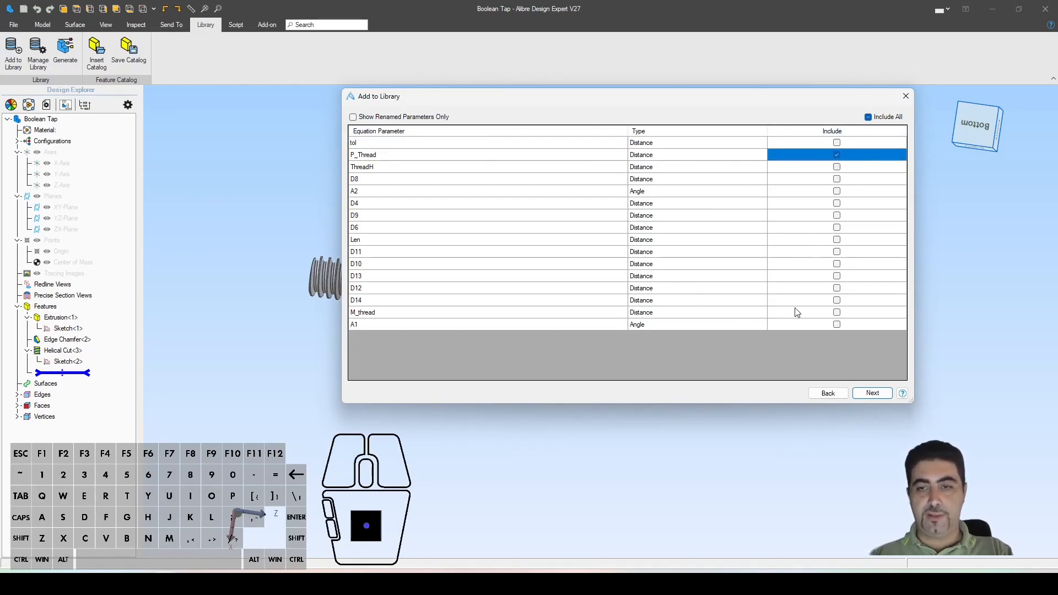
{"action": "left_click", "coordinate": [836, 312]}
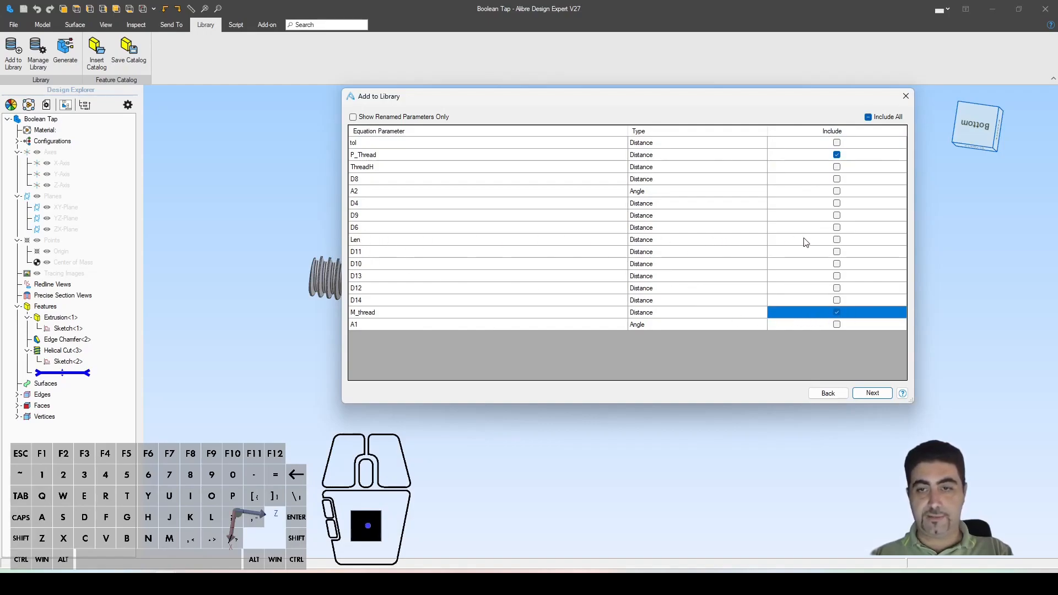
{"action": "left_click", "coordinate": [835, 241]}
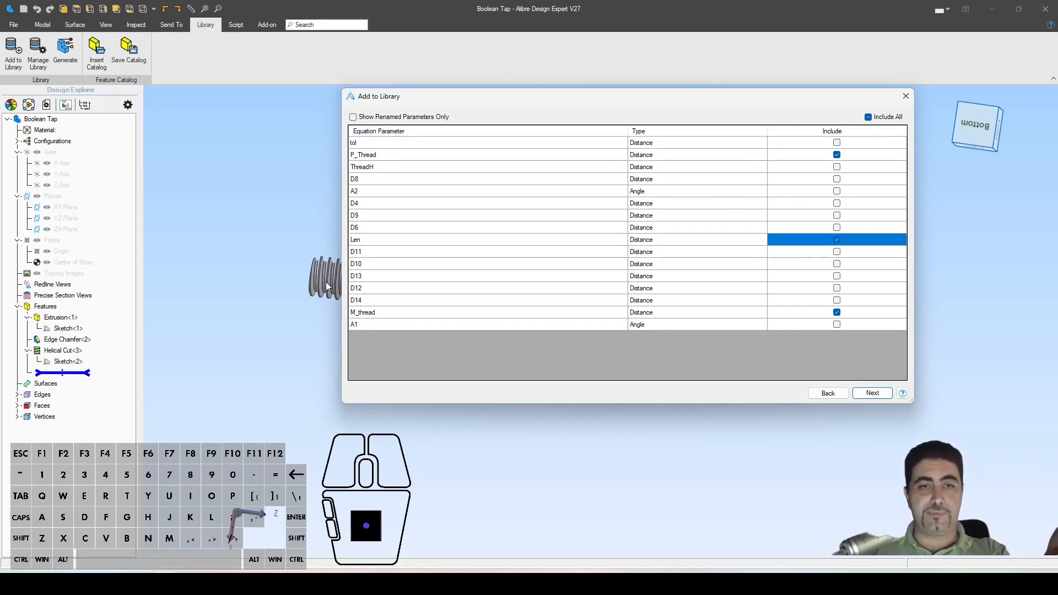
{"action": "left_click", "coordinate": [872, 394]}
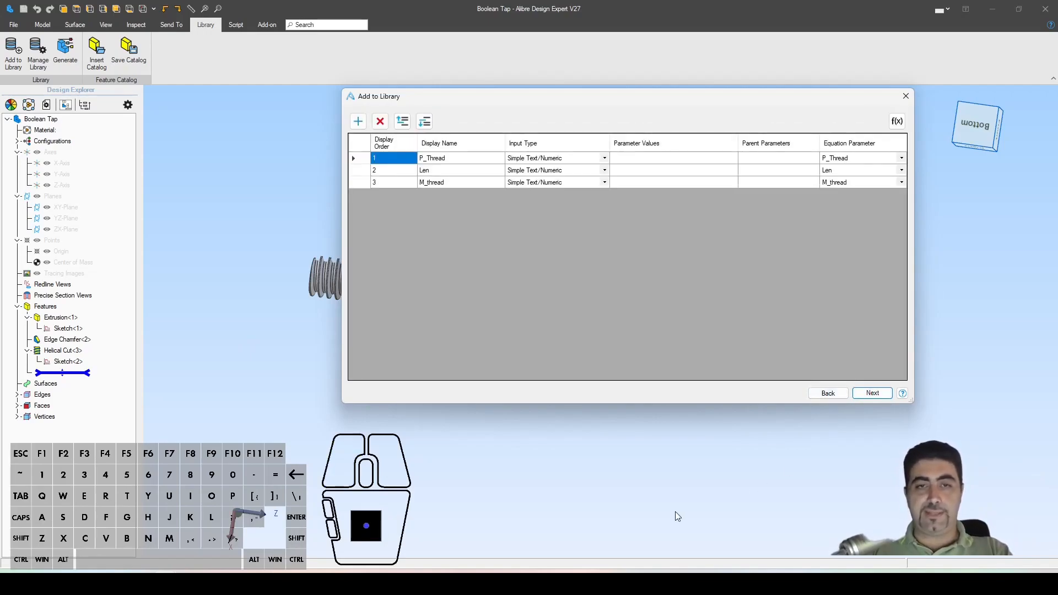
{"action": "left_click_drag", "start_coordinate": [600, 96], "coordinate": [555, 135]}
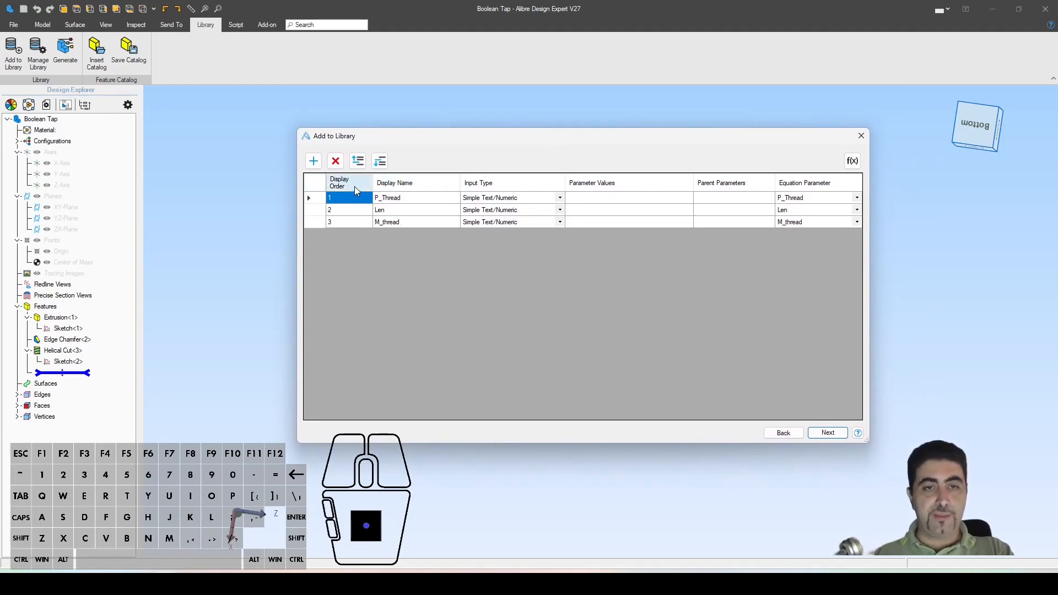
Move the M_thread parameter up to first place in the library display order
{"action": "left_click", "coordinate": [364, 222]}
{"action": "left_click", "coordinate": [357, 161]}
{"action": "left_click", "coordinate": [358, 161]}
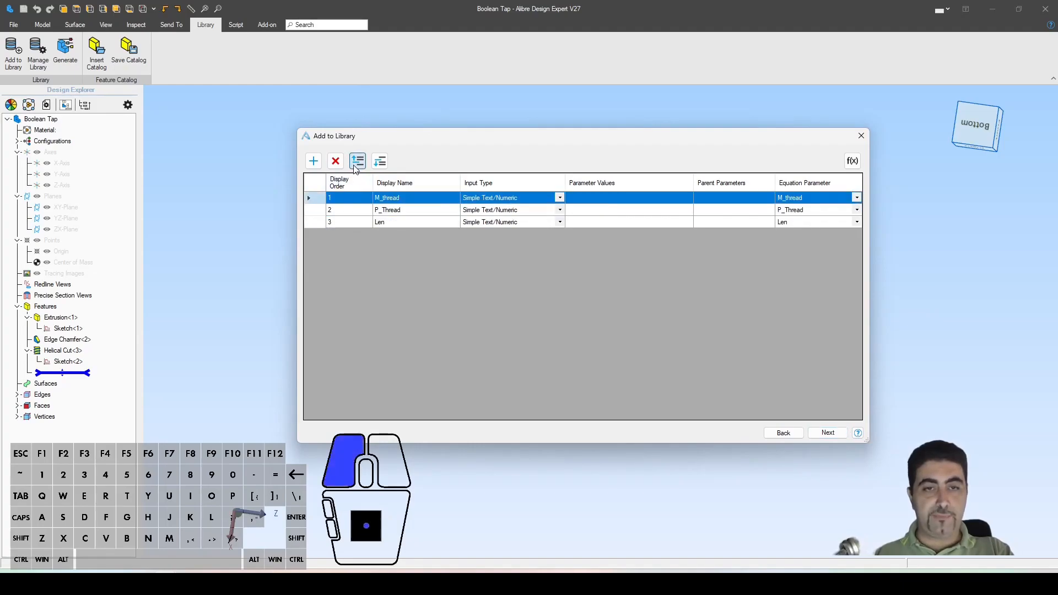
Set the display names of the P_Thread and Len parameters to Pitch and Length
{"action": "left_click", "coordinate": [393, 211]}
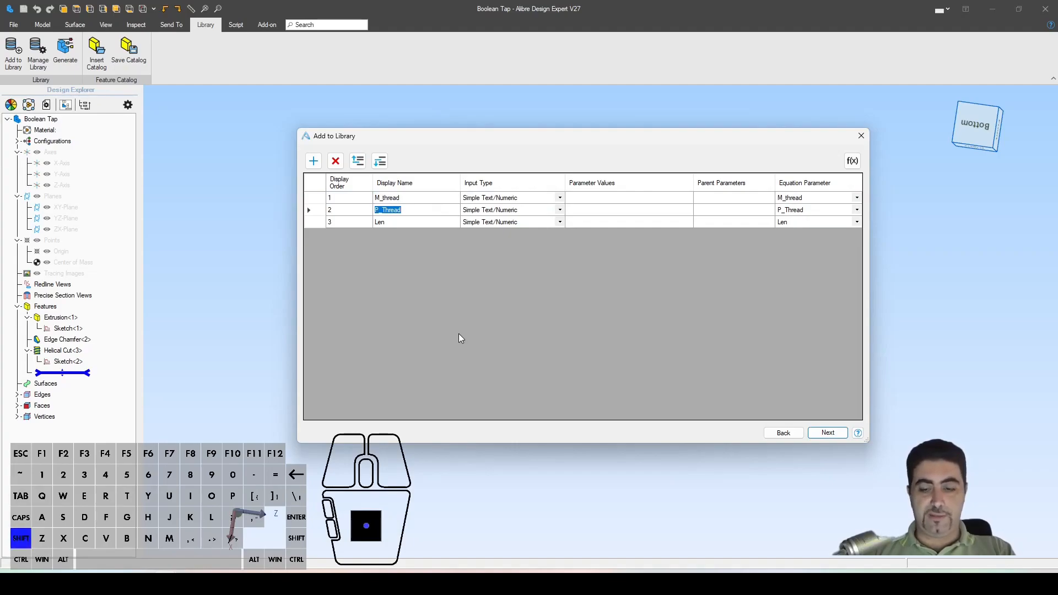
{"action": "type", "text": "Pitch"}
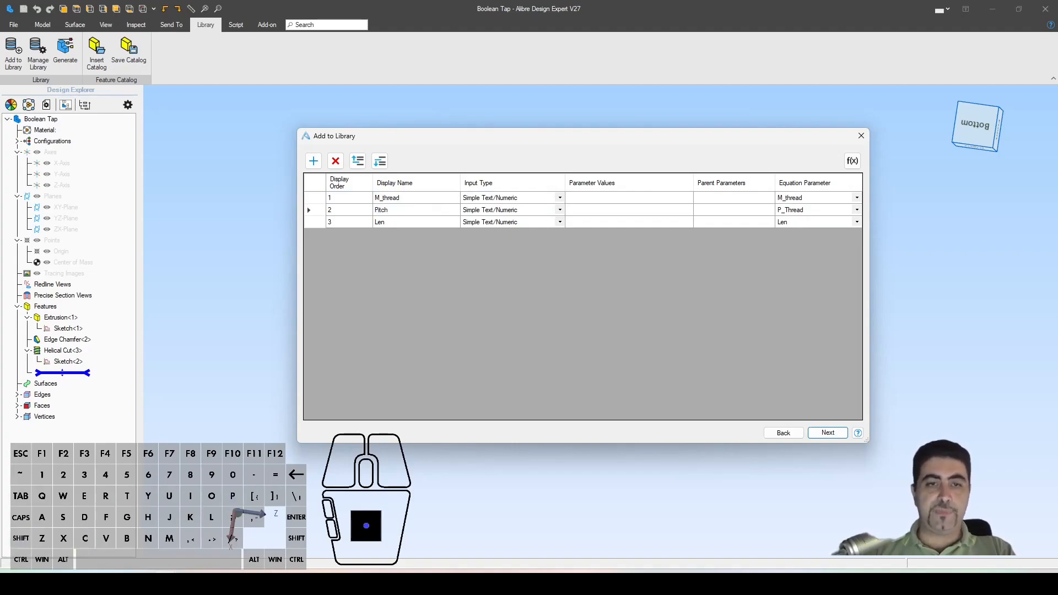
{"action": "left_click", "coordinate": [401, 224]}
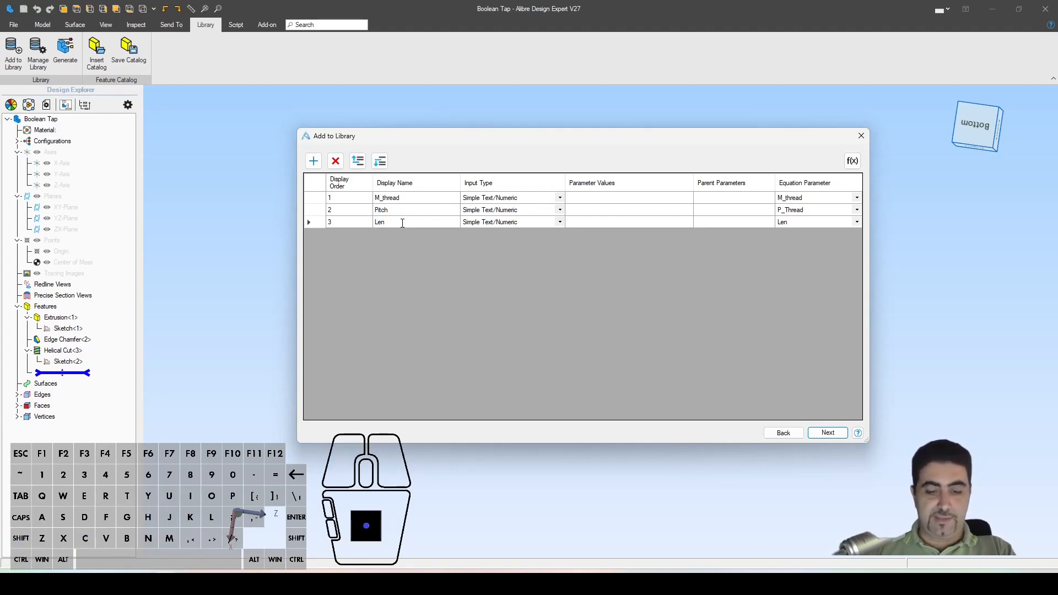
{"action": "type", "text": "gth"}
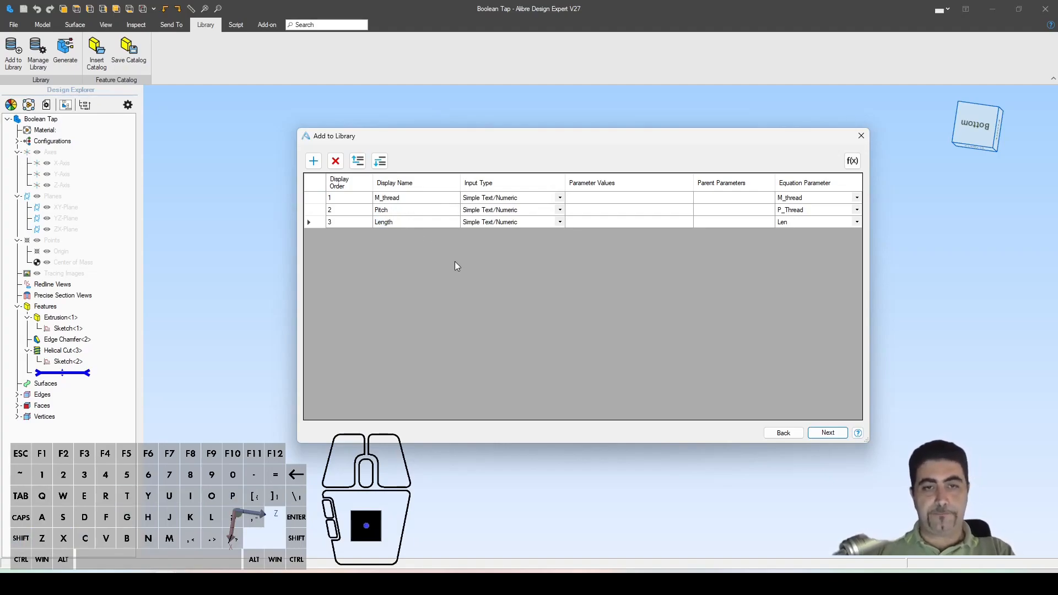
Add a fourth library parameter with the display name Nominal Diameter
{"action": "left_click", "coordinate": [405, 199]}
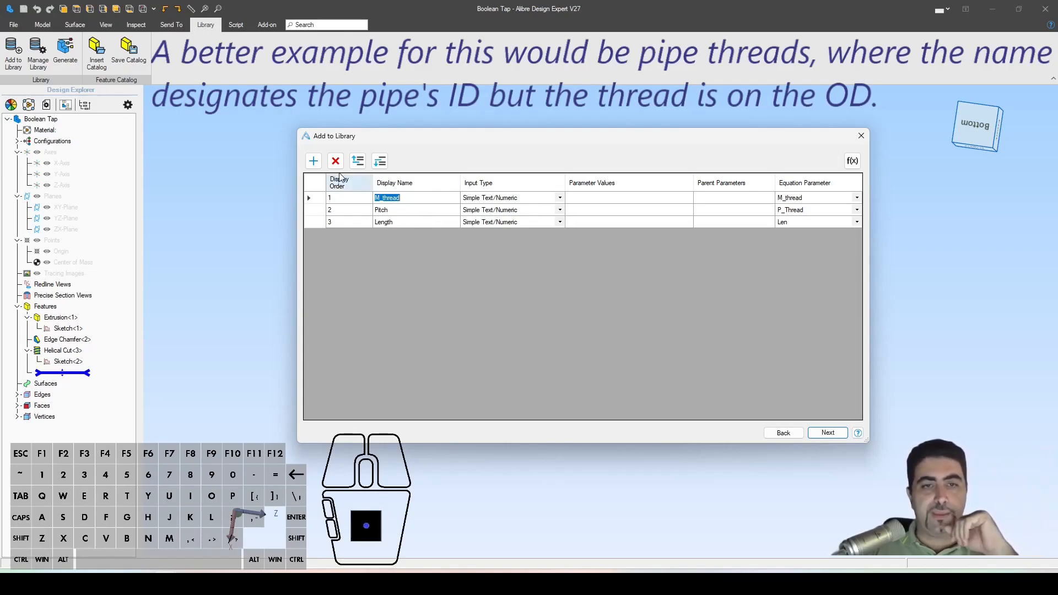
{"action": "left_click", "coordinate": [318, 165]}
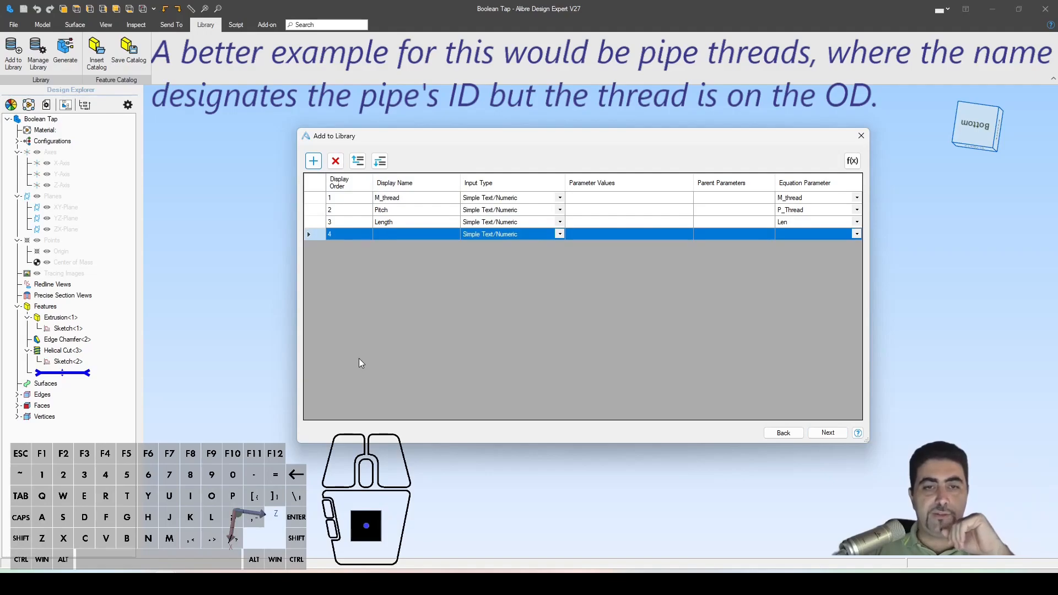
{"action": "left_click", "coordinate": [386, 234]}
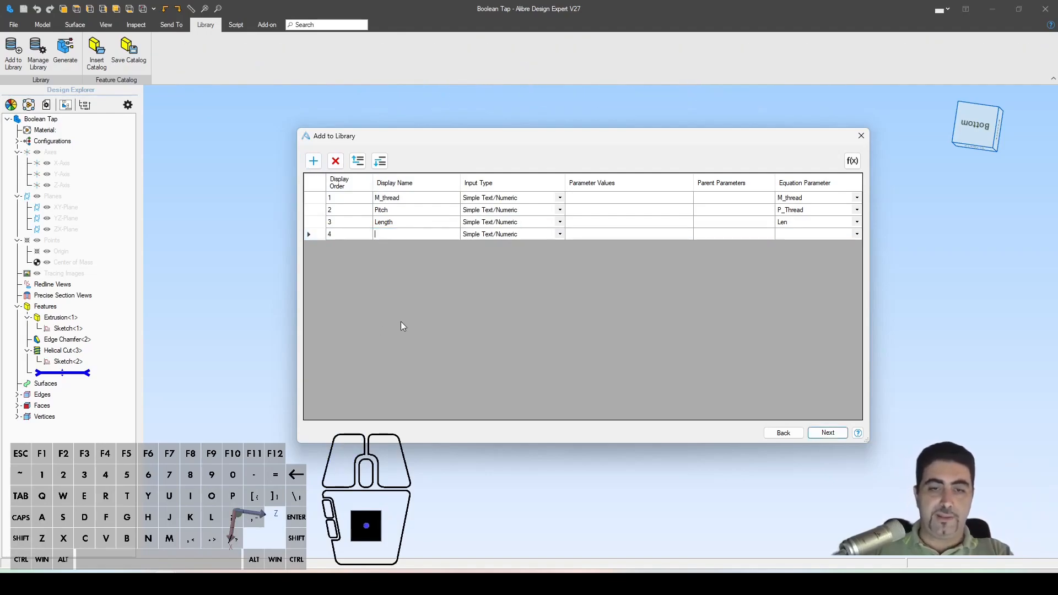
{"action": "type", "text": "Nommin"}
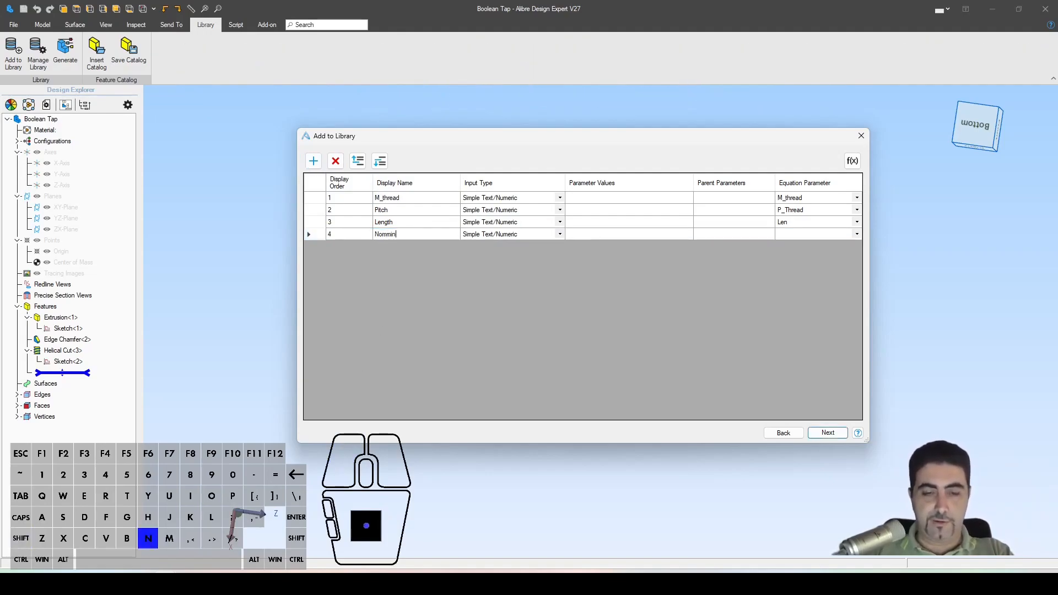
{"action": "type", "text": "al"}
{"action": "key", "text": "BackSpace"}
{"action": "key", "text": "BackSpace"}
{"action": "key", "text": "BackSpace"}
{"action": "key", "text": "BackSpace"}
{"action": "key", "text": "BackSpace"}
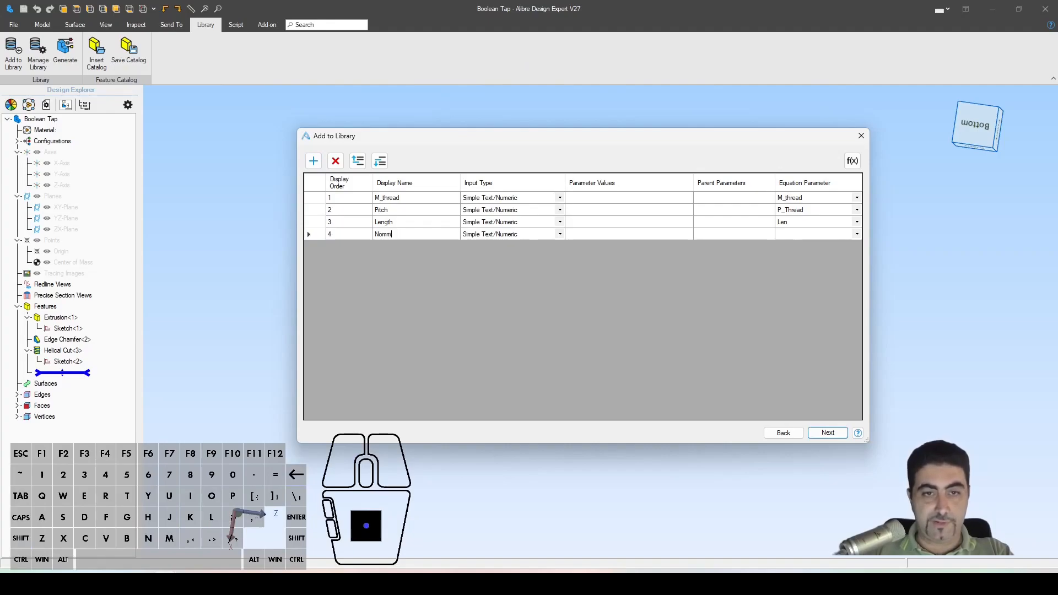
{"action": "type", "text": "inal Diameter"}
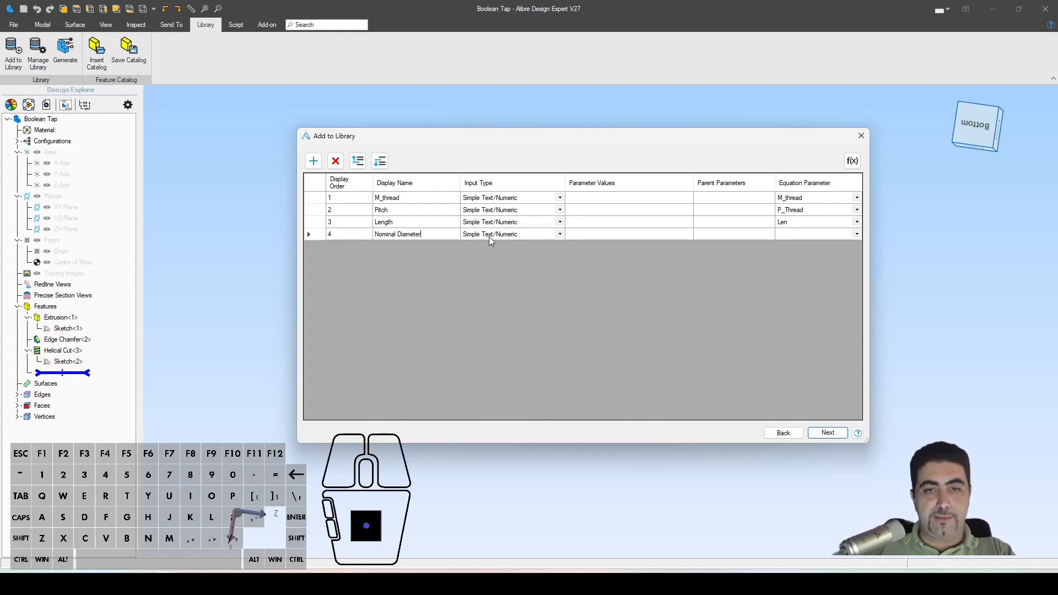
Keep Nominal Diameter as Simple Text/Numeric and enter its parameter values as M1;M2;M3;M4;M5;M6;M8;M10;M12;M14;M16;M18;M20;M24;M30;M32
{"action": "left_click", "coordinate": [560, 235]}
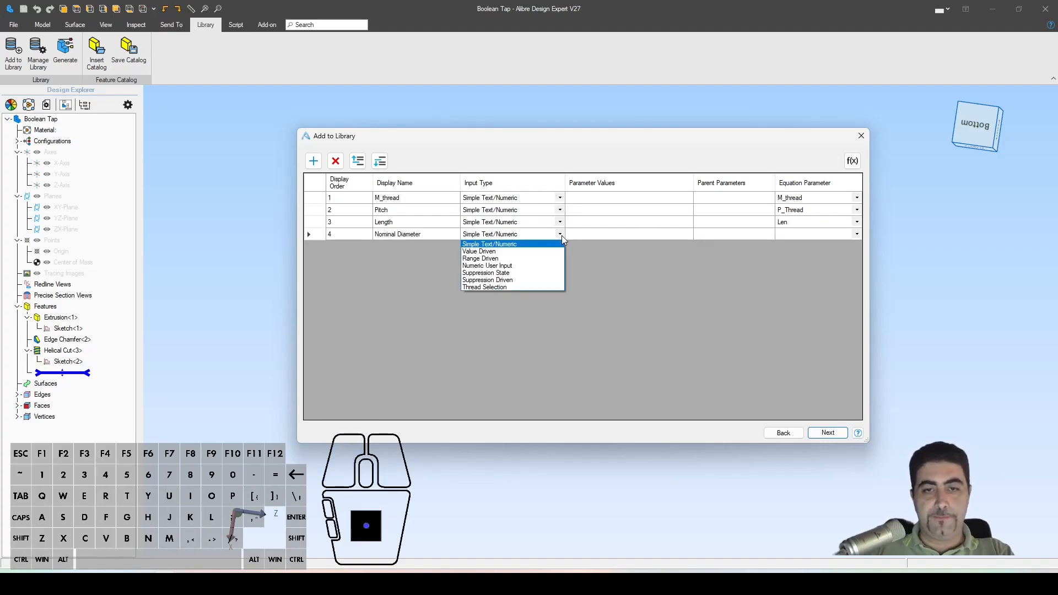
{"action": "left_click", "coordinate": [561, 236]}
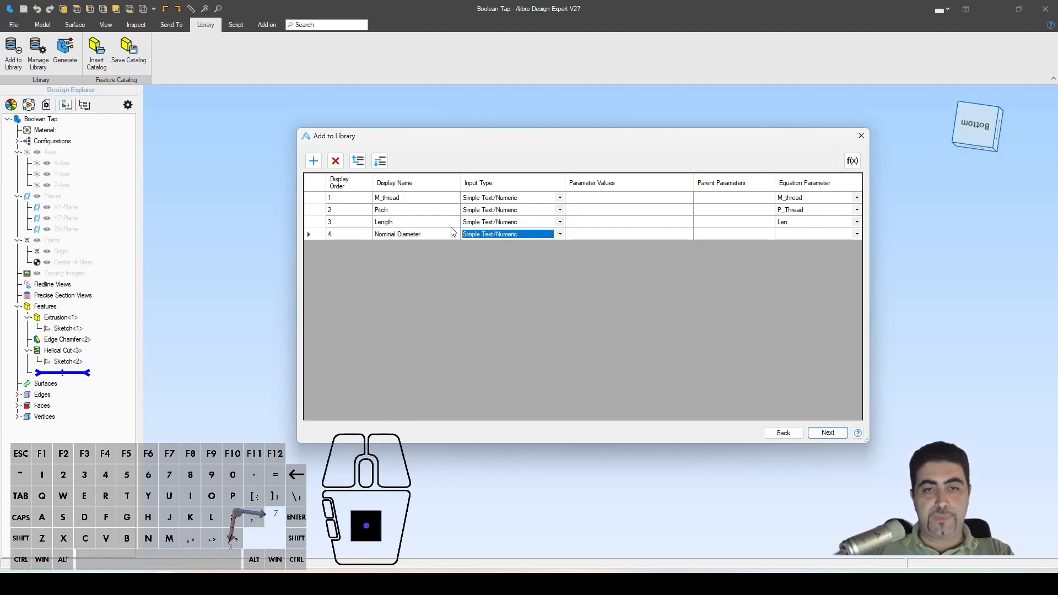
{"action": "left_click", "coordinate": [588, 236]}
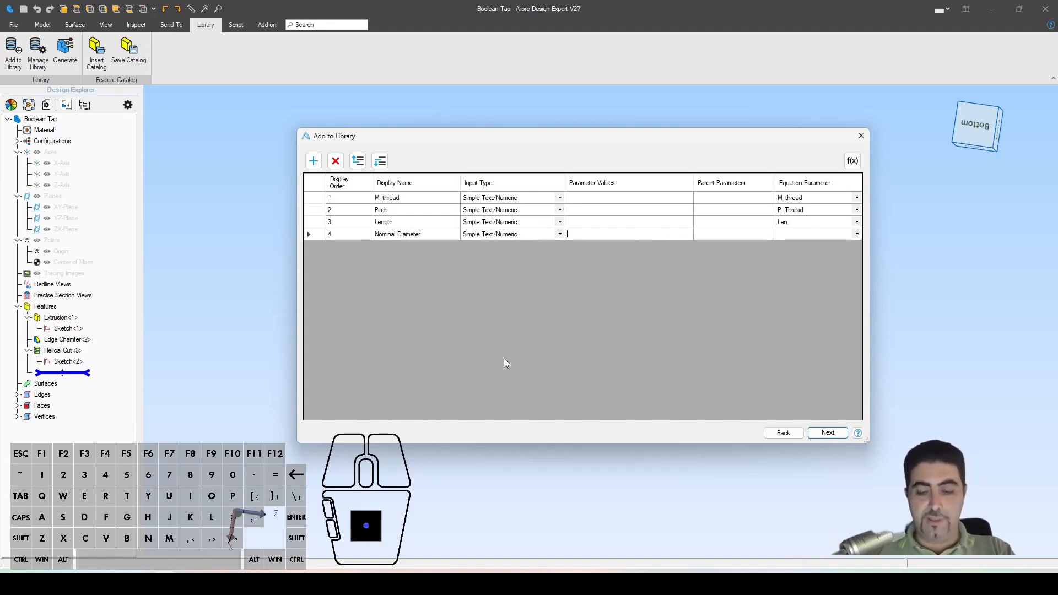
{"action": "type", "text": "M1"}
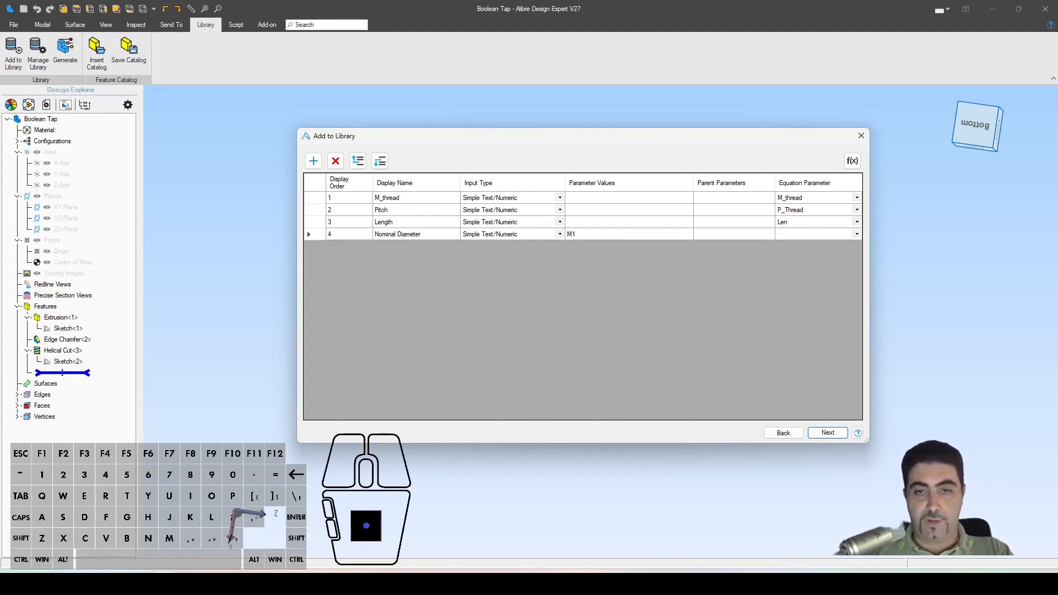
{"action": "type", "text": ";"}
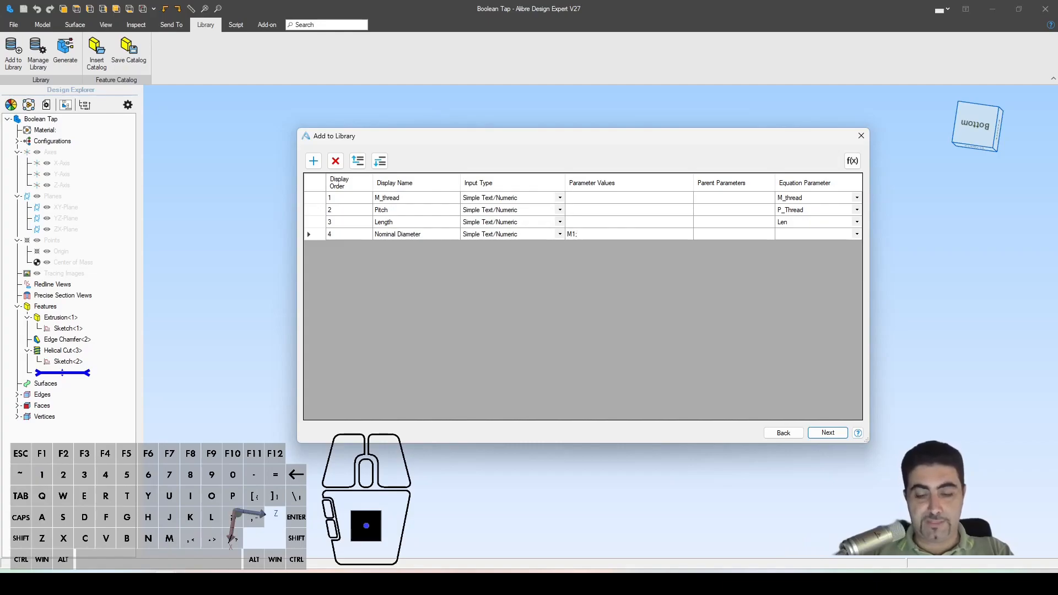
{"action": "type", "text": "M2"}
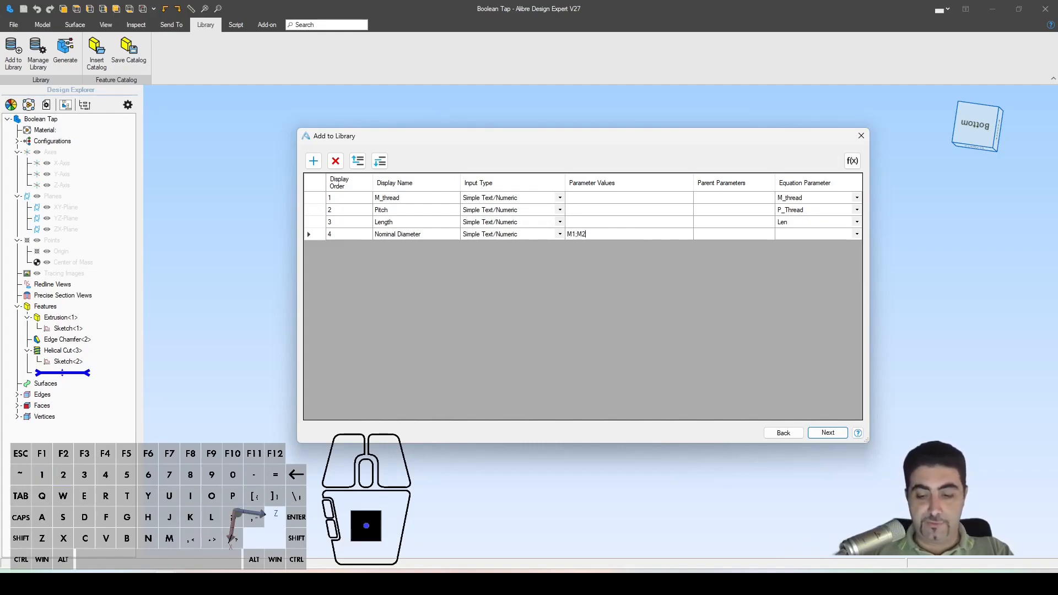
{"action": "type", "text": ";M3"}
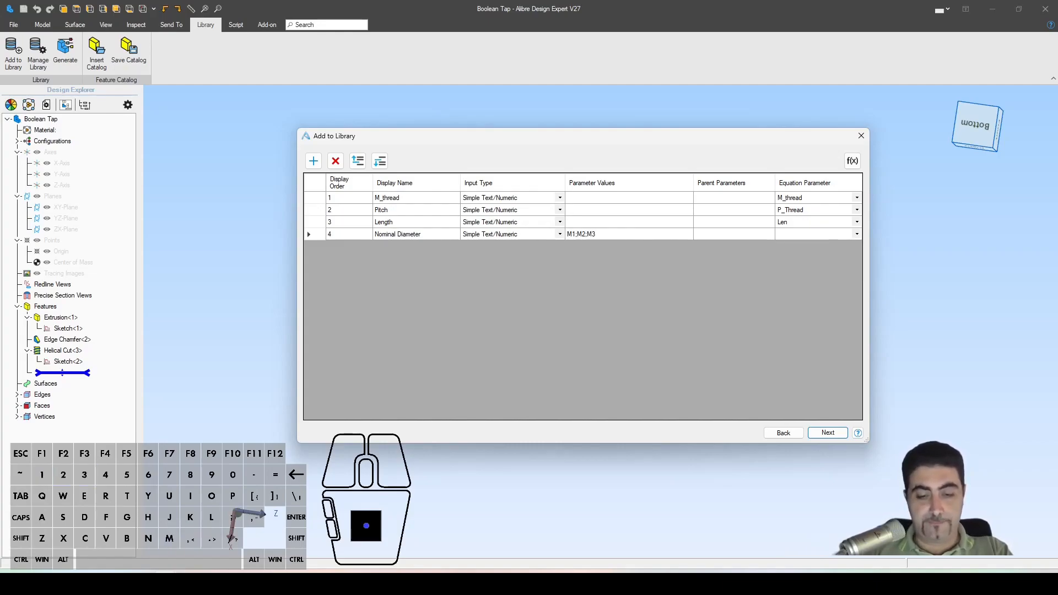
{"action": "type", "text": ";M4;M5"}
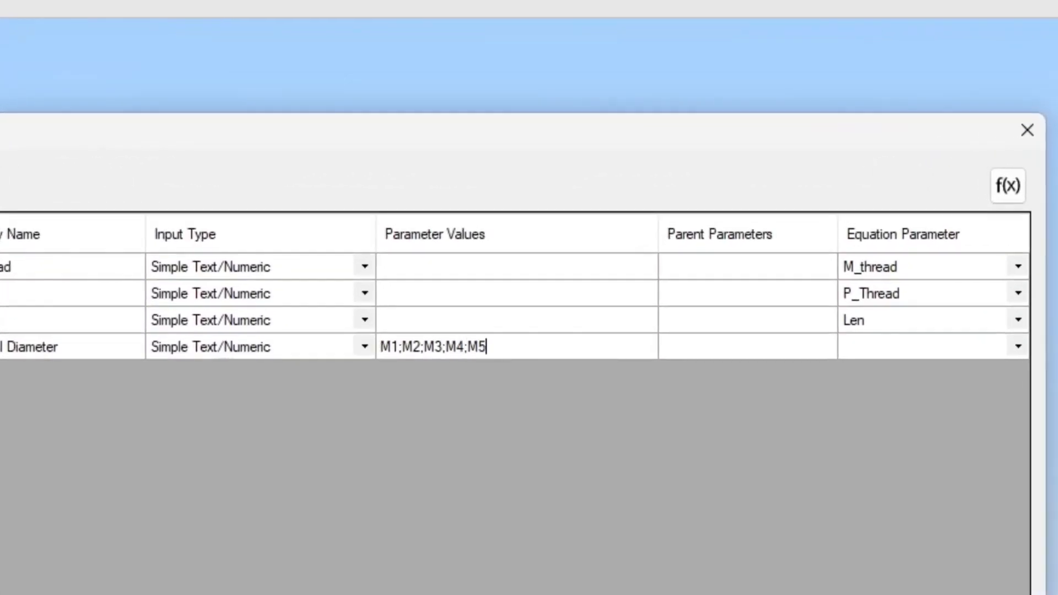
{"action": "type", "text": ";M6;M8;M20;M23;"}
{"action": "key", "text": "BackSpace"}
{"action": "key", "text": "BackSpace"}
{"action": "key", "text": "BackSpace"}
{"action": "key", "text": "BackSpace"}
{"action": "key", "text": "BackSpace"}
{"action": "key", "text": "BackSpace"}
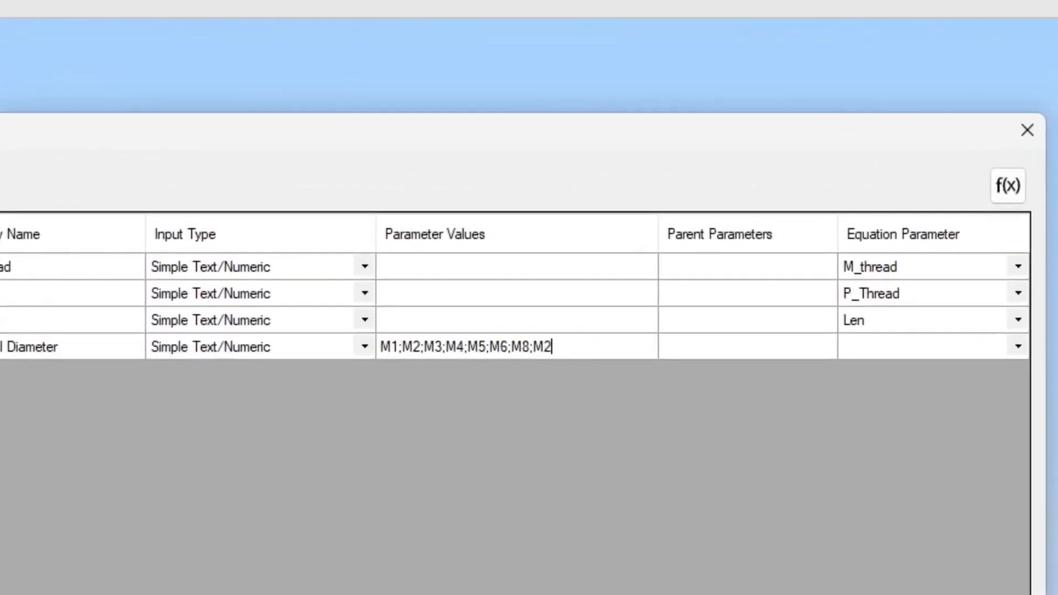
{"action": "key", "text": "BackSpace"}
{"action": "key", "text": "BackSpace"}
{"action": "type", "text": "M10;M12;M14;M1"}
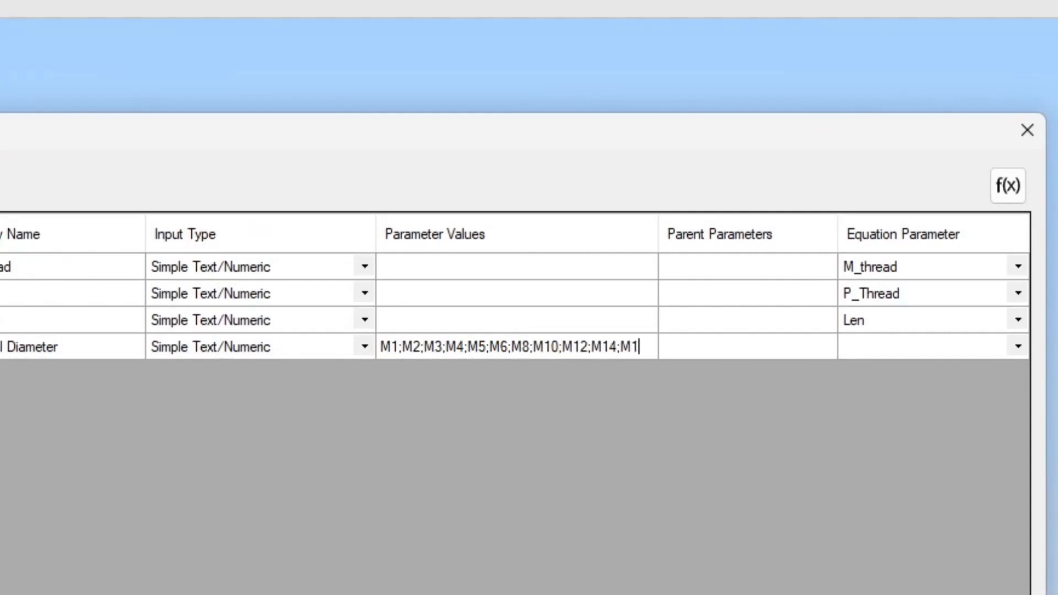
{"action": "type", "text": "6;M18;M"}
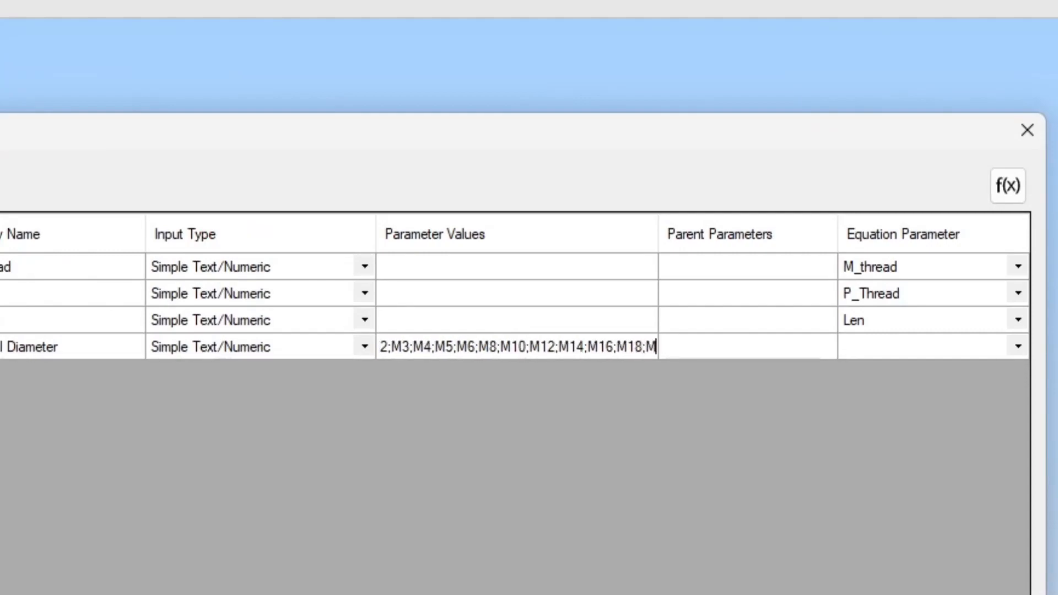
{"action": "type", "text": "20;M24;"}
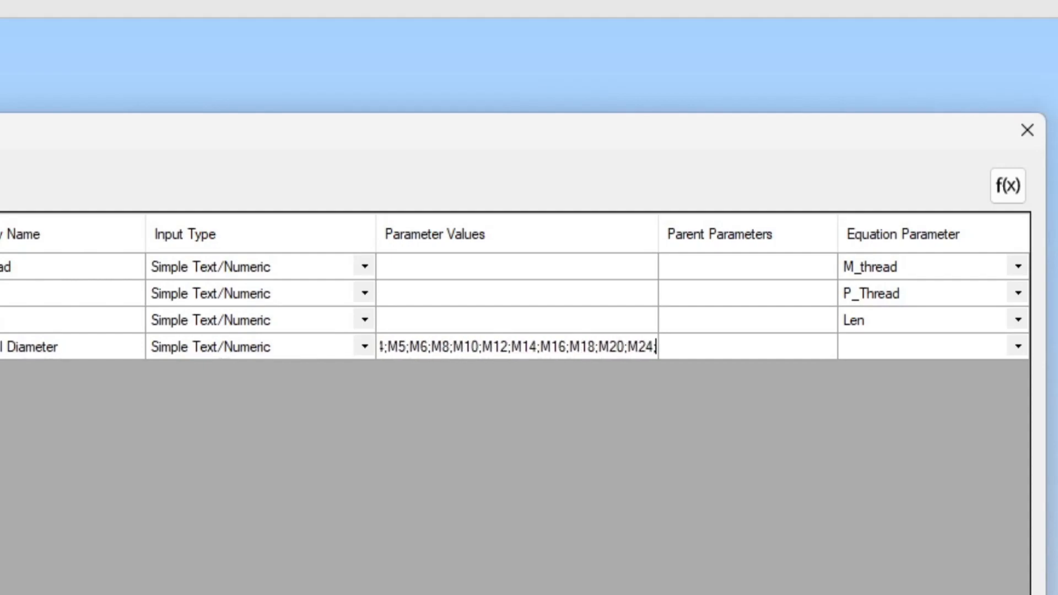
{"action": "type", "text": "M30;M32"}
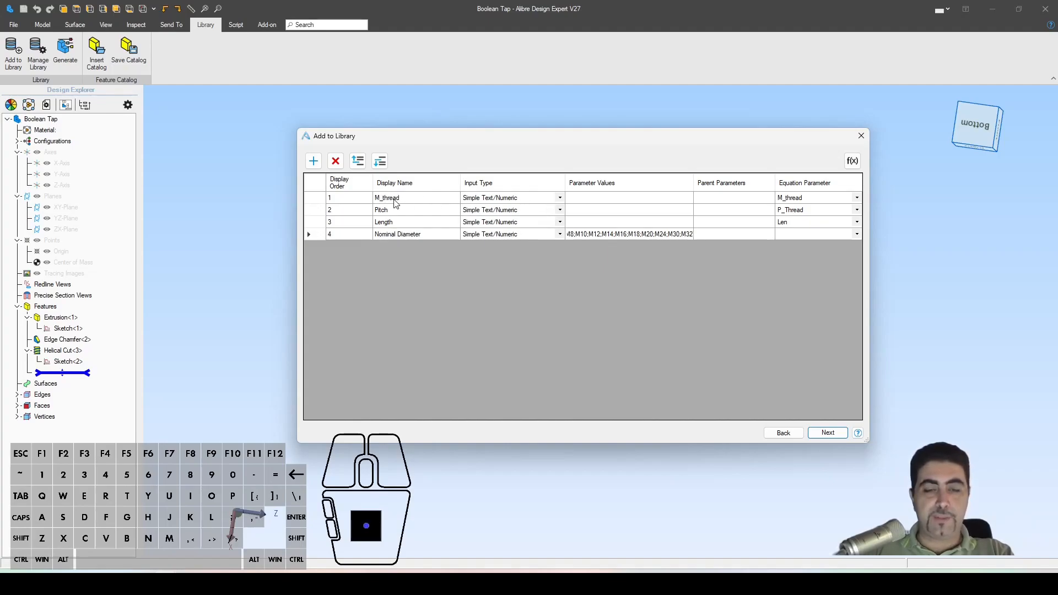
Change the input type of M_thread to Value Driven and set Nominal Diameter as its driving parameter
{"action": "left_click", "coordinate": [511, 202]}
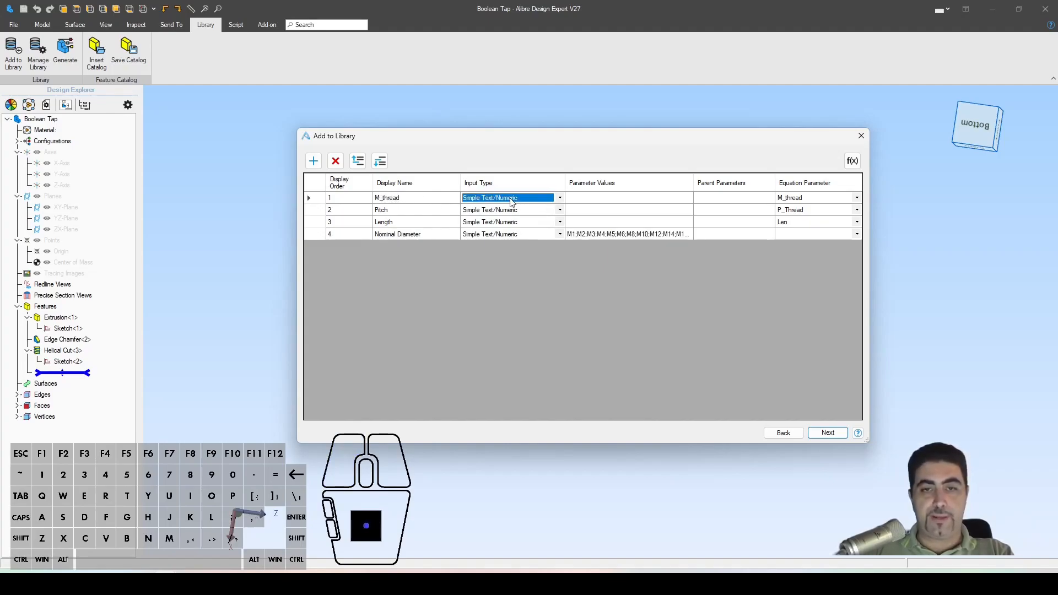
{"action": "left_click", "coordinate": [560, 198]}
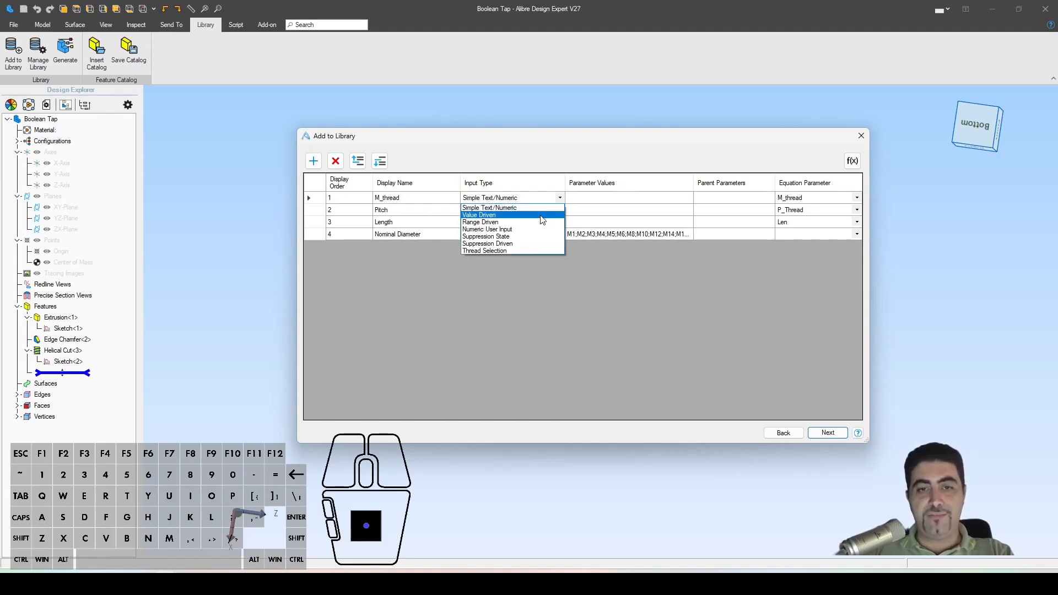
{"action": "left_click", "coordinate": [541, 216]}
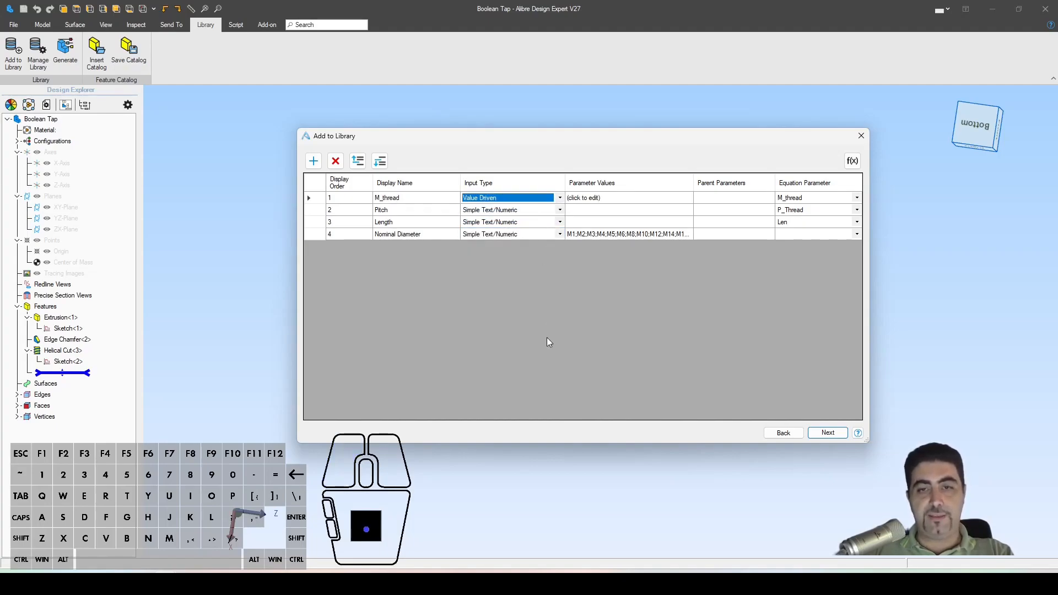
{"action": "left_click", "coordinate": [709, 204]}
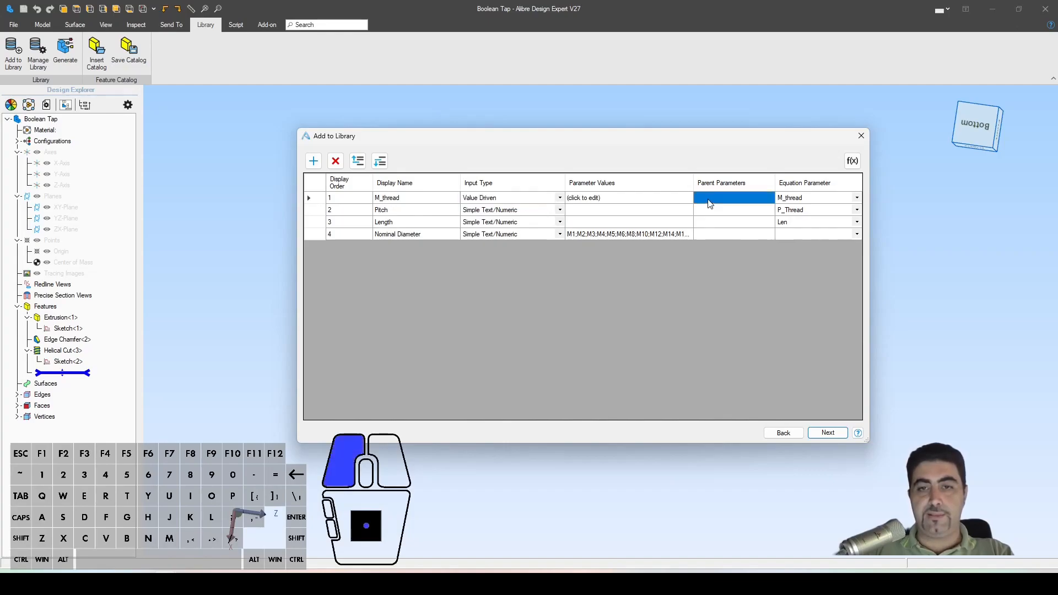
{"action": "left_click", "coordinate": [616, 199]}
{"action": "left_click_drag", "start_coordinate": [547, 218], "coordinate": [800, 111]}
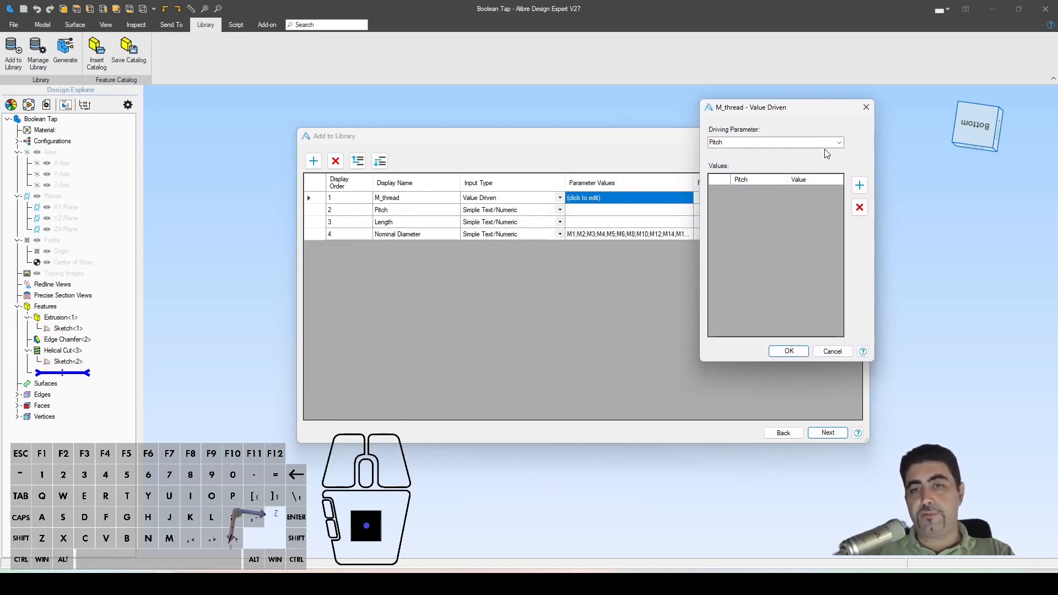
{"action": "left_click", "coordinate": [839, 143]}
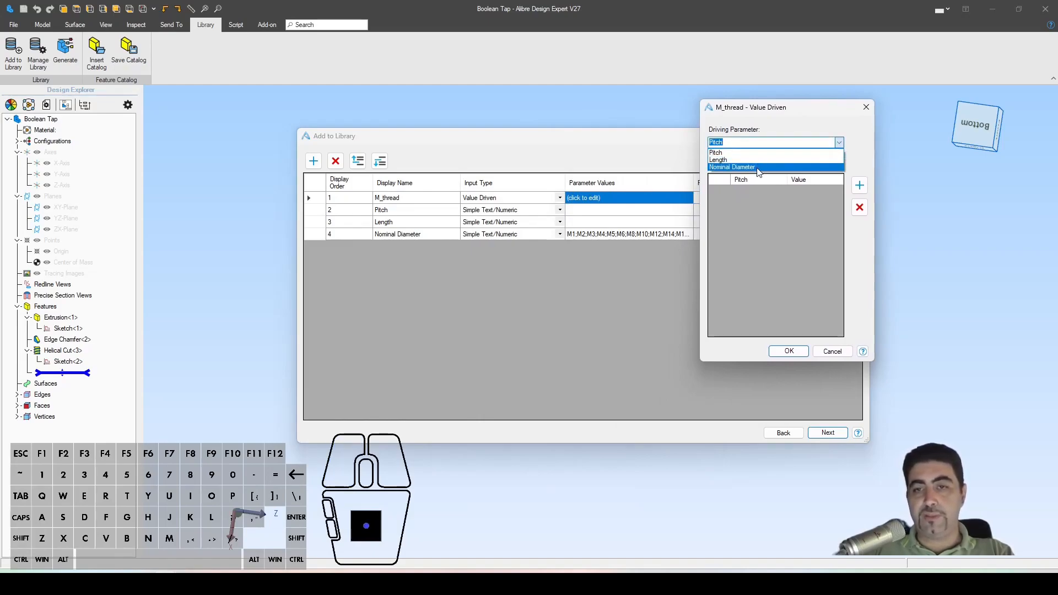
{"action": "left_click", "coordinate": [757, 168]}
{"action": "left_click_drag", "start_coordinate": [774, 114], "coordinate": [716, 118]}
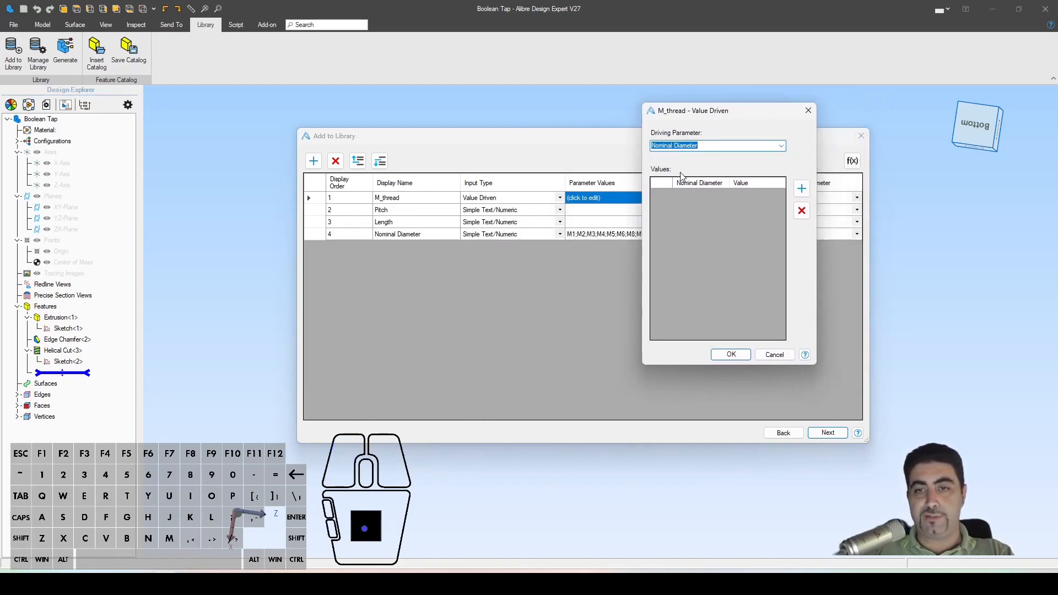
Start M_thread's value table by Nominal Diameter with M1 = 1, M2 = 2, M3 = 3 and M4 = 4
{"action": "left_click", "coordinate": [801, 189]}
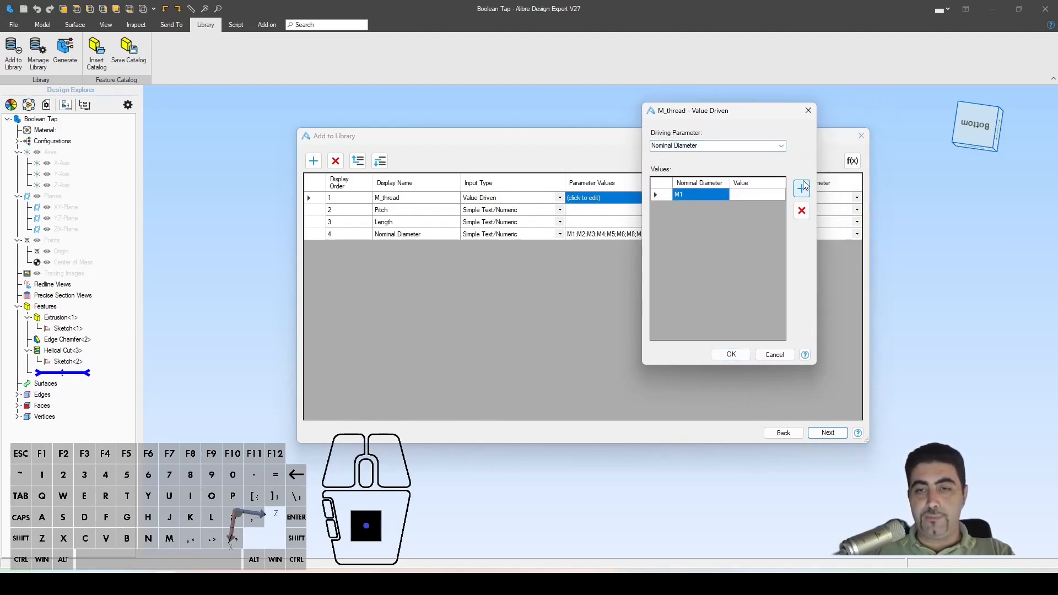
{"action": "left_click", "coordinate": [736, 197]}
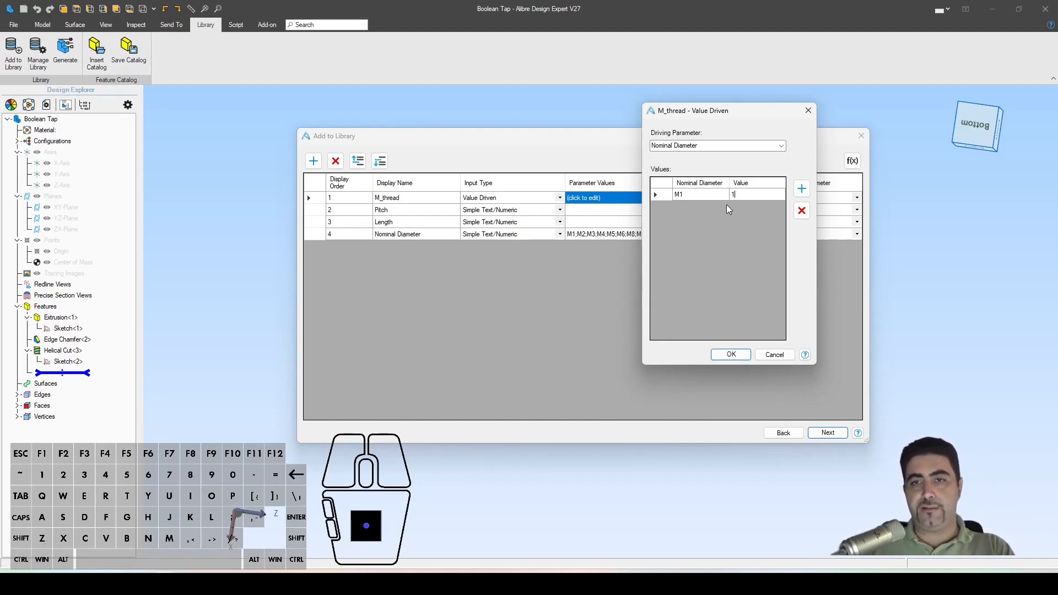
{"action": "left_click", "coordinate": [799, 194]}
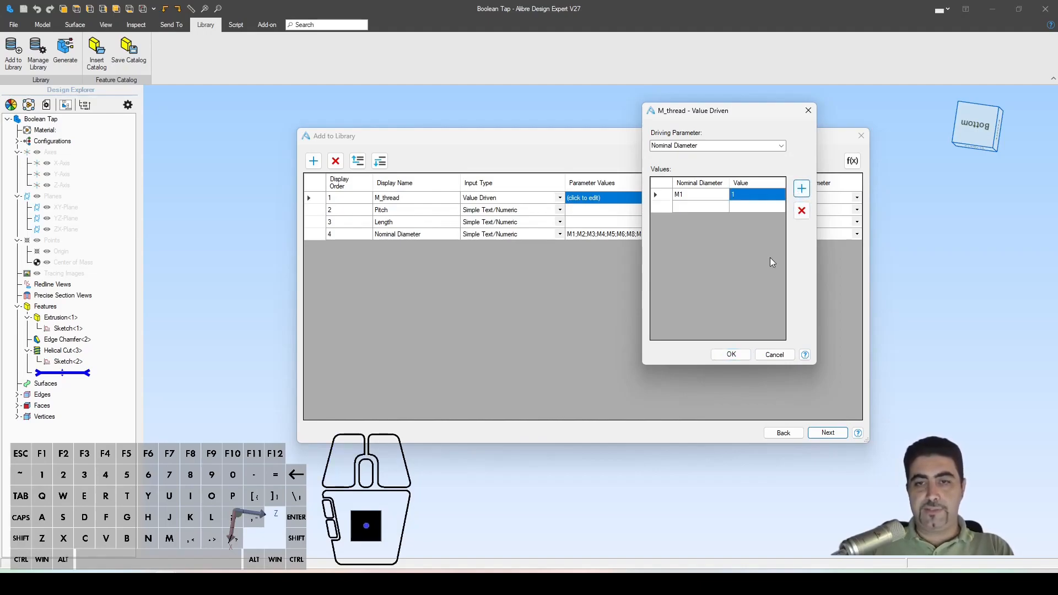
{"action": "left_click", "coordinate": [802, 190]}
{"action": "left_click", "coordinate": [746, 208]}
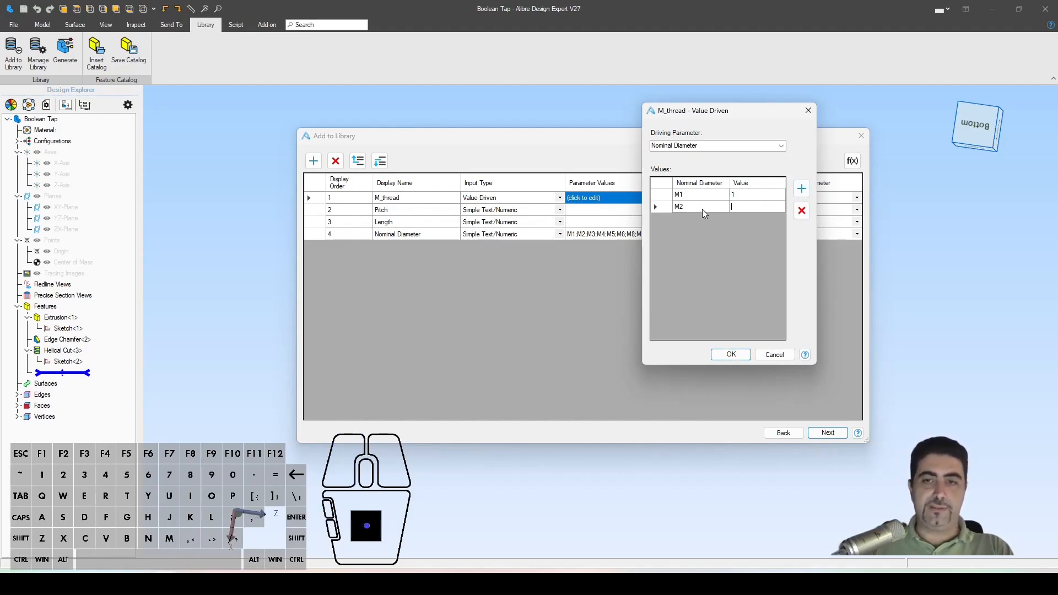
{"action": "type", "text": "2"}
{"action": "left_click", "coordinate": [801, 189]}
{"action": "left_click", "coordinate": [743, 219]}
{"action": "type", "text": "3"}
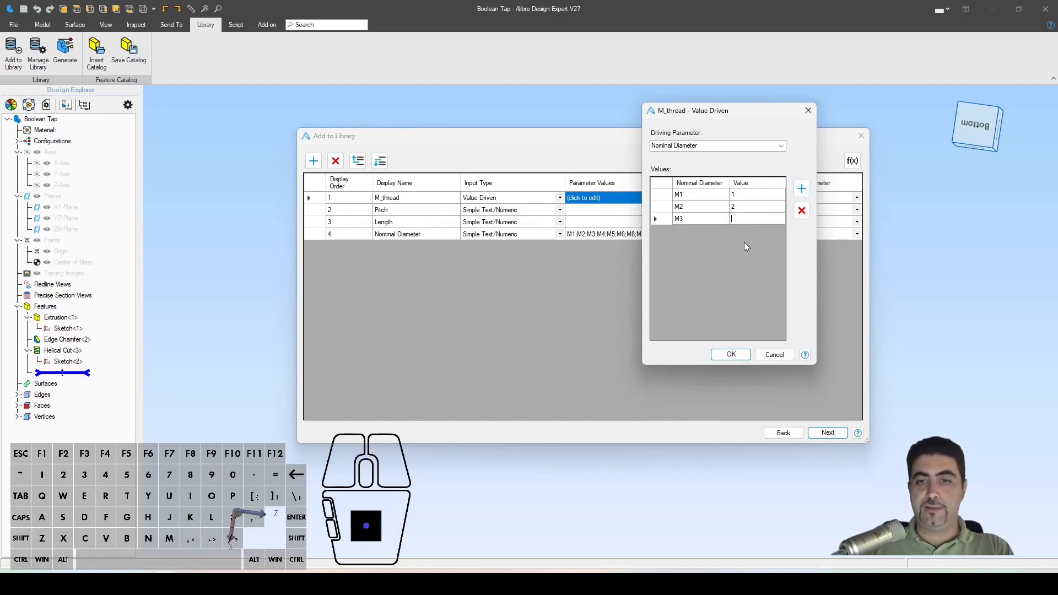
{"action": "left_click", "coordinate": [801, 189]}
{"action": "left_click", "coordinate": [740, 232]}
{"action": "type", "text": "4"}
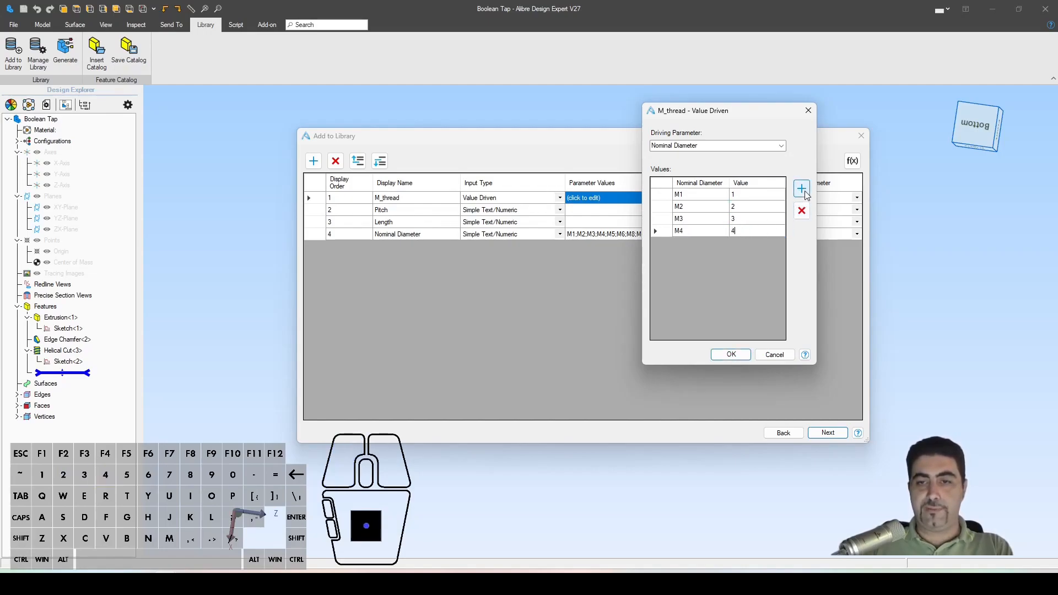
Extend M_thread's value table with M5 = 5, M6 = 6, M8 = 8 and M10 = 10
{"action": "left_click", "coordinate": [801, 189]}
{"action": "left_click", "coordinate": [740, 245]}
{"action": "type", "text": "5"}
{"action": "left_click", "coordinate": [801, 189]}
{"action": "left_click", "coordinate": [744, 256]}
{"action": "type", "text": "6"}
{"action": "left_click", "coordinate": [800, 188]}
{"action": "left_click", "coordinate": [739, 267]}
{"action": "type", "text": "8"}
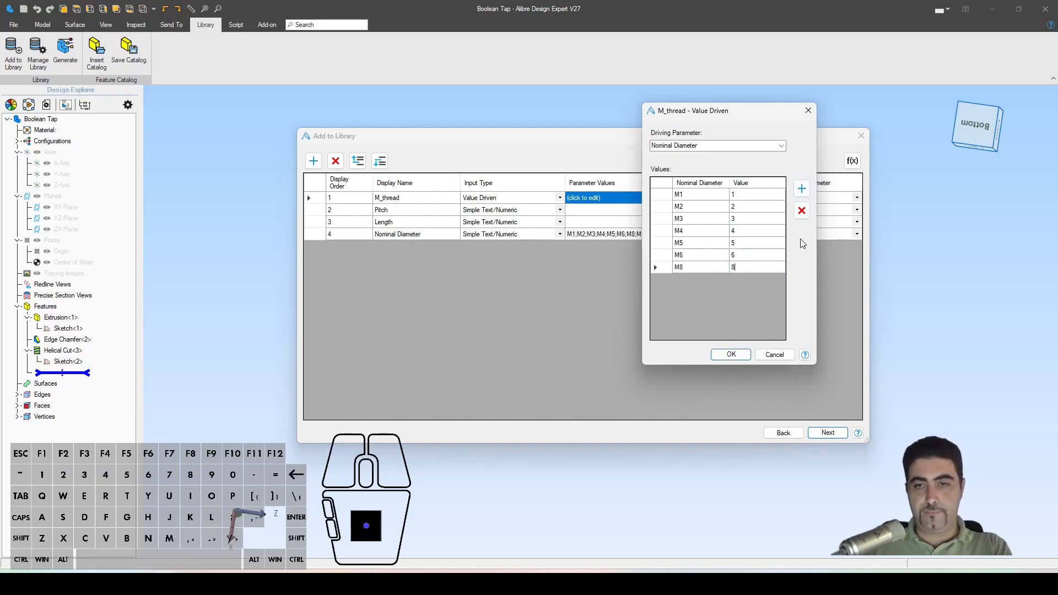
{"action": "left_click", "coordinate": [801, 188]}
{"action": "left_click", "coordinate": [740, 280]}
{"action": "type", "text": "10"}
Add the M_thread values M12 = 12, M14 = 14, M16 = 16 and M18 = 18 to the table
{"action": "left_click", "coordinate": [801, 188]}
{"action": "left_click", "coordinate": [744, 291]}
{"action": "type", "text": "12"}
{"action": "left_click", "coordinate": [800, 189]}
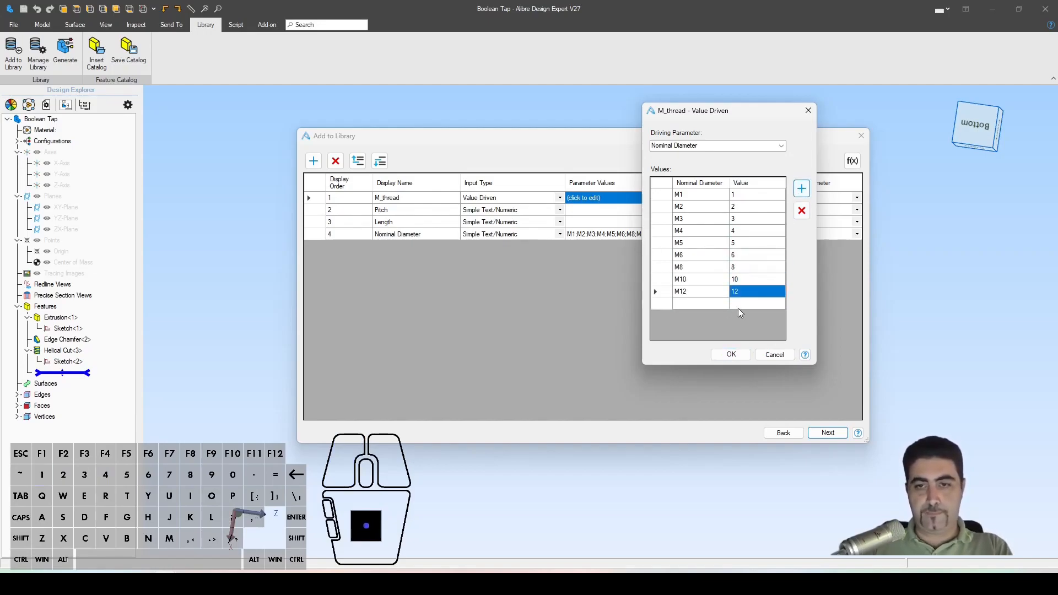
{"action": "left_click", "coordinate": [739, 304]}
{"action": "type", "text": "14"}
{"action": "left_click", "coordinate": [801, 188]}
{"action": "left_click", "coordinate": [739, 316]}
{"action": "type", "text": "16"}
{"action": "left_click", "coordinate": [801, 189]}
{"action": "left_click", "coordinate": [739, 328]}
{"action": "type", "text": "18"}
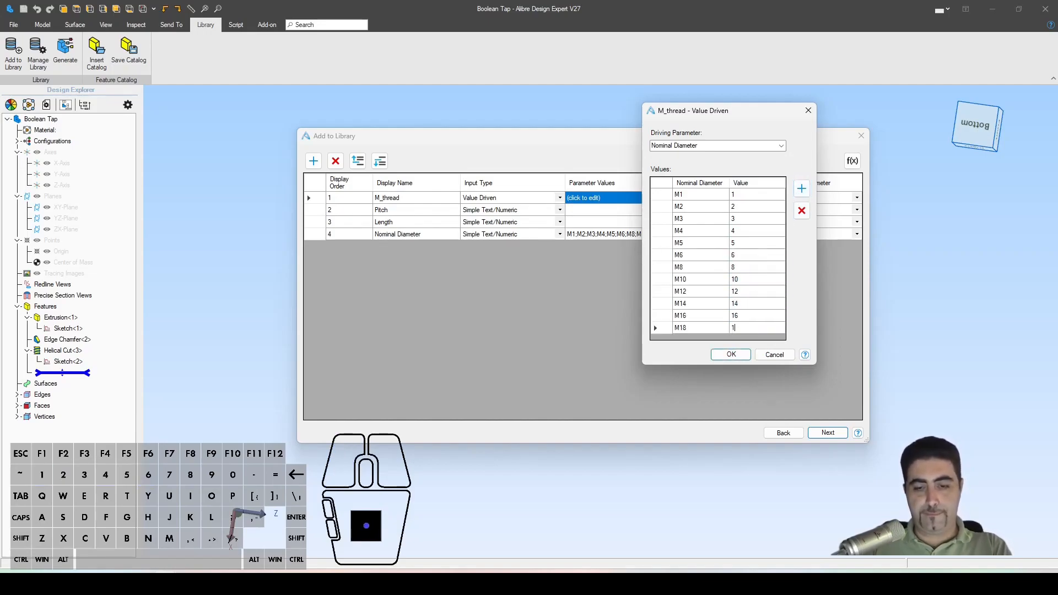
Add the M_thread values M20 = 20, M24 = 24, M30 = 30 and M32 = 32 to the table
{"action": "left_click", "coordinate": [801, 188]}
{"action": "left_click", "coordinate": [734, 327]}
{"action": "type", "text": "20"}
{"action": "left_click", "coordinate": [800, 188]}
{"action": "left_click", "coordinate": [740, 328]}
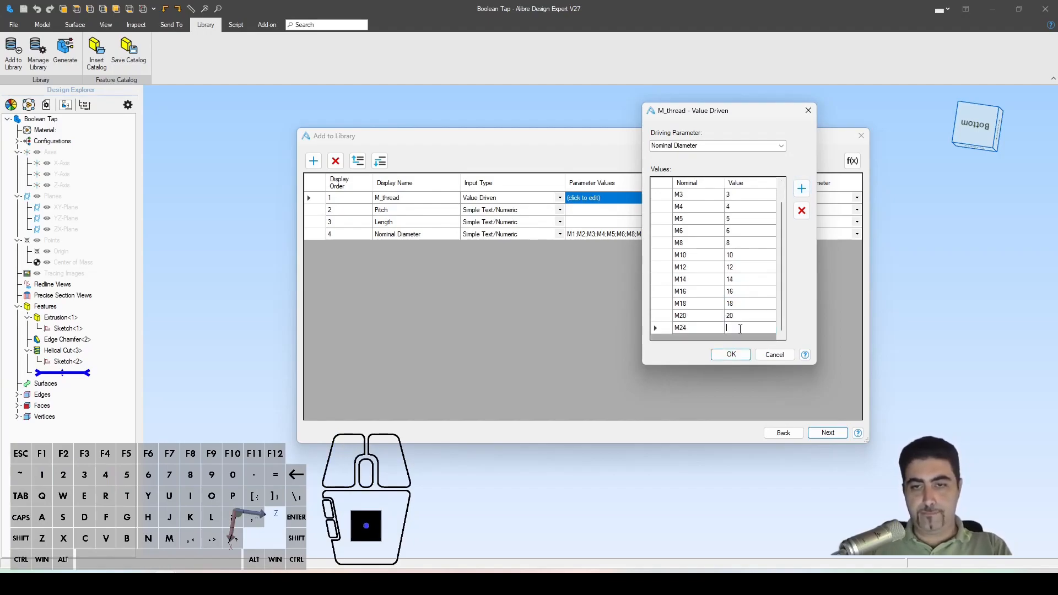
{"action": "type", "text": "24"}
{"action": "left_click", "coordinate": [801, 189]}
{"action": "left_click", "coordinate": [739, 329]}
{"action": "type", "text": "30"}
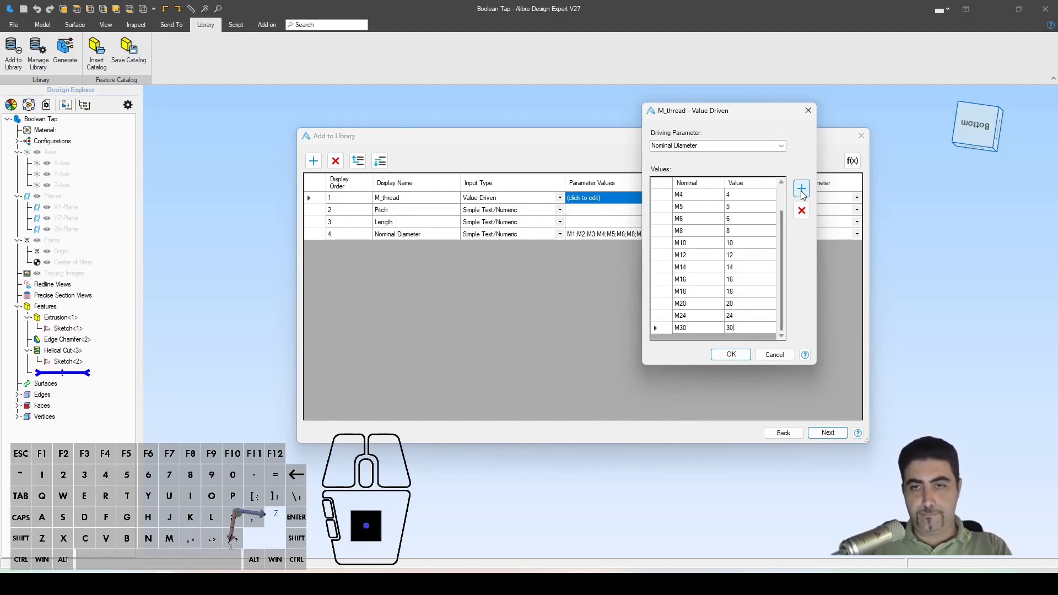
{"action": "left_click", "coordinate": [801, 189]}
{"action": "left_click", "coordinate": [742, 334]}
{"action": "type", "text": "32"}
Remove the surplus empty row after M32 and accept the M_thread value table
{"action": "left_click", "coordinate": [801, 190]}
{"action": "scroll", "coordinate": [751, 327], "scroll_direction": "down", "scroll_amount": 1}
{"action": "left_click", "coordinate": [751, 327]}
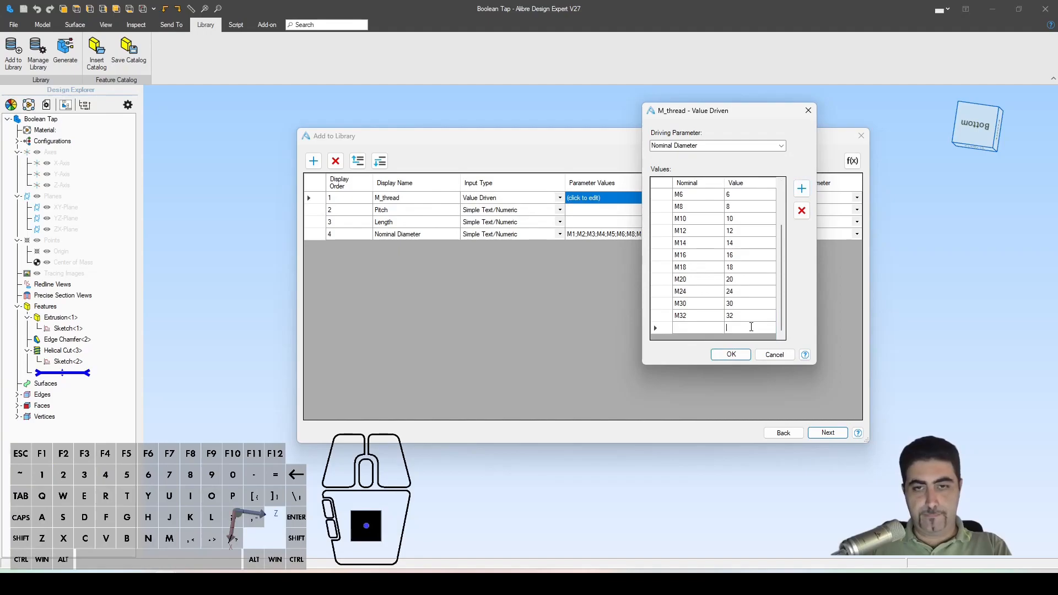
{"action": "left_click_drag", "start_coordinate": [749, 114], "coordinate": [758, 106]}
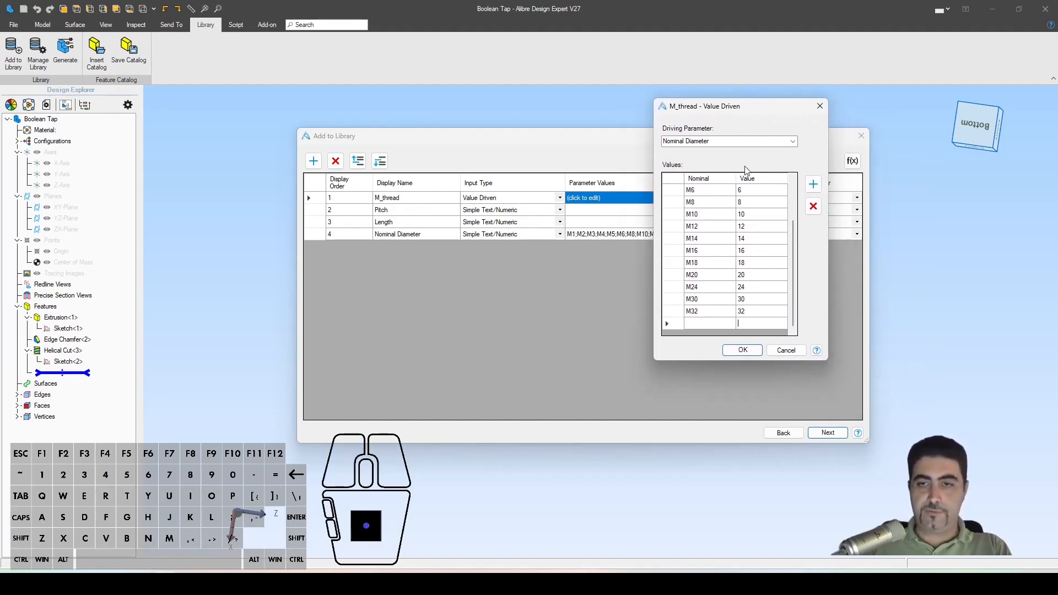
{"action": "left_click", "coordinate": [811, 204]}
{"action": "left_click", "coordinate": [740, 346]}
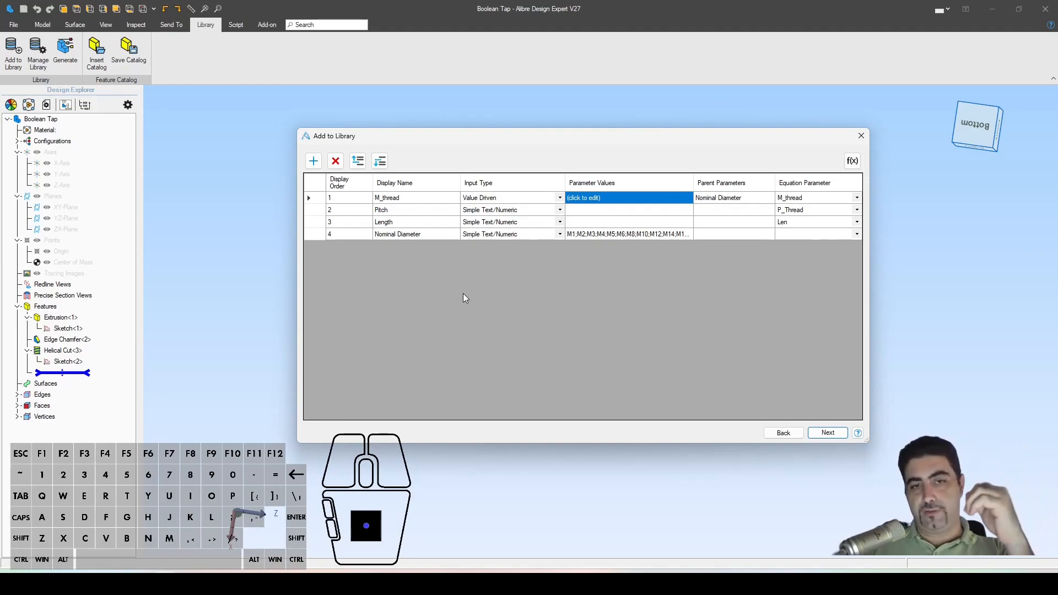
Move the Nominal Diameter parameter up to first place in the display order
{"action": "left_click", "coordinate": [378, 236]}
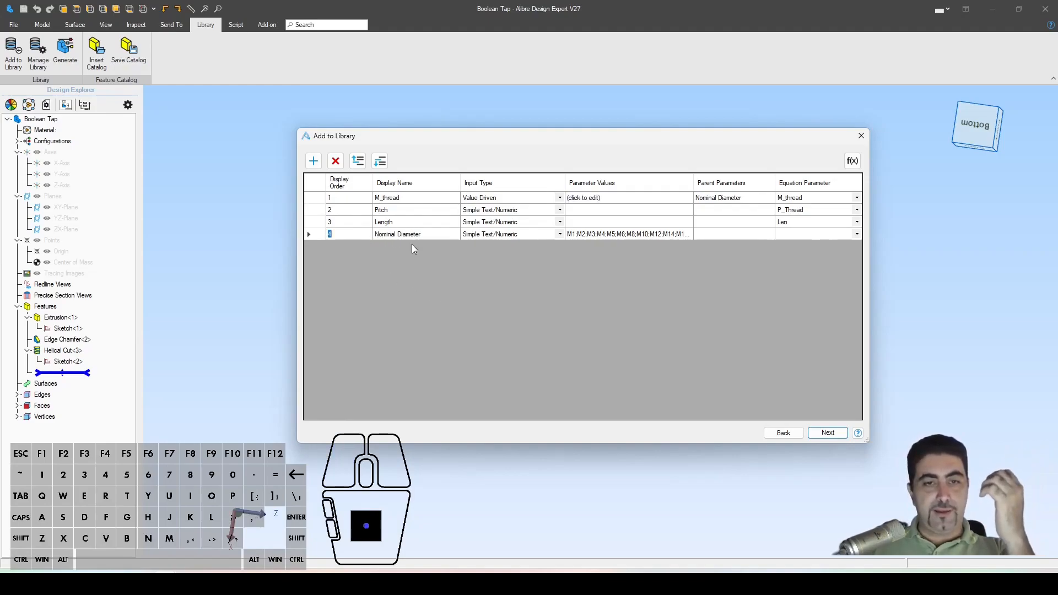
{"action": "left_click", "coordinate": [358, 161]}
{"action": "left_click", "coordinate": [358, 162]}
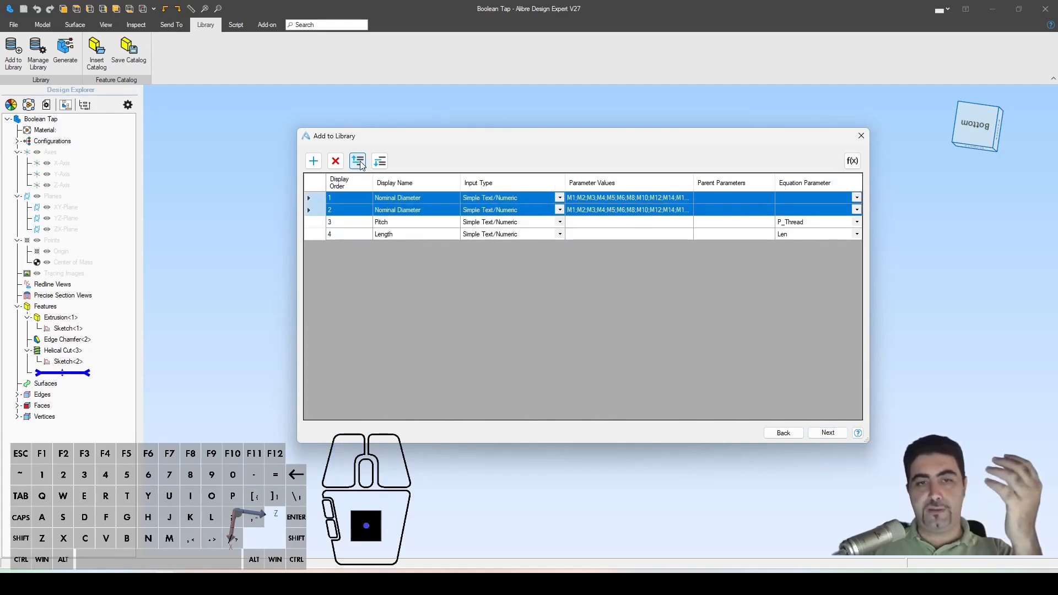
{"action": "left_click", "coordinate": [358, 162]}
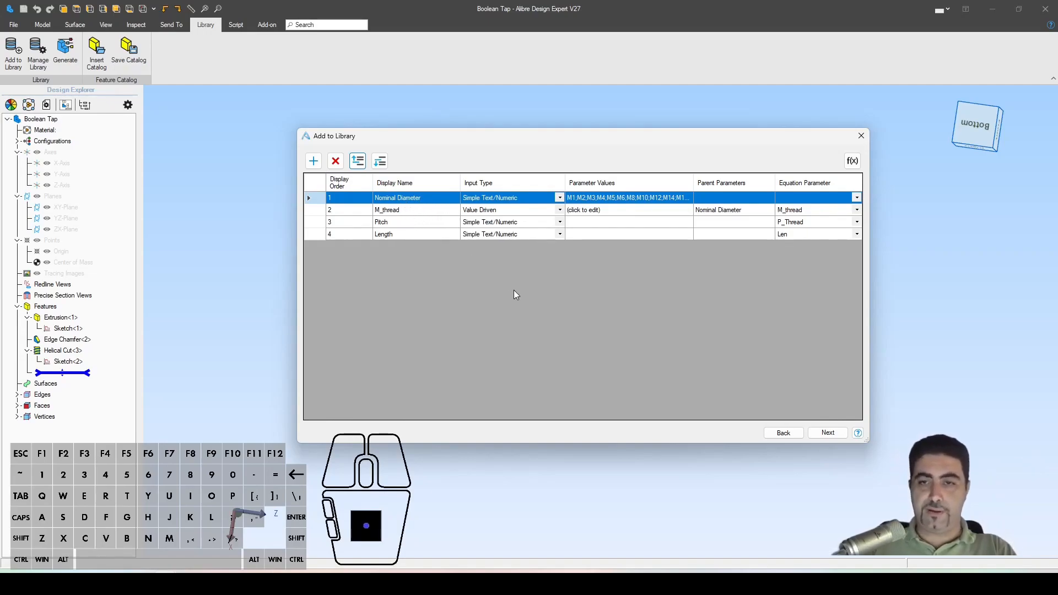
Change the input type of both Pitch and Length to Numeric User Input
{"action": "left_click", "coordinate": [828, 433]}
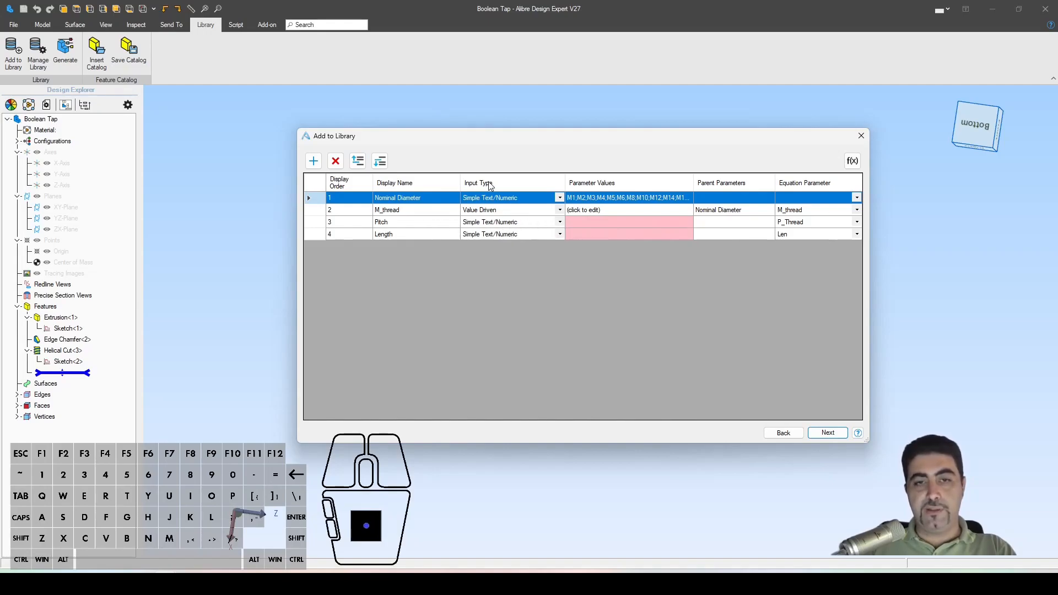
{"action": "left_click", "coordinate": [559, 222]}
{"action": "left_click", "coordinate": [559, 222]}
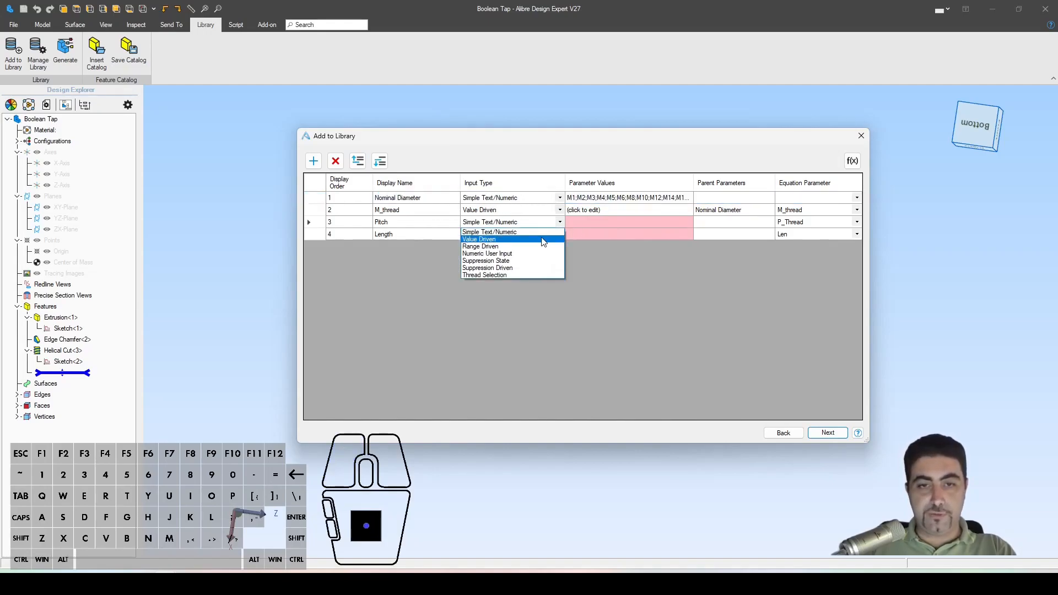
{"action": "left_click", "coordinate": [523, 254]}
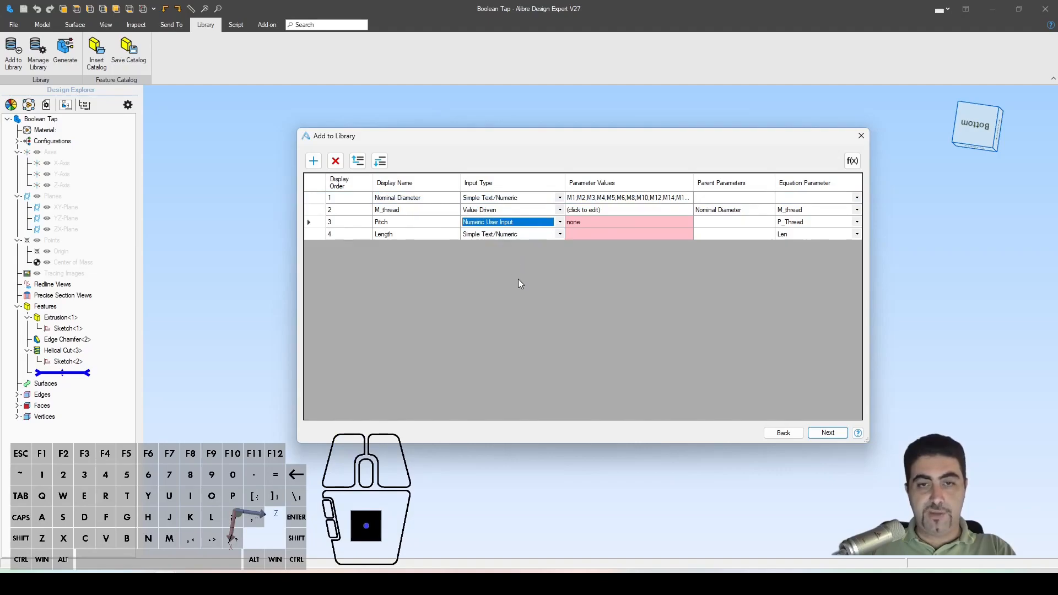
{"action": "left_click", "coordinate": [559, 235]}
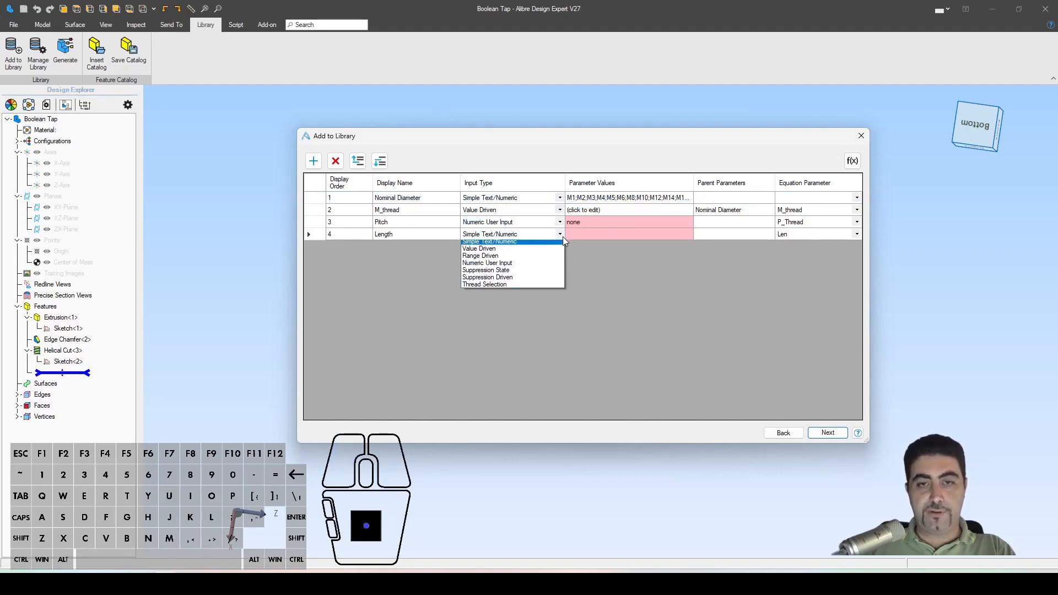
{"action": "left_click", "coordinate": [539, 266]}
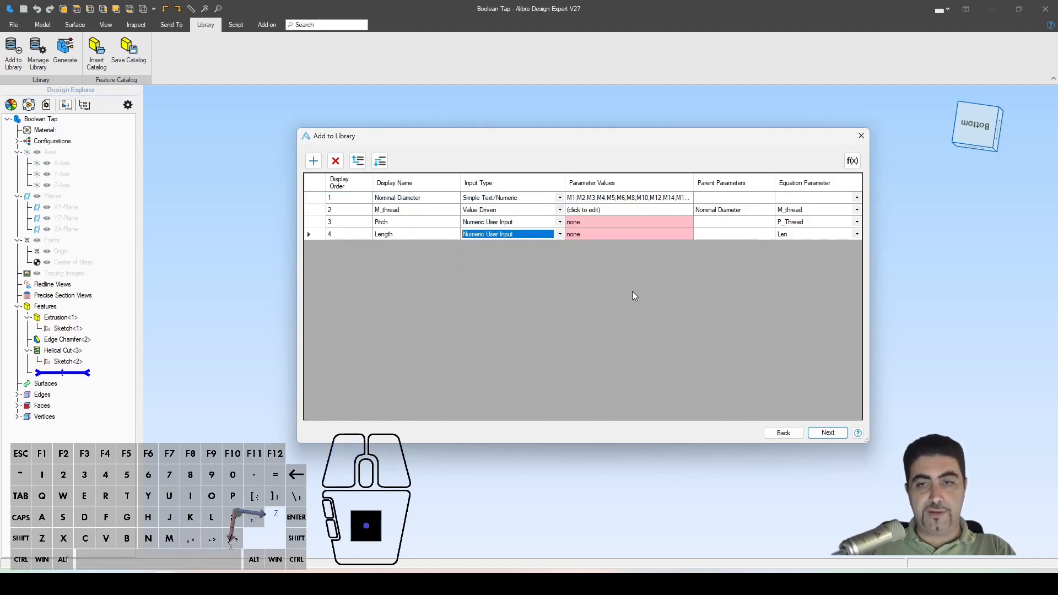
Save the tap to the Standard Parts and helpers collection under Category in My Parts Catalog
{"action": "left_click", "coordinate": [828, 433]}
{"action": "left_click", "coordinate": [309, 188]}
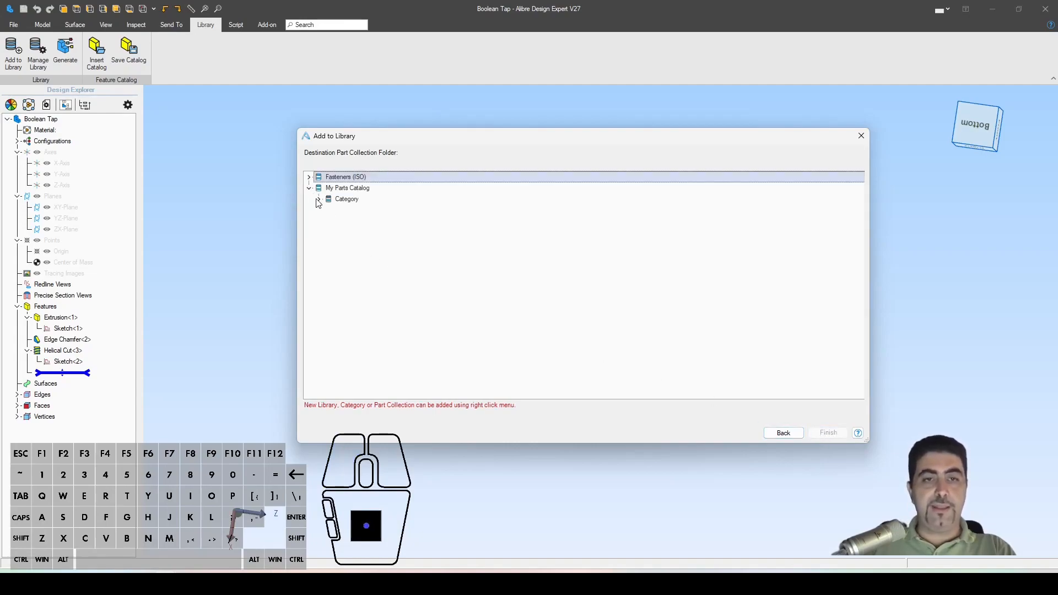
{"action": "left_click", "coordinate": [319, 199]}
{"action": "left_click", "coordinate": [365, 212]}
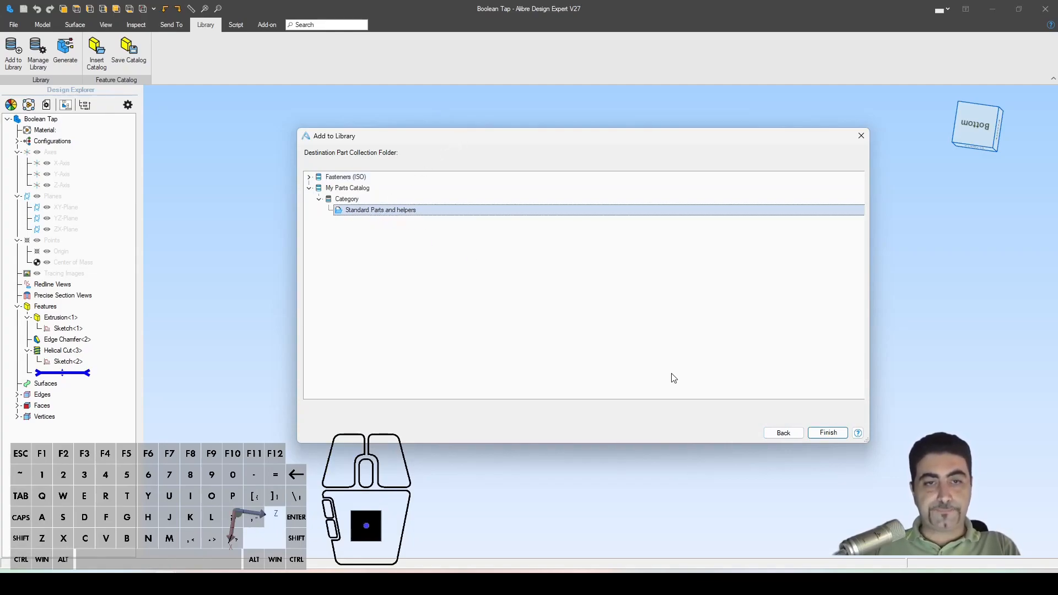
{"action": "left_click", "coordinate": [827, 432]}
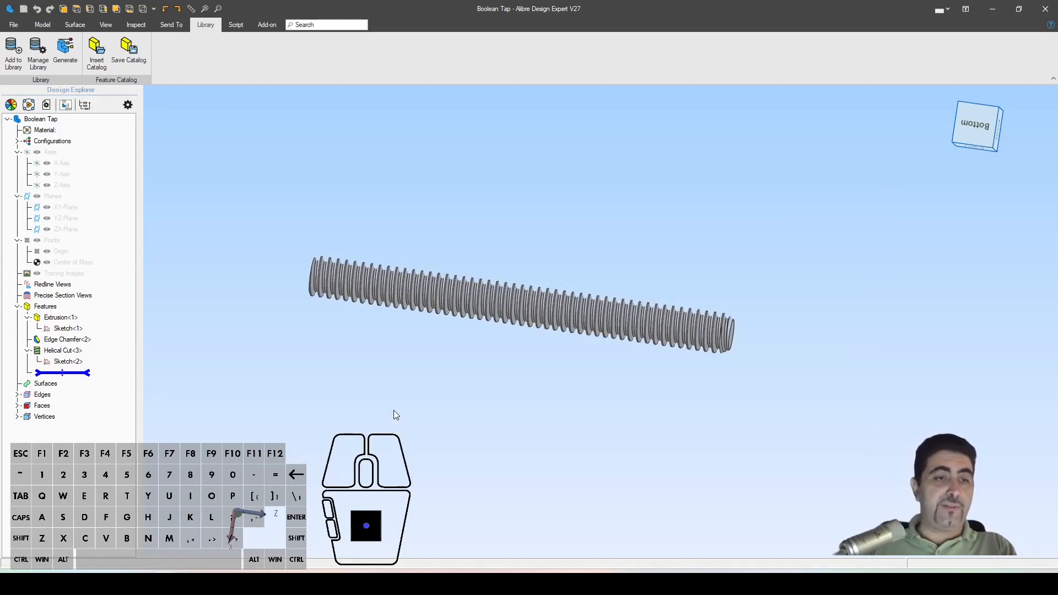
Switch to New Part (5) and delete the Design Boolean feature containing the Threading Tap from the bored cylinder
{"action": "middle_click_drag", "start_coordinate": [393, 410], "coordinate": [603, 392]}
{"action": "left_click", "coordinate": [460, 416]}
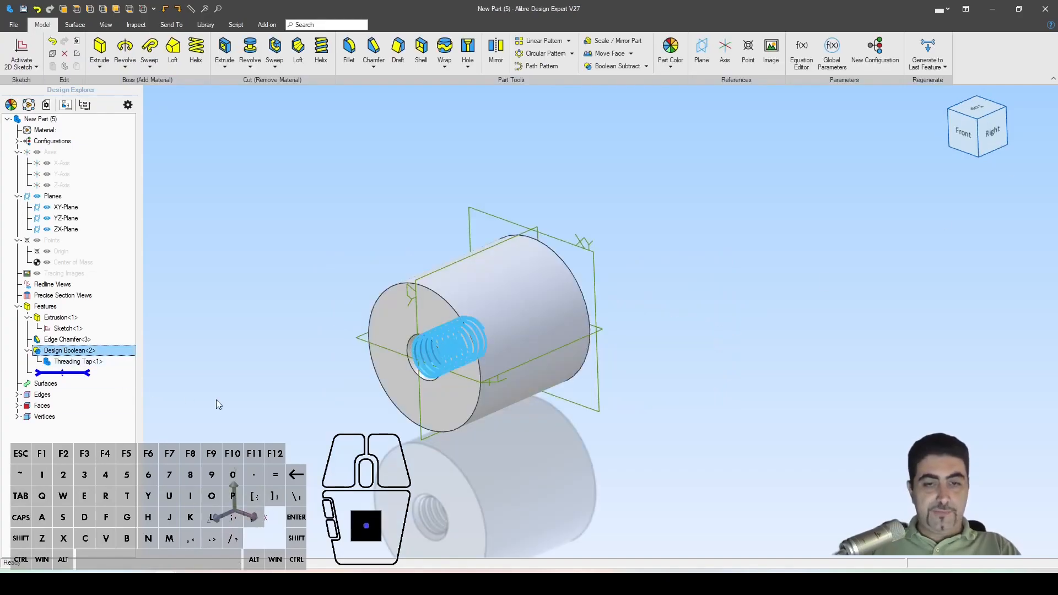
{"action": "key", "text": "Delete"}
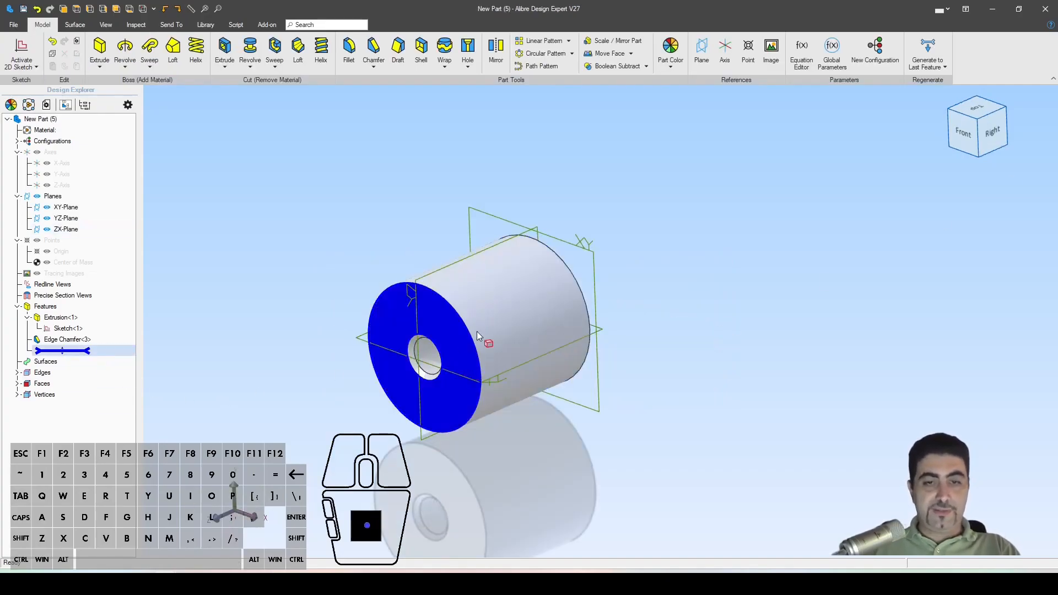
{"action": "key", "text": "Escape"}
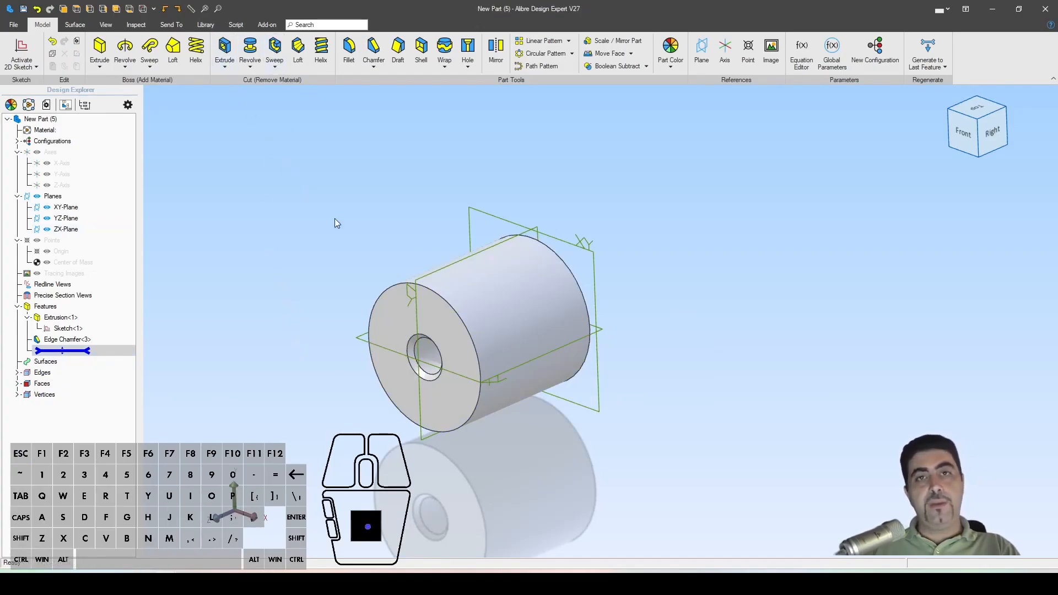
Start a Boolean Subtract on the cylinder and generate the Boolean Tap from the Standard Parts and helpers collection in My Parts Catalog
{"action": "left_click", "coordinate": [619, 70]}
{"action": "key", "text": "Escape"}
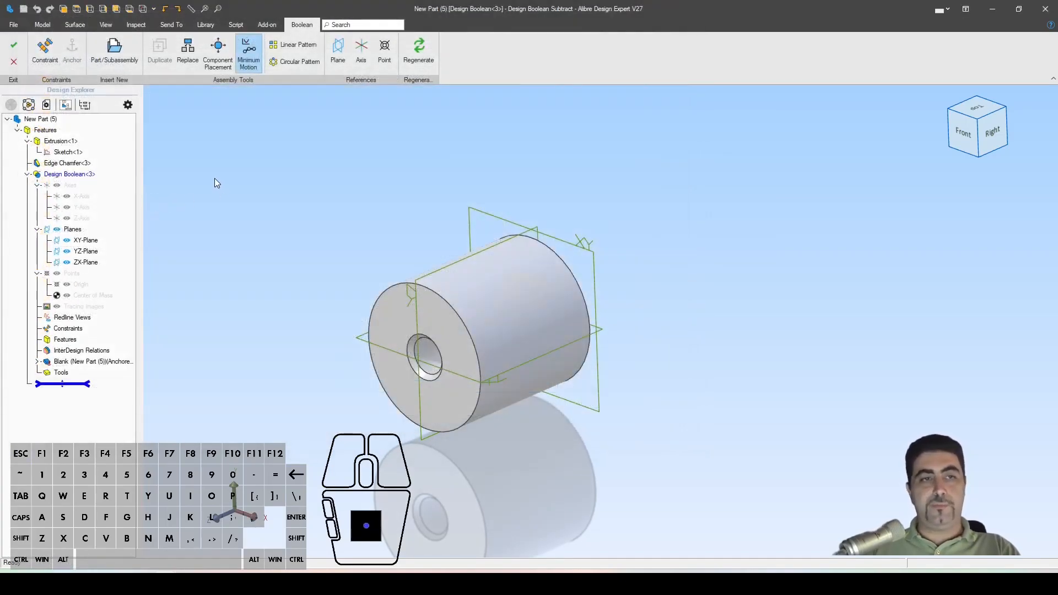
{"action": "left_click", "coordinate": [206, 25]}
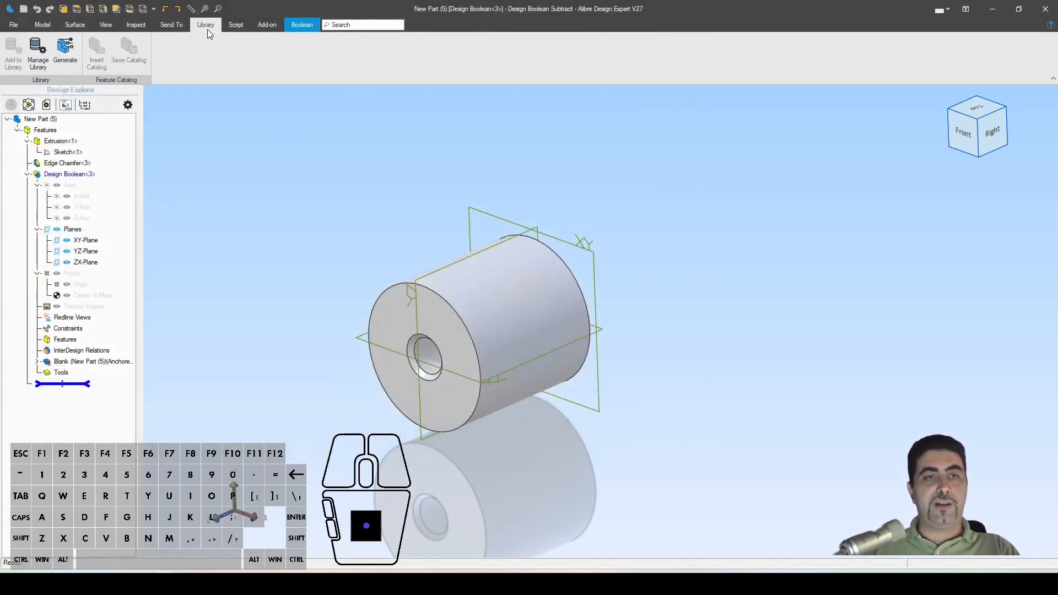
{"action": "left_click", "coordinate": [65, 51]}
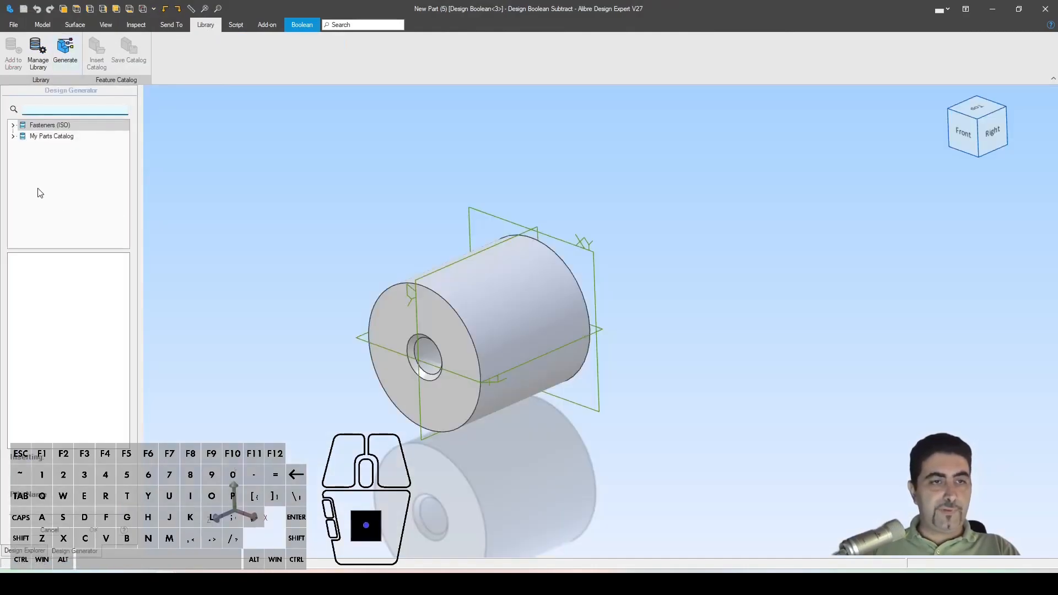
{"action": "left_click", "coordinate": [13, 136]}
{"action": "left_click", "coordinate": [23, 147]}
{"action": "left_click", "coordinate": [52, 158]}
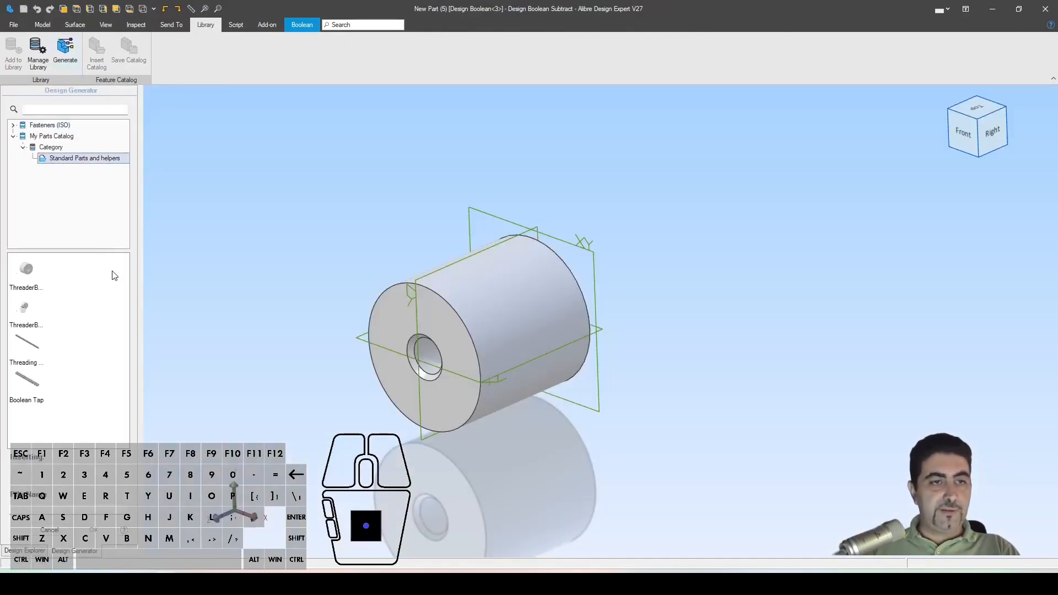
{"action": "left_click", "coordinate": [31, 395]}
{"action": "left_click", "coordinate": [105, 530]}
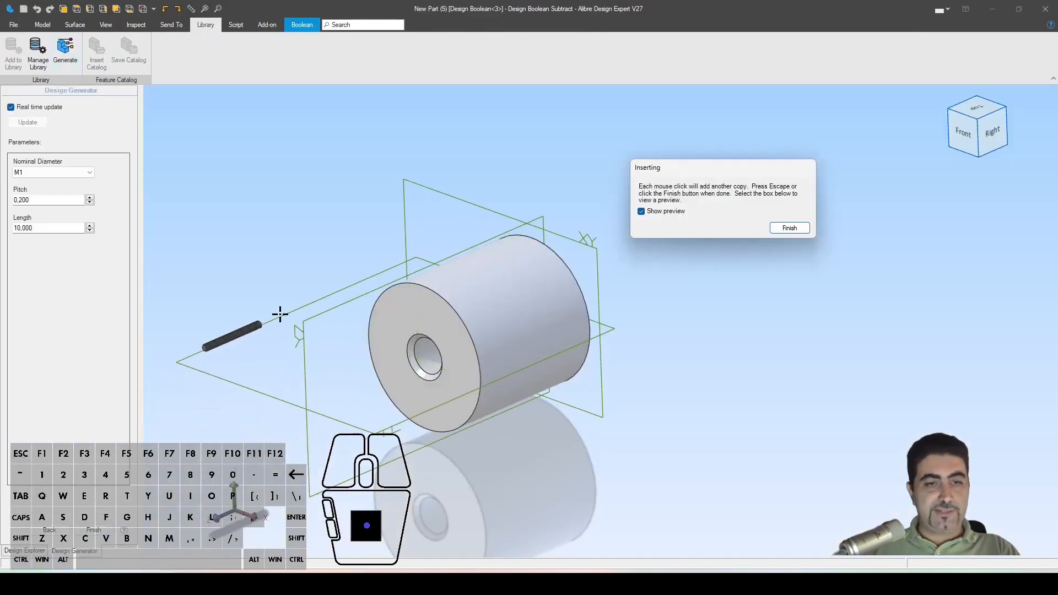
Place one copy of the Boolean Tap in free space beside the cylinder's bored face and finish inserting
{"action": "scroll", "coordinate": [363, 330], "scroll_direction": "up", "scroll_amount": 3}
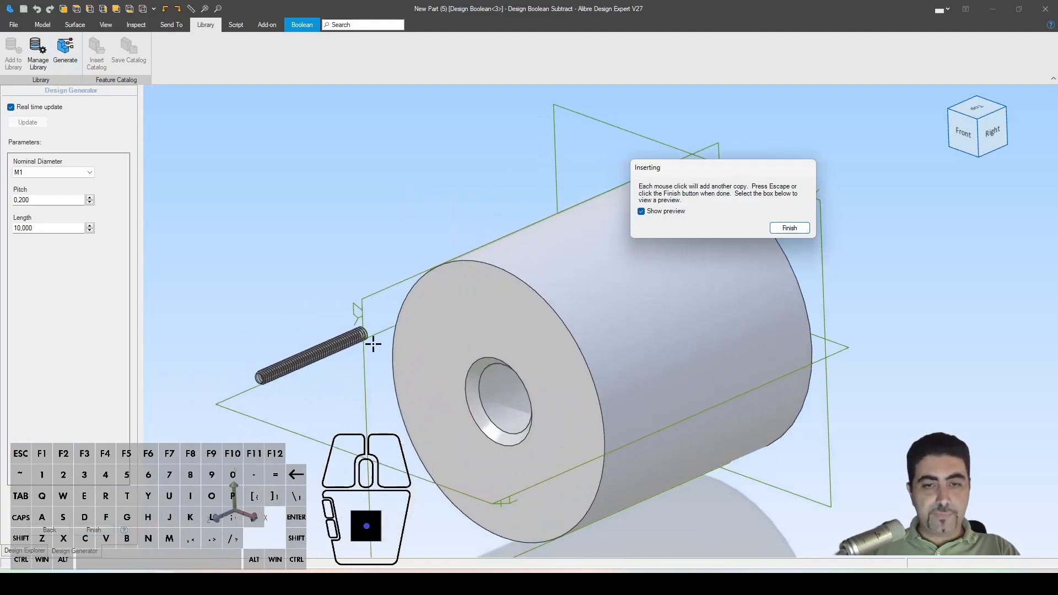
{"action": "middle_click_drag", "start_coordinate": [373, 343], "coordinate": [404, 306]}
{"action": "left_click", "coordinate": [382, 289]}
{"action": "left_click", "coordinate": [788, 228]}
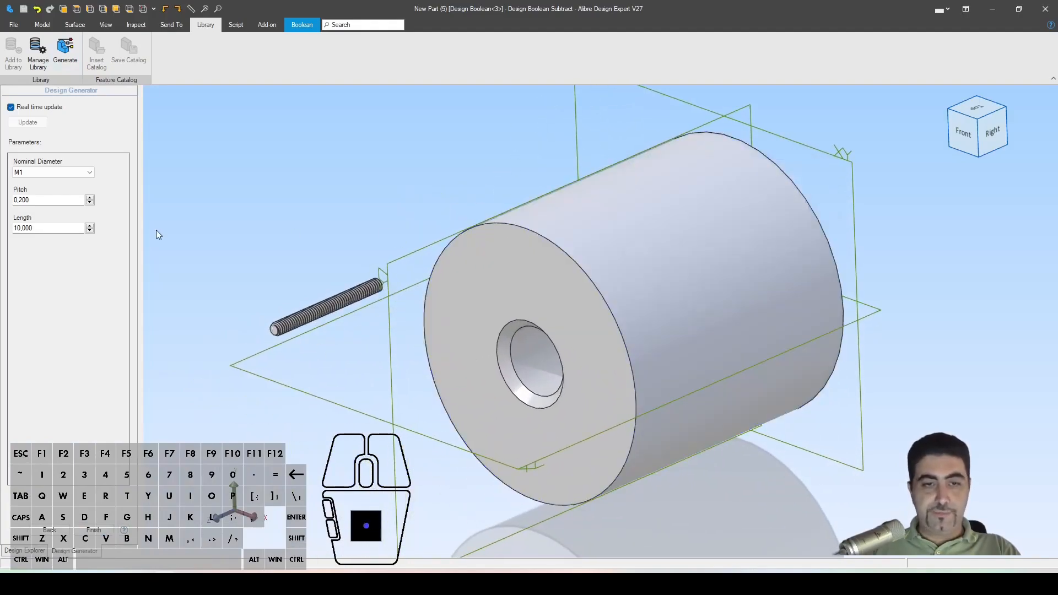
Set the Boolean Tap's nominal diameter to M6 and its pitch to 1 mm, keep the 10 mm length, and finish generating it
{"action": "left_click", "coordinate": [42, 177]}
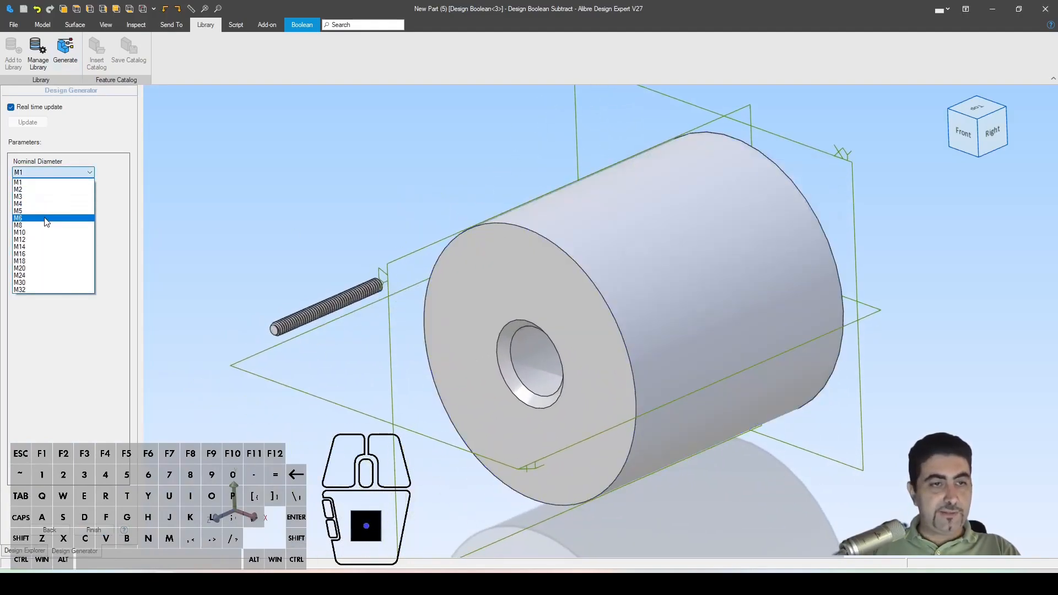
{"action": "left_click", "coordinate": [43, 218]}
{"action": "left_click", "coordinate": [38, 201]}
{"action": "double_click", "coordinate": [37, 201]}
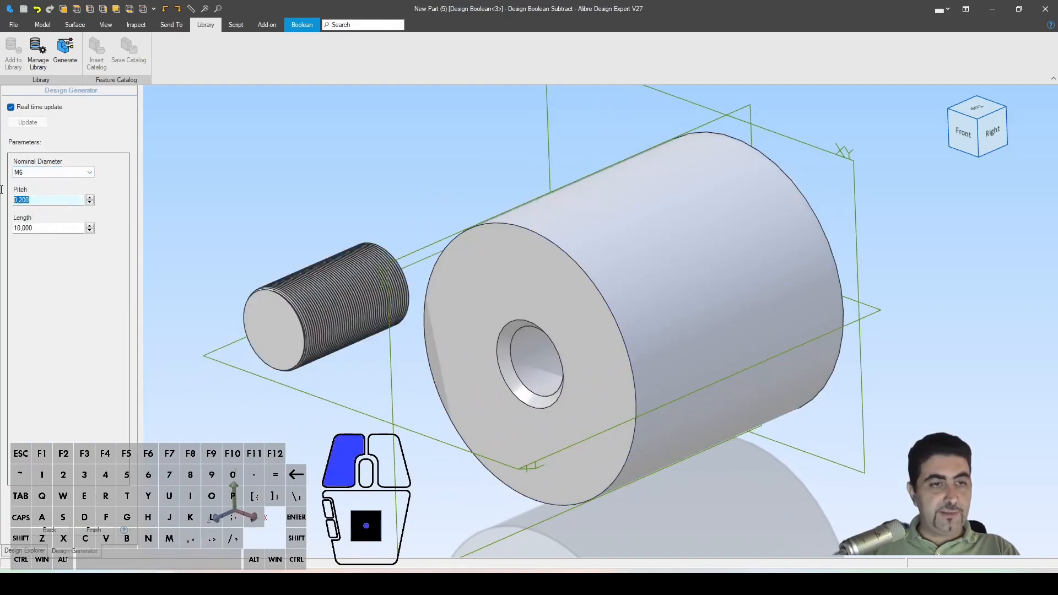
{"action": "type", "text": "1"}
{"action": "left_click", "coordinate": [44, 227]}
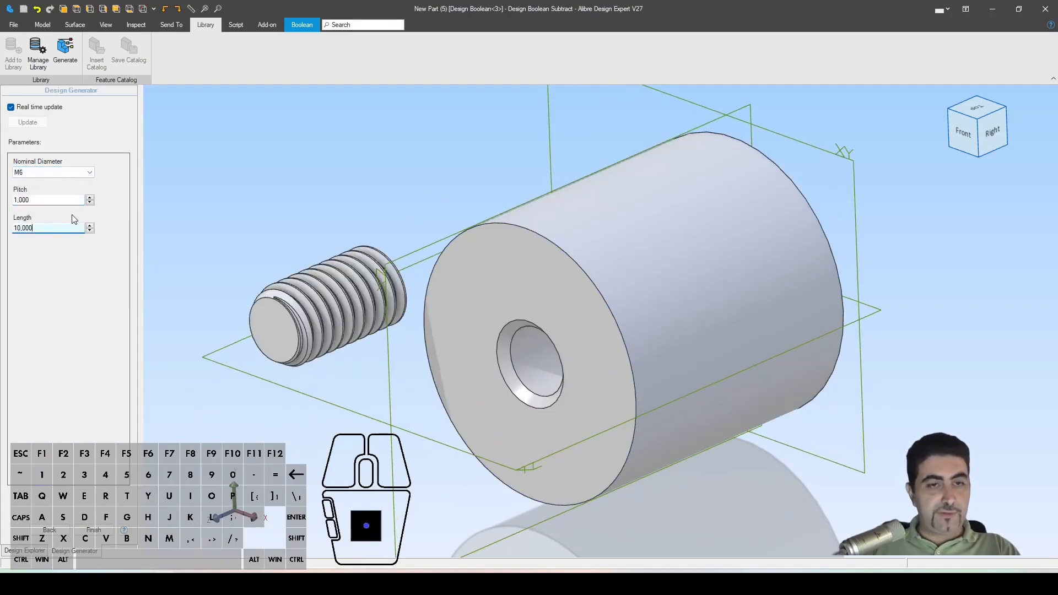
{"action": "left_click", "coordinate": [55, 533]}
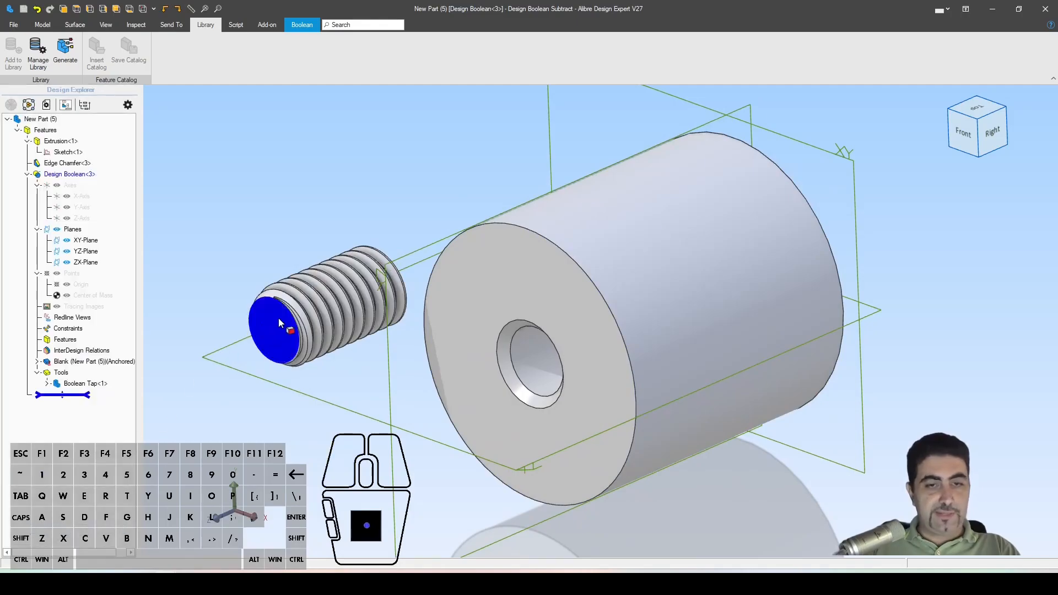
Apply a coincident constraint between the tap's rear end face and the cylinder's chamfered front face, with the alignment reversed
{"action": "middle_click_drag", "start_coordinate": [284, 317], "coordinate": [396, 326]}
{"action": "middle_click_drag", "start_coordinate": [286, 373], "coordinate": [636, 326]}
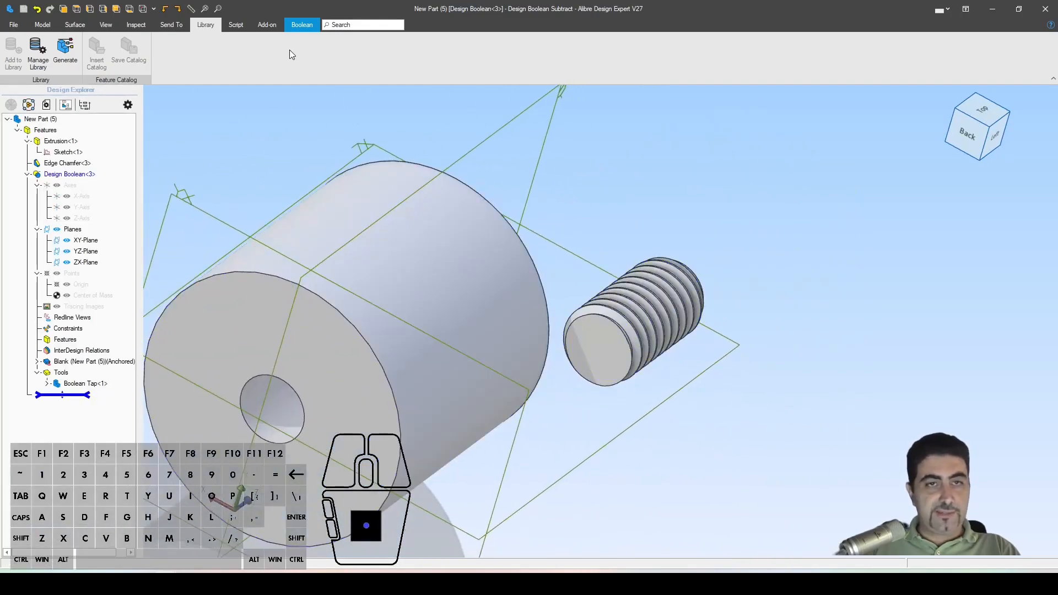
{"action": "left_click", "coordinate": [298, 25]}
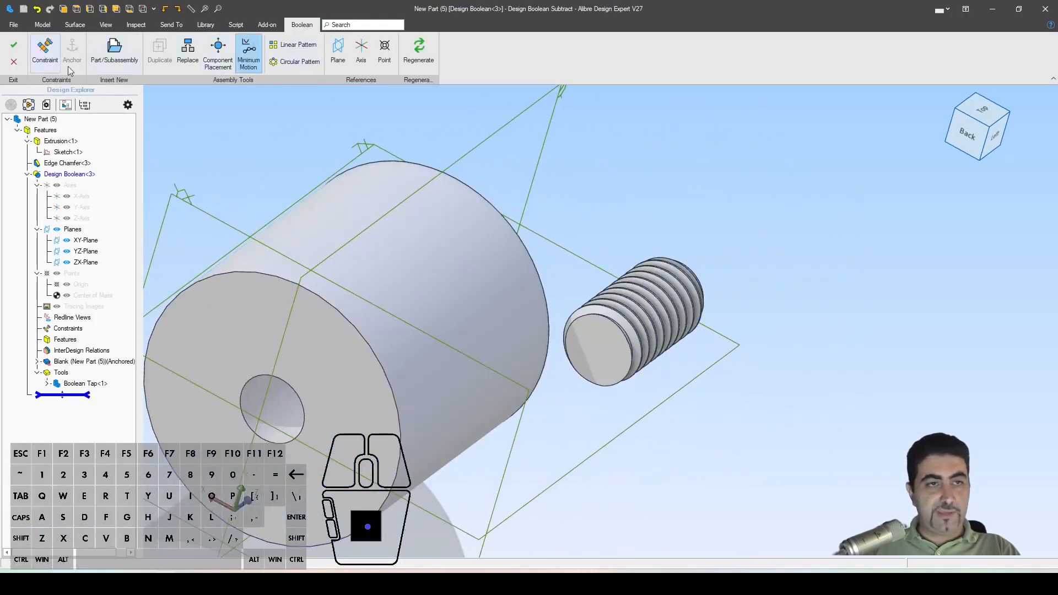
{"action": "left_click", "coordinate": [47, 54]}
{"action": "left_click", "coordinate": [598, 344]}
{"action": "middle_click_drag", "start_coordinate": [600, 342], "coordinate": [720, 345]}
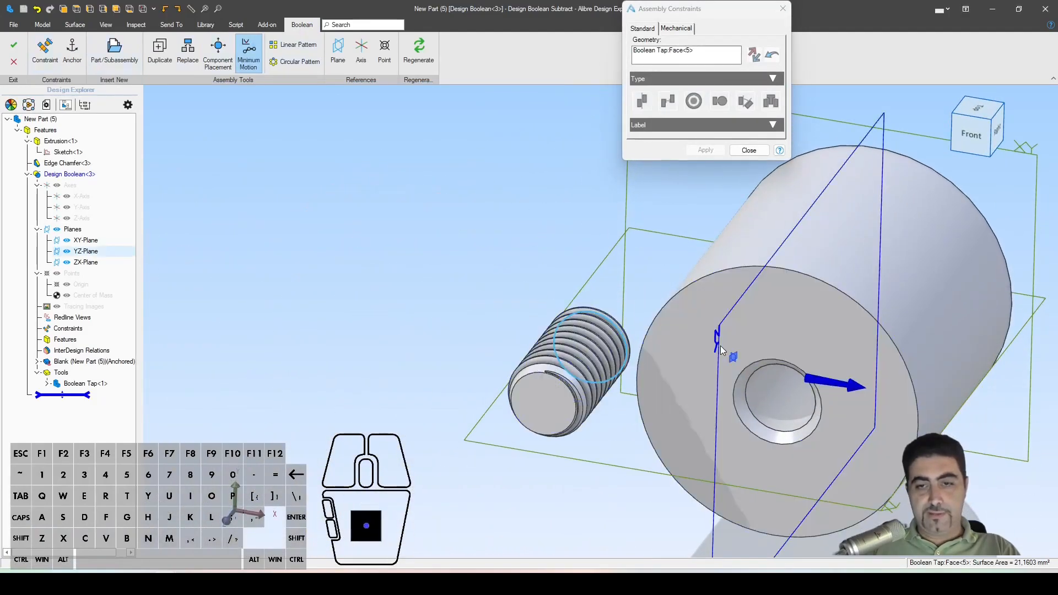
{"action": "left_click", "coordinate": [679, 345]}
{"action": "left_click", "coordinate": [652, 126]}
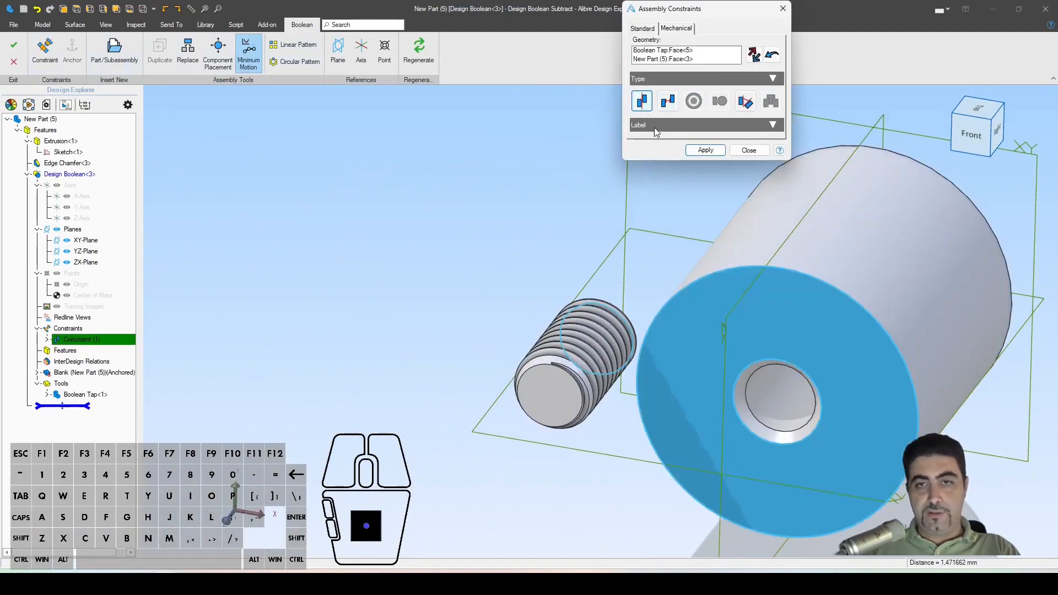
{"action": "left_click", "coordinate": [754, 54]}
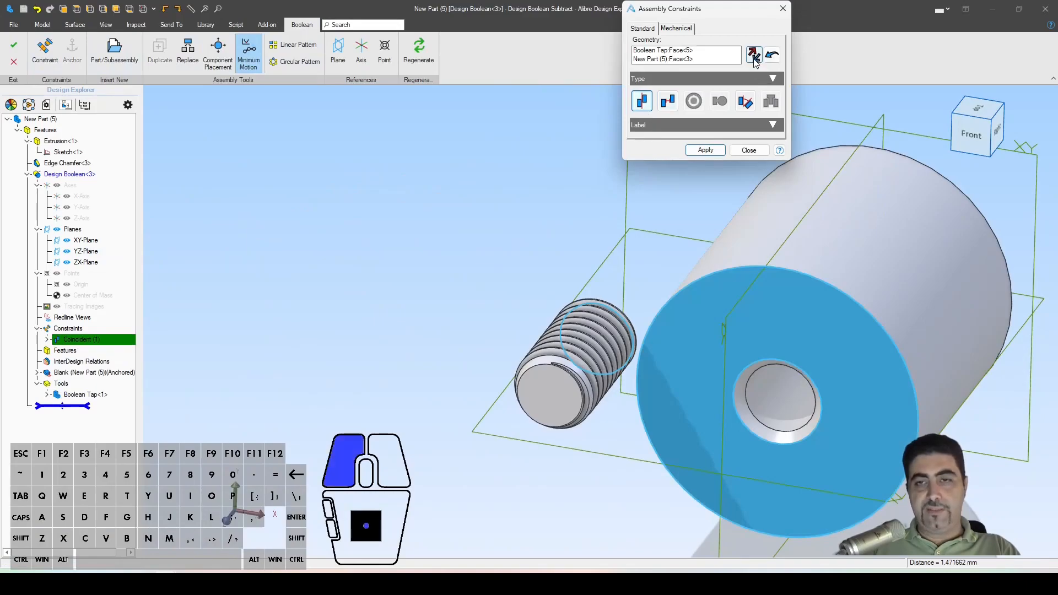
{"action": "left_click", "coordinate": [706, 150]}
Constrain the tap's cylindrical thread root face coaxially to the cylinder's bore with an offset of 0, and finish constraining
{"action": "middle_click_drag", "start_coordinate": [573, 198], "coordinate": [675, 286]}
{"action": "scroll", "coordinate": [907, 453], "scroll_direction": "up", "scroll_amount": 5}
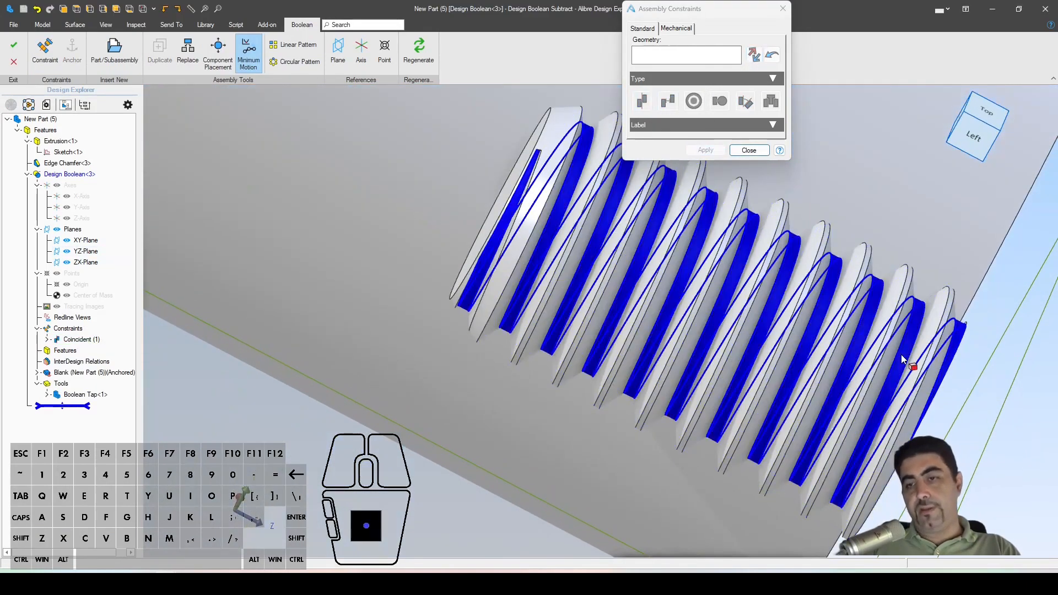
{"action": "left_click", "coordinate": [900, 355]}
{"action": "middle_click_drag", "start_coordinate": [907, 351], "coordinate": [498, 279]}
{"action": "scroll", "coordinate": [499, 270], "scroll_direction": "down", "scroll_amount": 8}
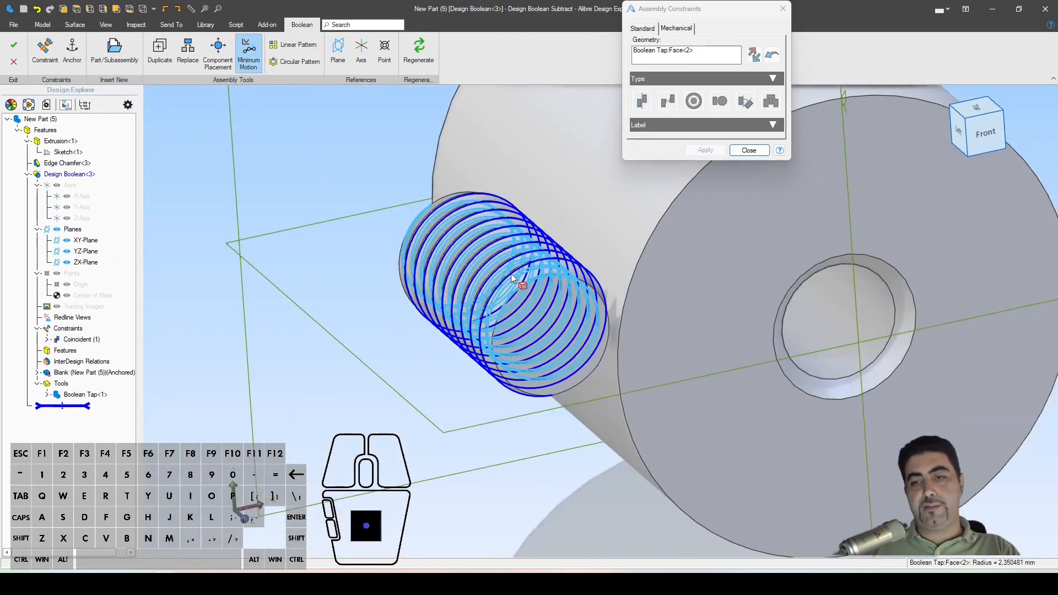
{"action": "left_click", "coordinate": [817, 333]}
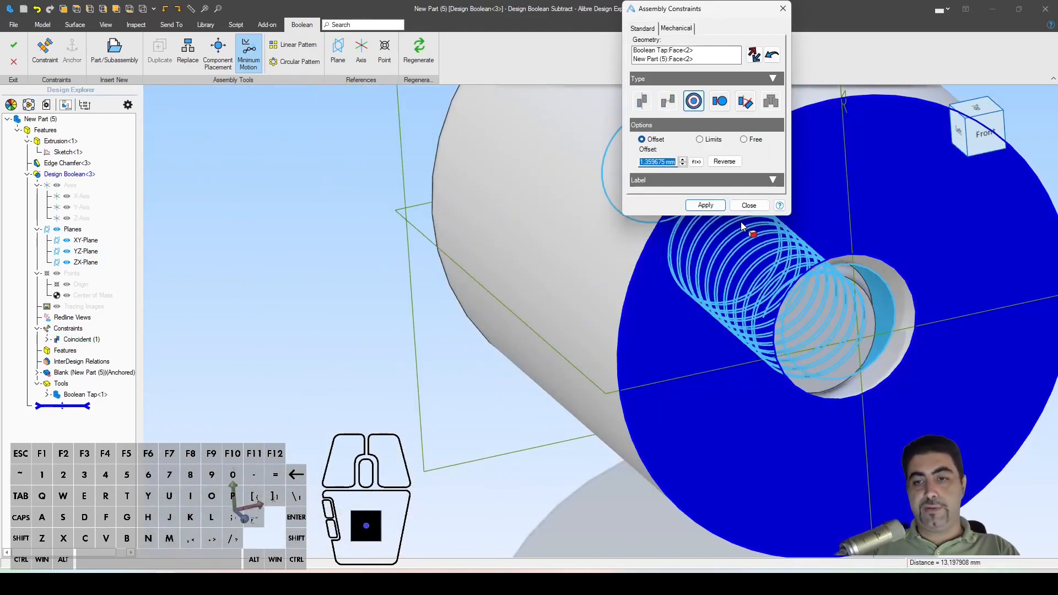
{"action": "scroll", "coordinate": [320, 293], "scroll_direction": "down", "scroll_amount": 3}
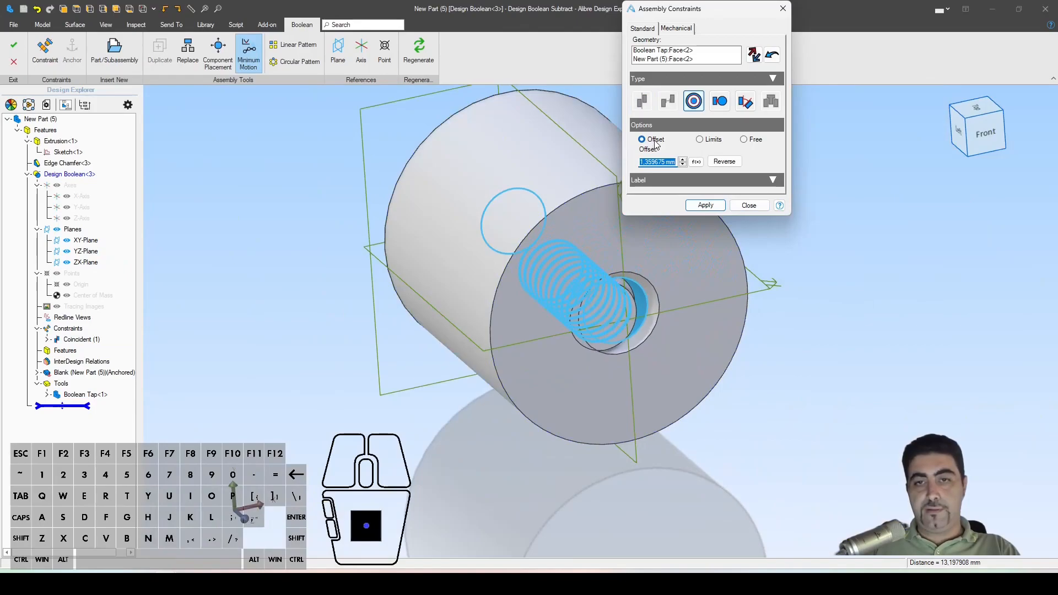
{"action": "type", "text": "0"}
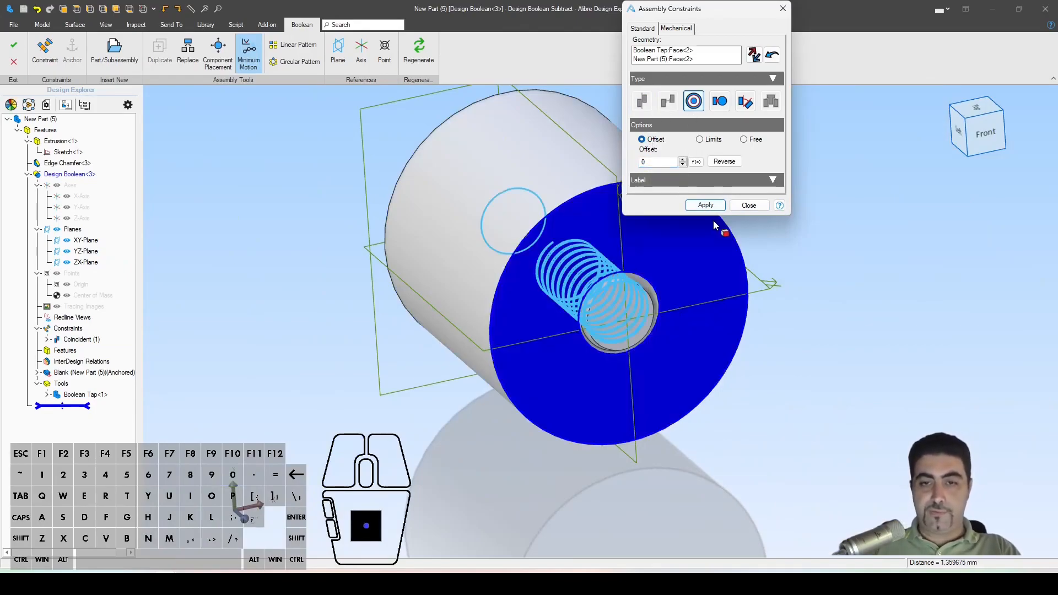
{"action": "left_click", "coordinate": [706, 205]}
{"action": "left_click", "coordinate": [748, 151]}
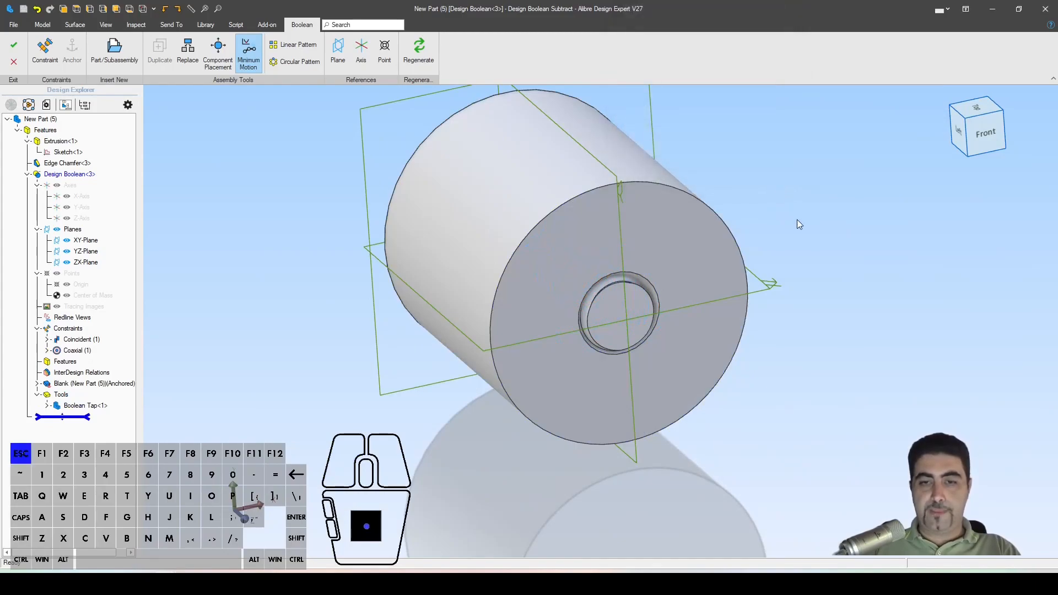
Complete the Boolean Subtract to cut the tap's thread into the cylinder's bore
{"action": "middle_click_drag", "start_coordinate": [796, 219], "coordinate": [695, 231]}
{"action": "left_click", "coordinate": [13, 45]}
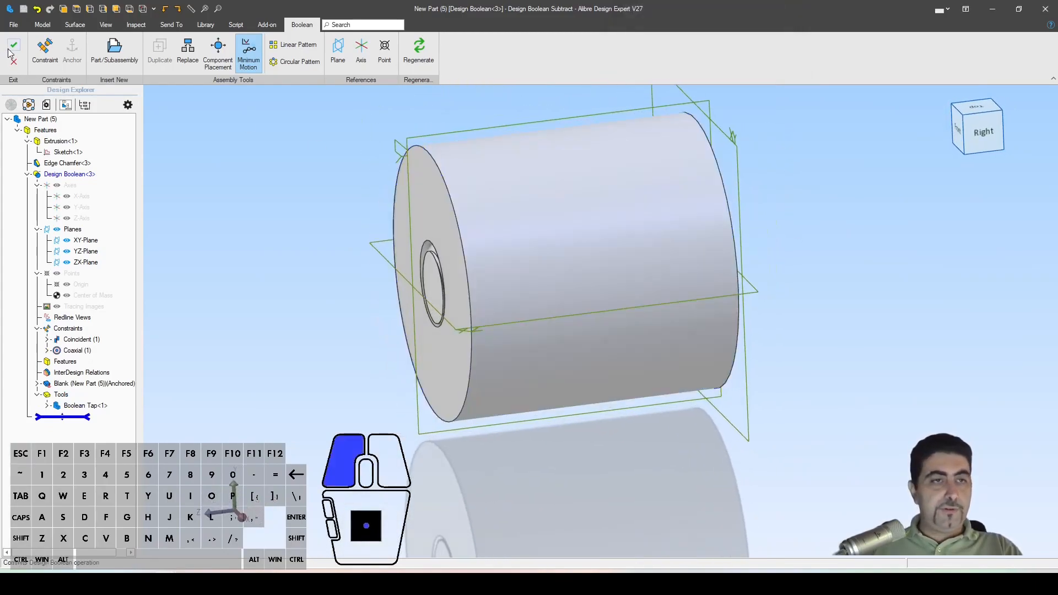
{"action": "mouse_move", "coordinate": [346, 276]}
{"action": "middle_mouse_down"}
{"action": "mouse_move", "coordinate": [395, 267]}
{"action": "mouse_move", "coordinate": [365, 277]}
{"action": "middle_mouse_up"}
Examine the threaded bore in a YZ section view with the reference planes hidden, and turn the section view off
{"action": "left_click", "coordinate": [205, 53]}
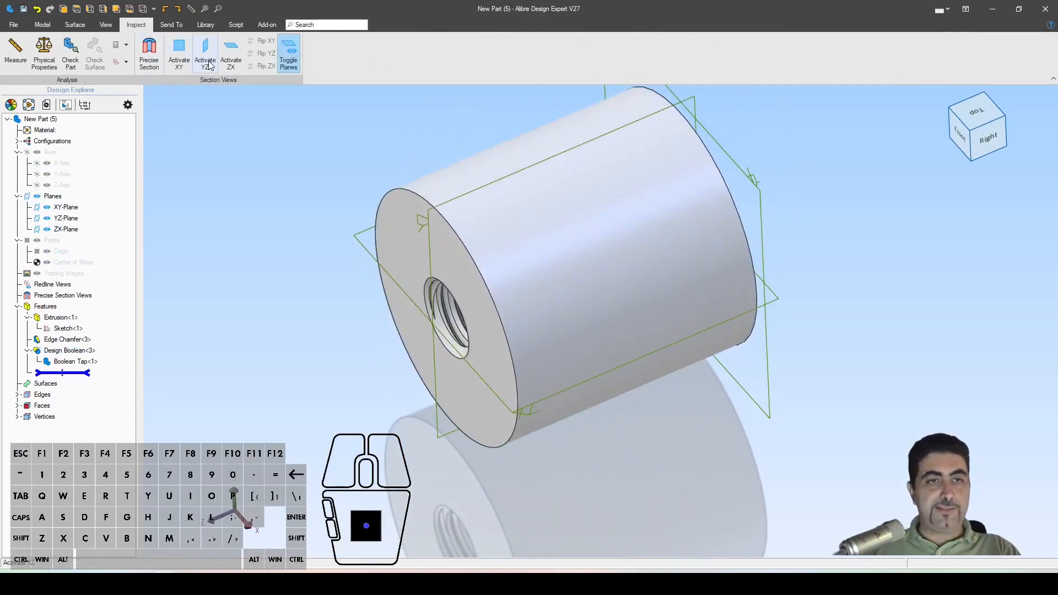
{"action": "middle_click_drag", "start_coordinate": [309, 302], "coordinate": [390, 352]}
{"action": "key", "text": "alt+p"}
{"action": "middle_click_drag", "start_coordinate": [302, 307], "coordinate": [238, 259]}
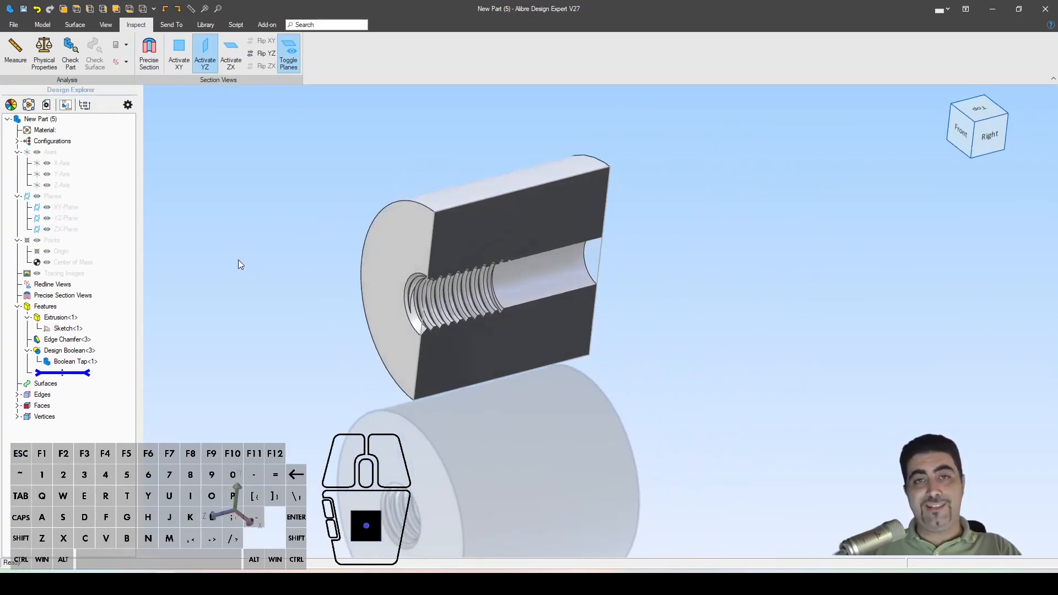
{"action": "left_click", "coordinate": [205, 52]}
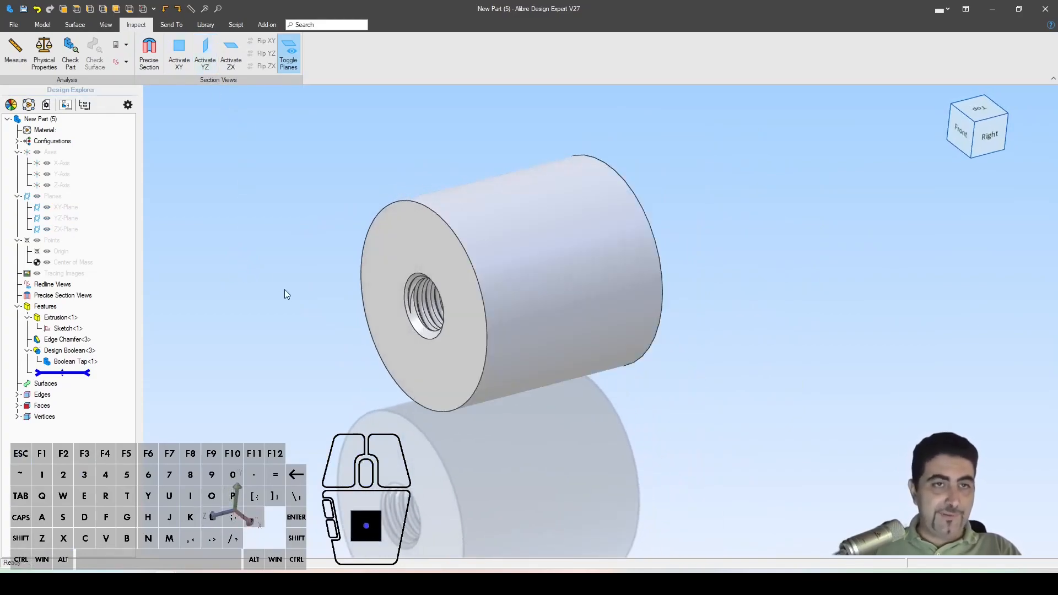
{"action": "mouse_move", "coordinate": [295, 274]}
{"action": "middle_mouse_down"}
{"action": "mouse_move", "coordinate": [342, 274]}
{"action": "mouse_move", "coordinate": [299, 277]}
{"action": "middle_mouse_up"}
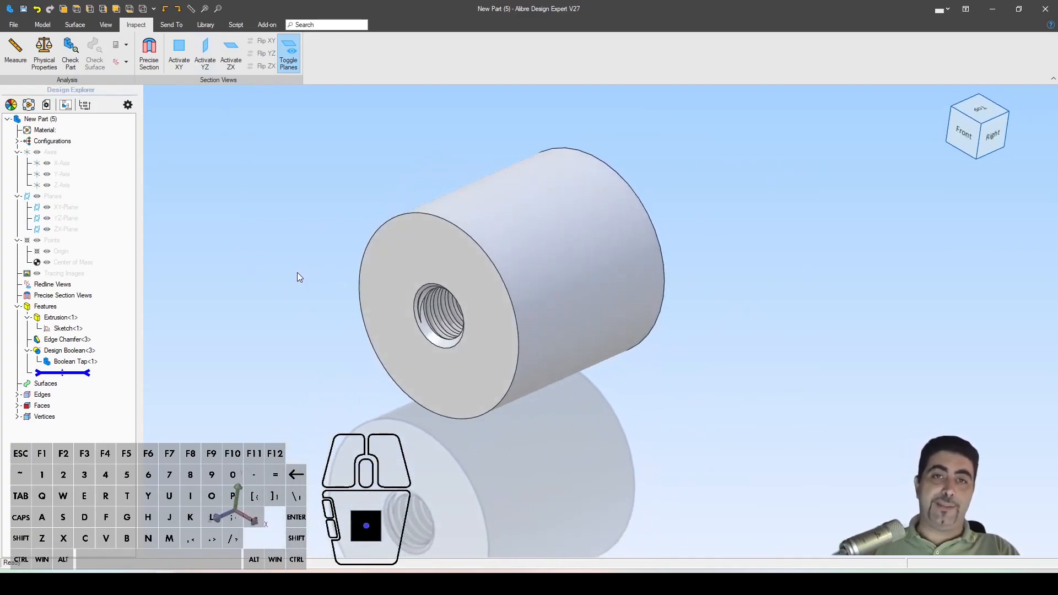